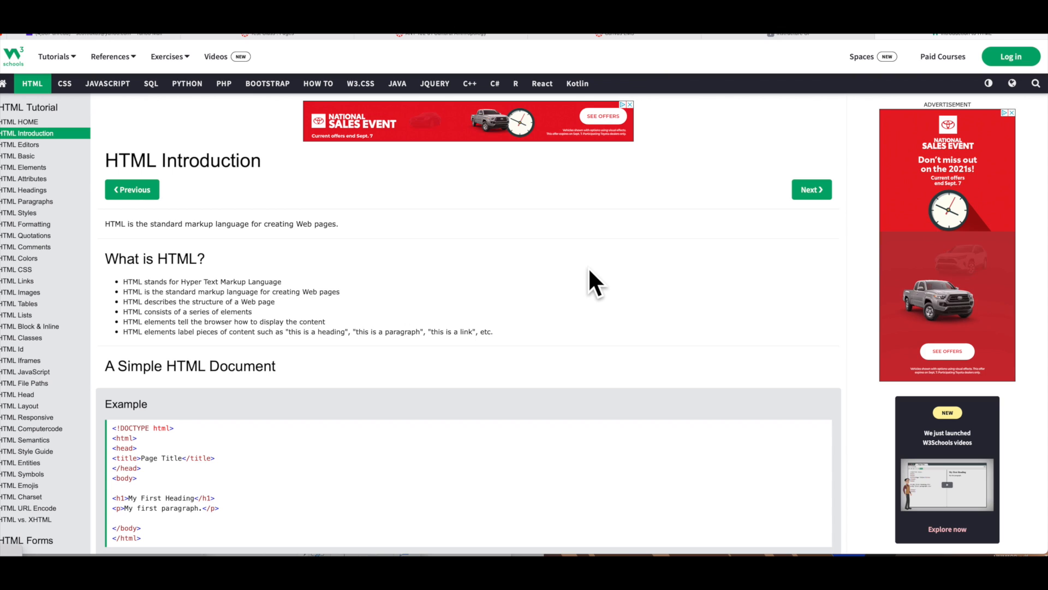
Step: Review the HTML Introduction page from the simple document example through the page structure to the HTML history
{"action": "scroll", "coordinate": [589, 267], "scroll_direction": "down", "scroll_amount": 2}
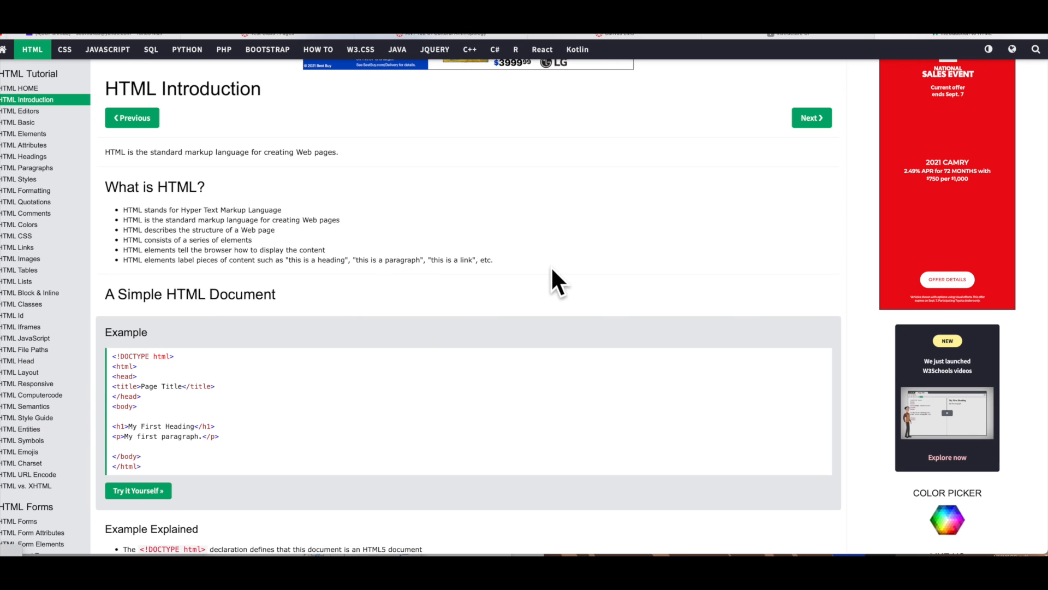
{"action": "scroll", "coordinate": [529, 361], "scroll_direction": "down", "scroll_amount": 3}
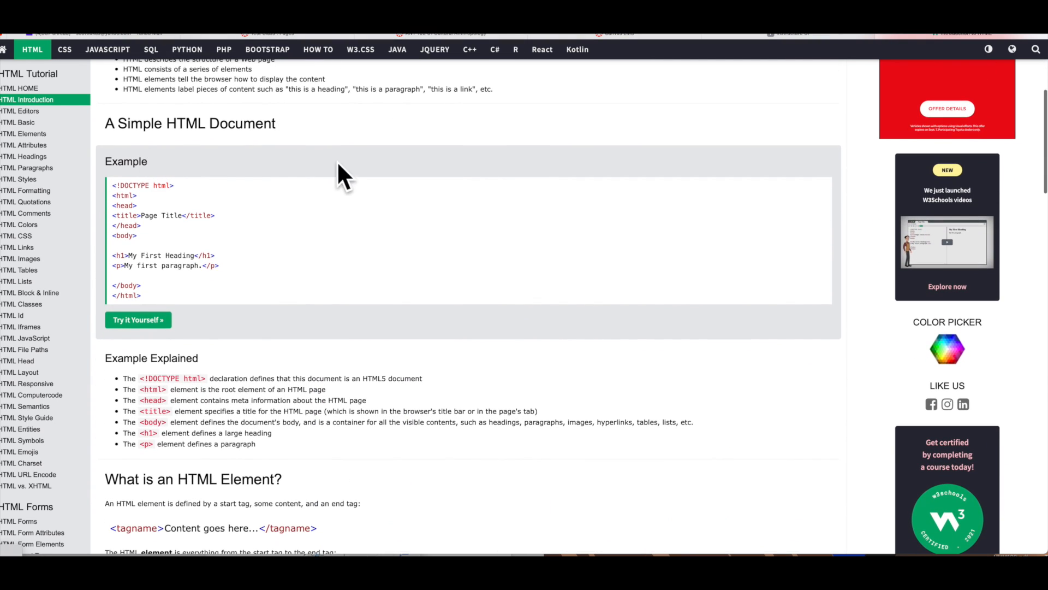
{"action": "scroll", "coordinate": [324, 247], "scroll_direction": "down", "scroll_amount": 1}
{"action": "scroll", "coordinate": [323, 247], "scroll_direction": "up", "scroll_amount": 2}
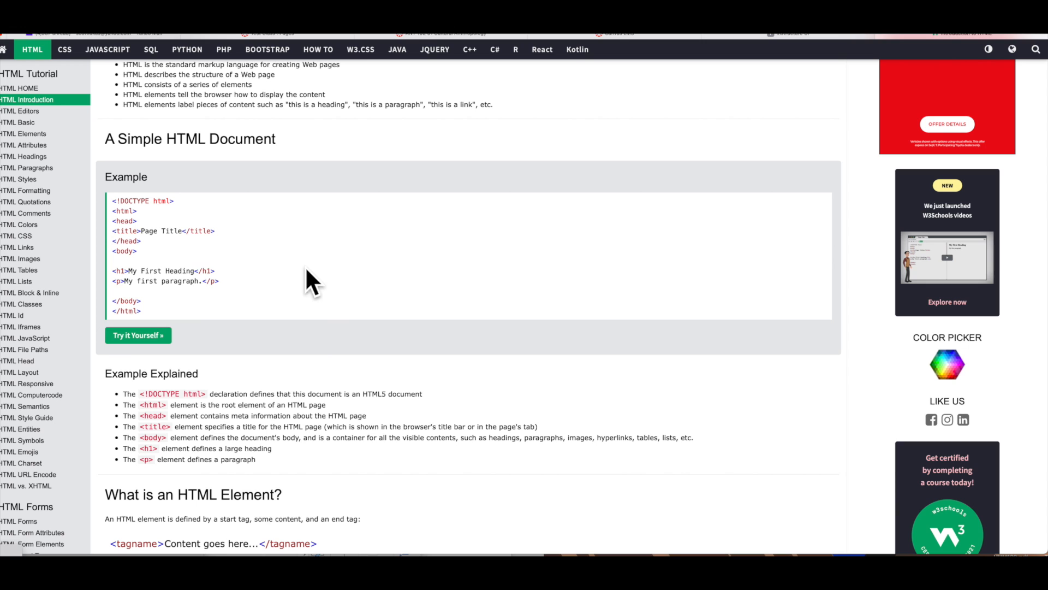
{"action": "scroll", "coordinate": [330, 280], "scroll_direction": "down", "scroll_amount": 8}
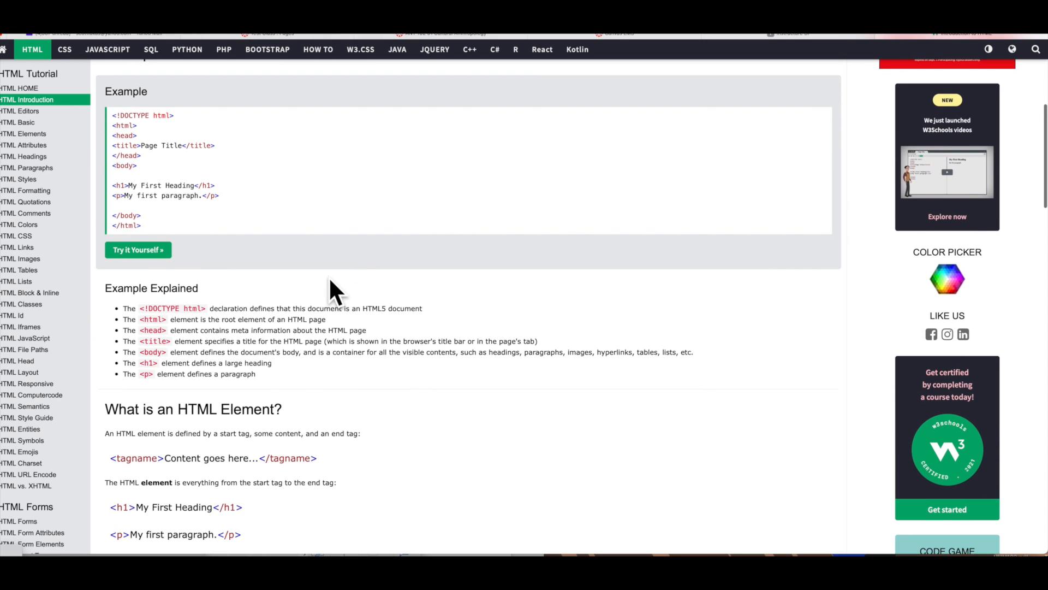
{"action": "scroll", "coordinate": [329, 279], "scroll_direction": "down", "scroll_amount": 9}
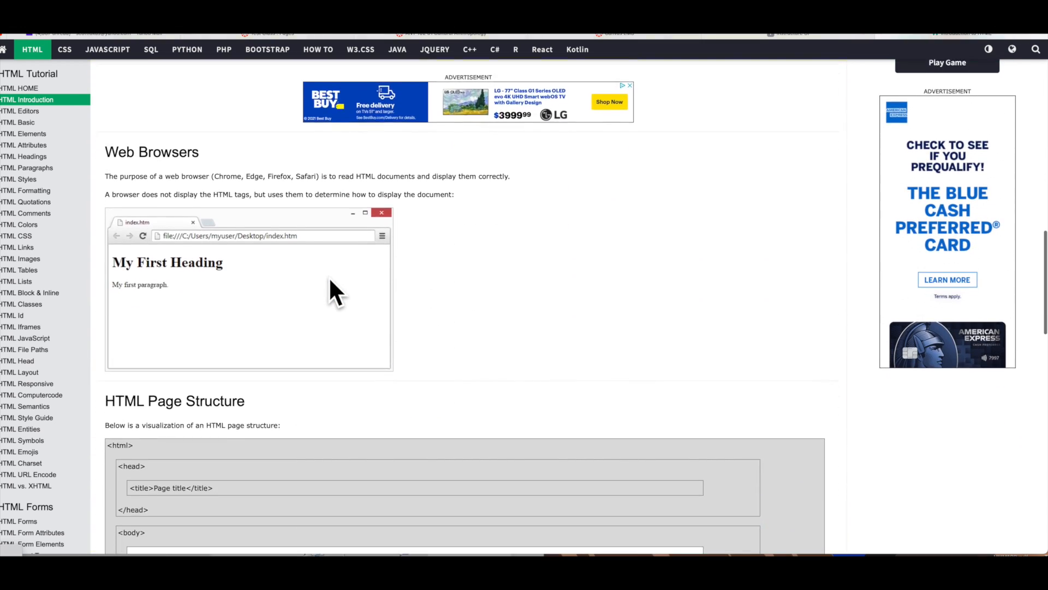
{"action": "scroll", "coordinate": [330, 280], "scroll_direction": "down", "scroll_amount": 9}
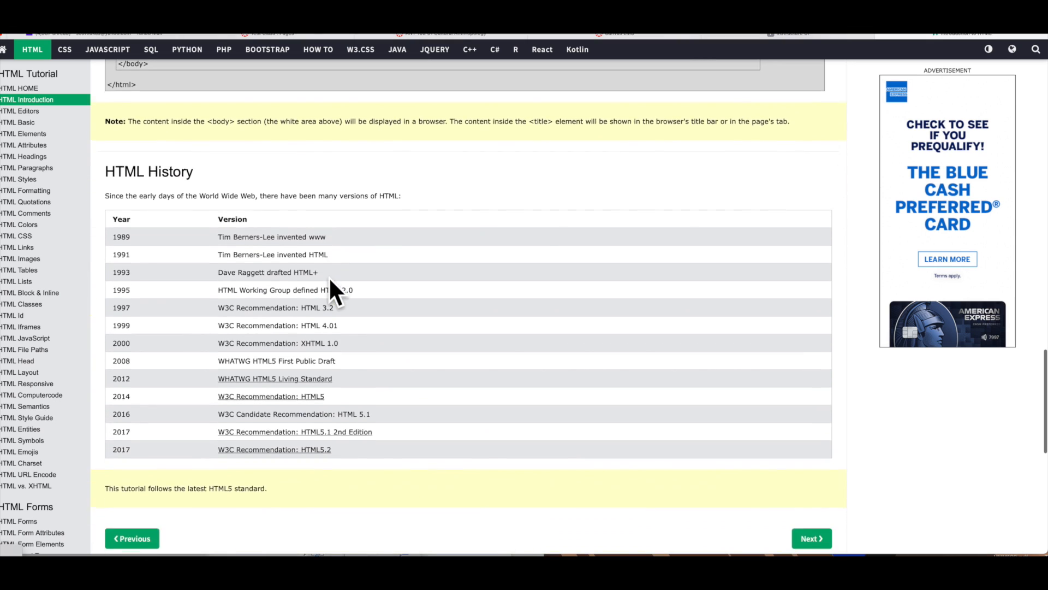
Step: Go back to the What is an HTML Element? section and highlight the <h1> and <p> start tags in its table
{"action": "scroll", "coordinate": [330, 279], "scroll_direction": "up", "scroll_amount": 18}
{"action": "scroll", "coordinate": [329, 278], "scroll_direction": "up", "scroll_amount": 4}
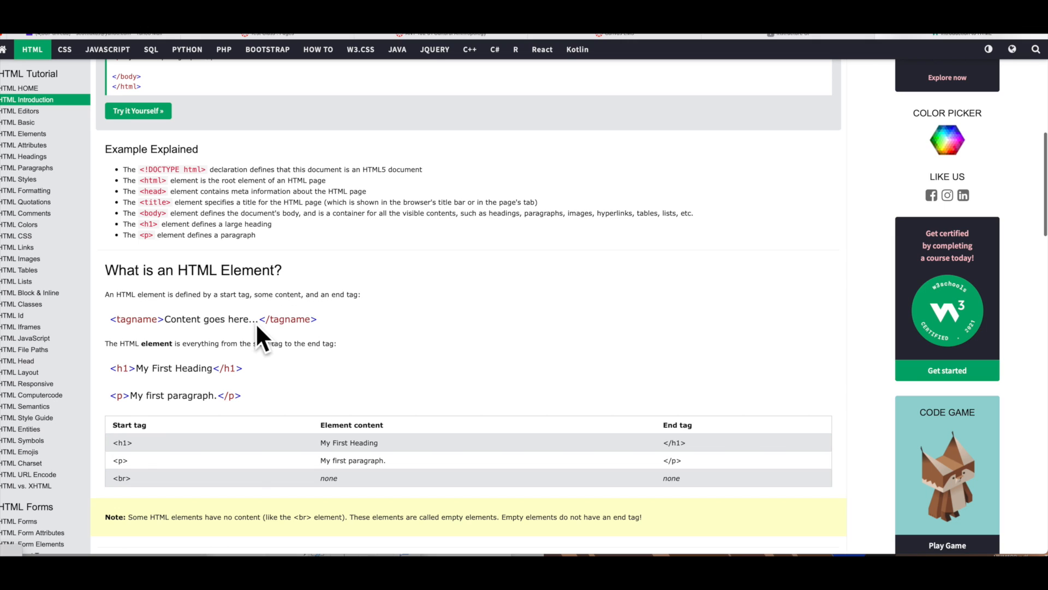
{"action": "scroll", "coordinate": [185, 386], "scroll_direction": "down", "scroll_amount": 1}
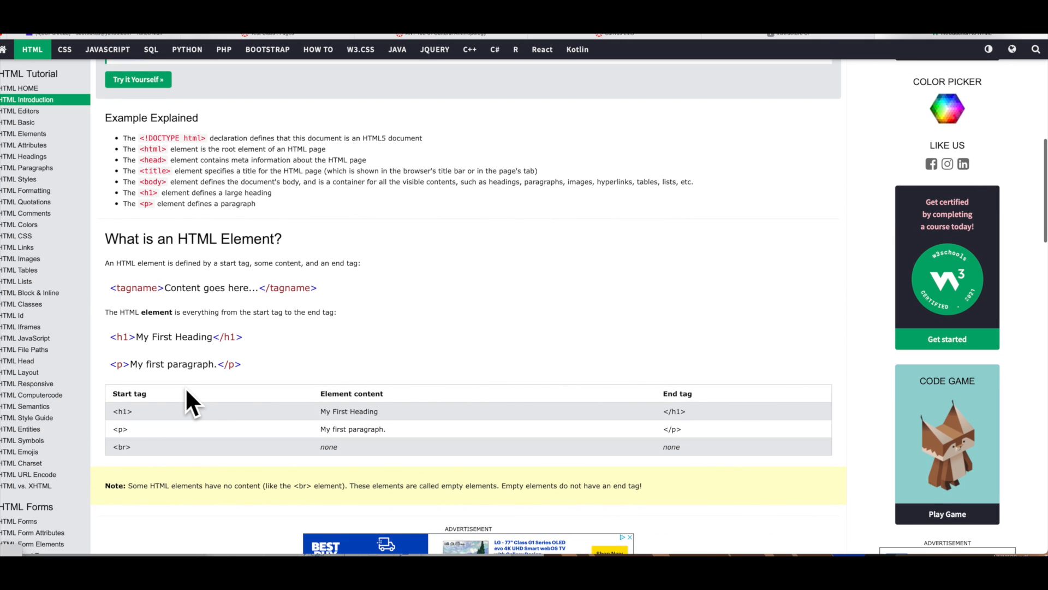
{"action": "scroll", "coordinate": [352, 393], "scroll_direction": "down", "scroll_amount": 1}
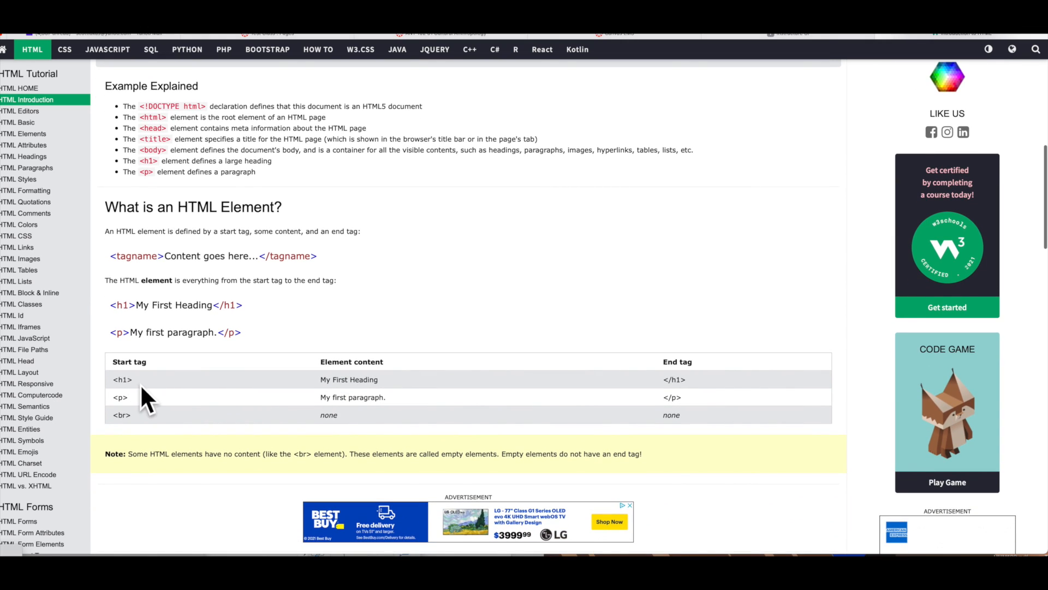
{"action": "left_click_drag", "start_coordinate": [133, 379], "coordinate": [112, 379]}
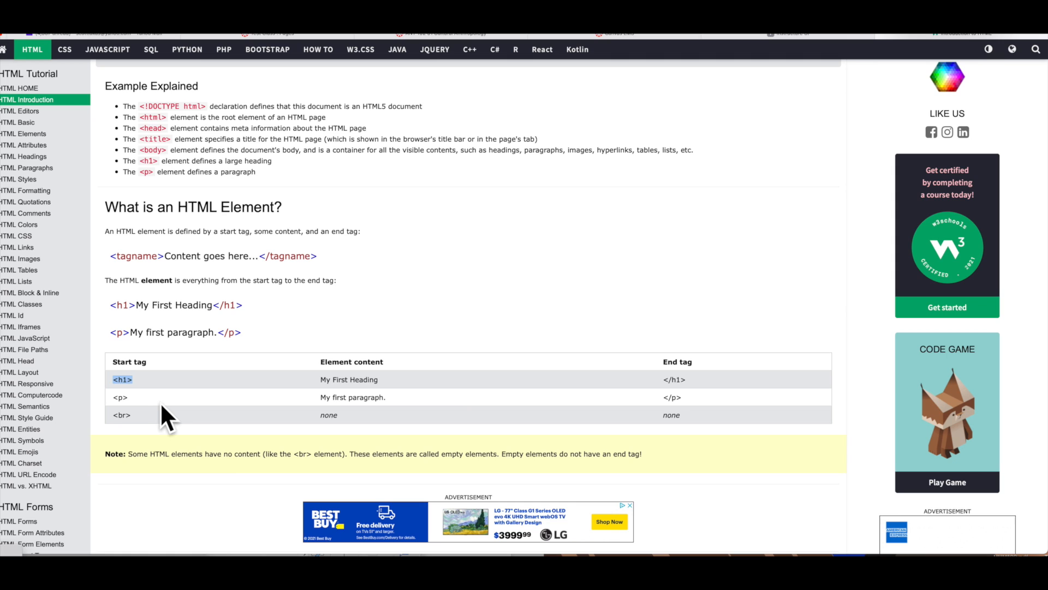
{"action": "left_click_drag", "start_coordinate": [128, 398], "coordinate": [113, 397]}
{"action": "scroll", "coordinate": [217, 397], "scroll_direction": "down", "scroll_amount": 3}
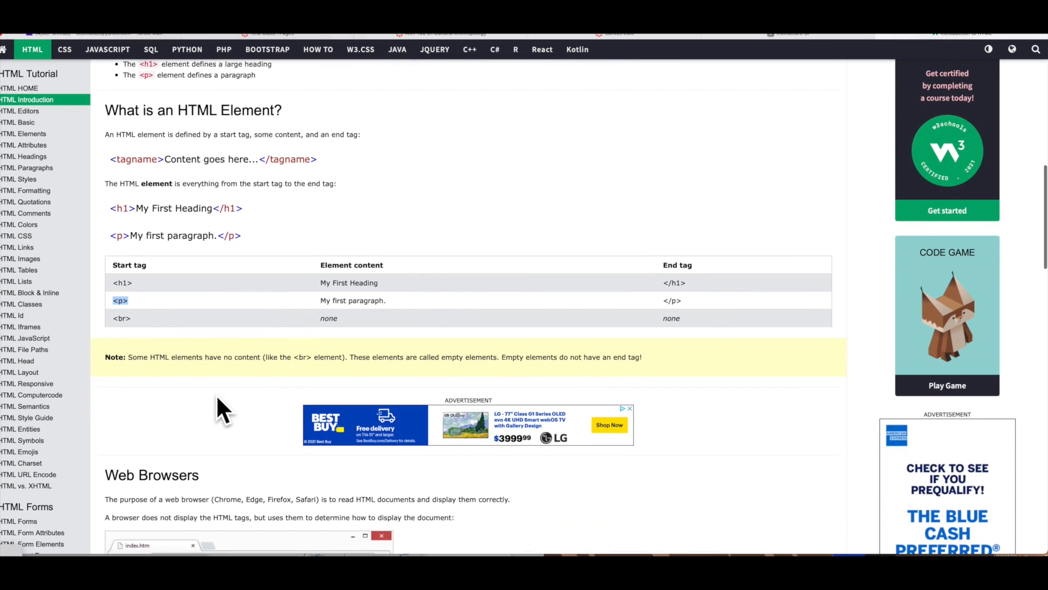
{"action": "scroll", "coordinate": [217, 398], "scroll_direction": "up", "scroll_amount": 15}
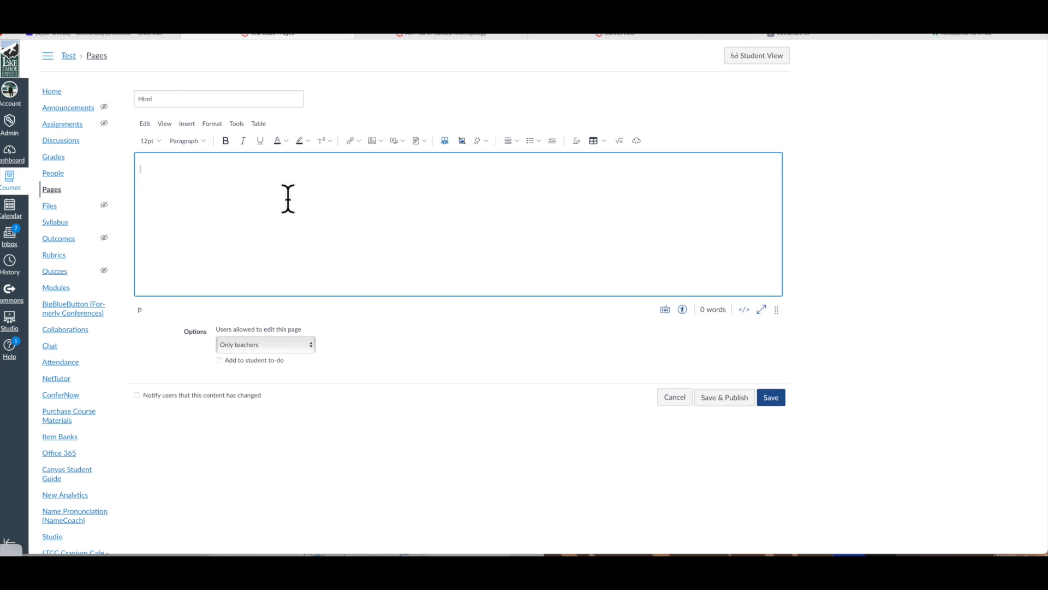
Step: Revisit the W3Schools HTML Introduction page, then return to the Html page editor in Canvas
{"action": "left_click", "coordinate": [939, 33]}
{"action": "scroll", "coordinate": [460, 250], "scroll_direction": "down", "scroll_amount": 15}
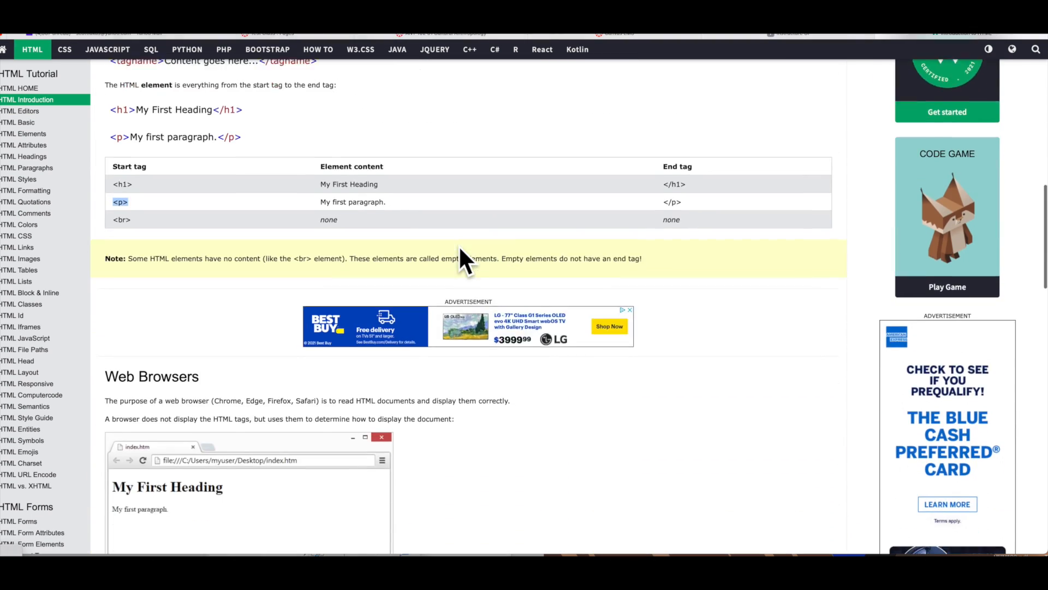
{"action": "scroll", "coordinate": [460, 250], "scroll_direction": "up", "scroll_amount": 13}
{"action": "scroll", "coordinate": [459, 245], "scroll_direction": "up", "scroll_amount": 2}
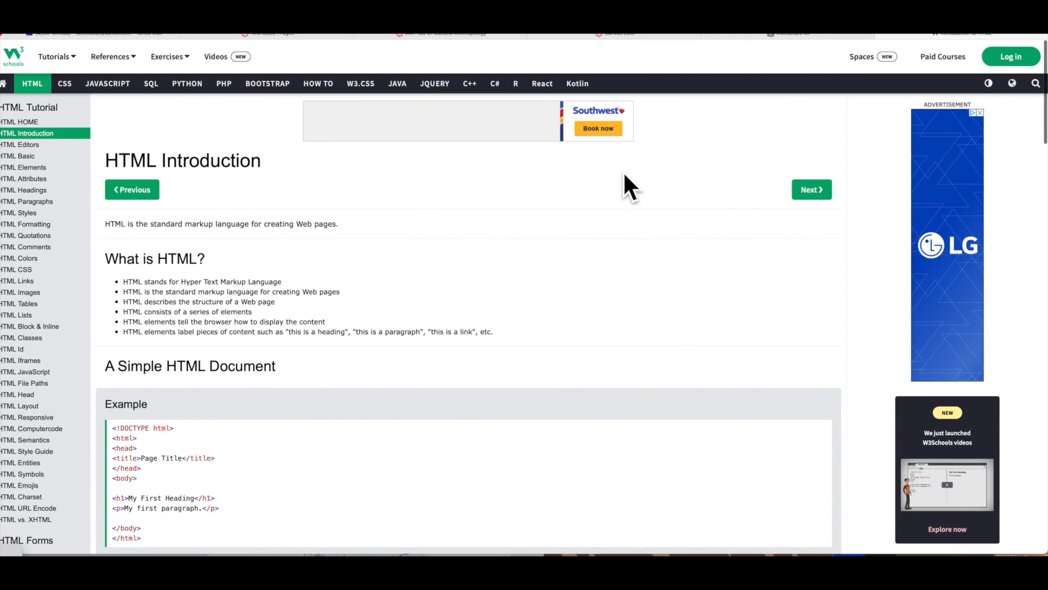
{"action": "left_click", "coordinate": [323, 33]}
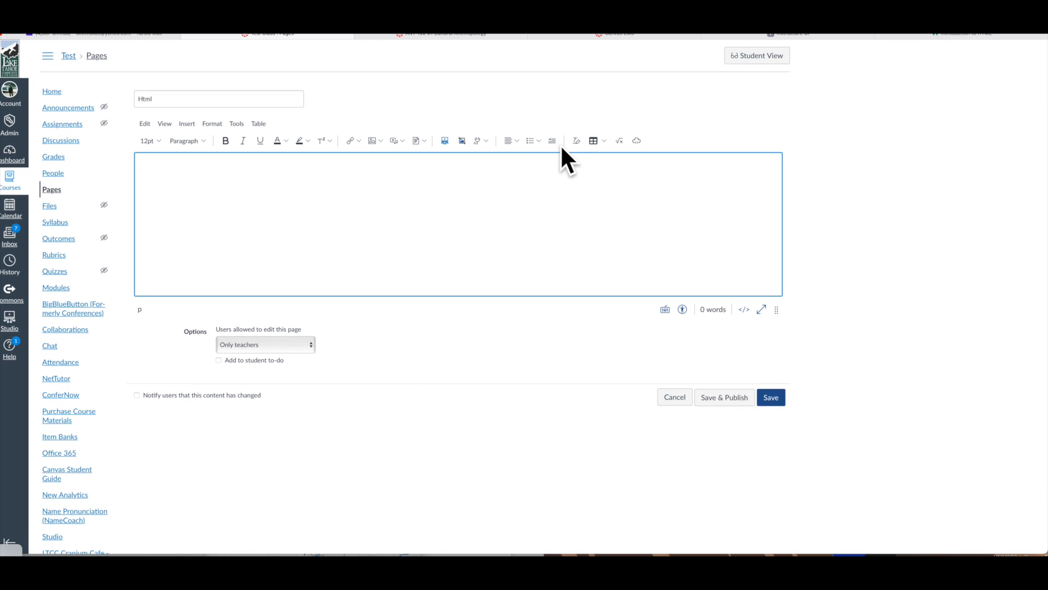
Step: Switch to the Canvas style guide and examine its introduction and the full, partial and rounded border examples
{"action": "mouse_move", "coordinate": [610, 35]}
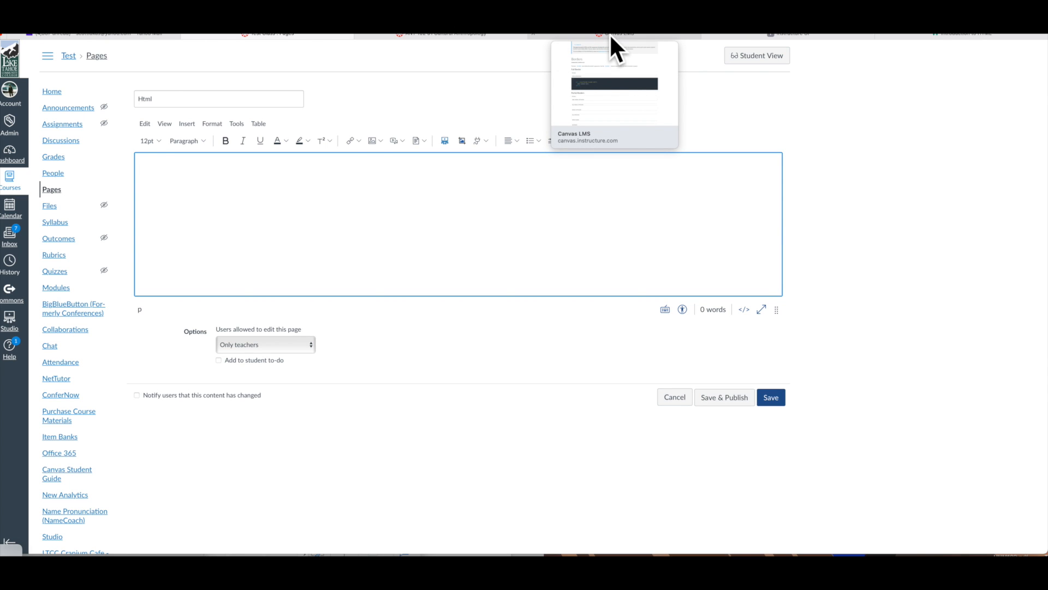
{"action": "left_click", "coordinate": [611, 35]}
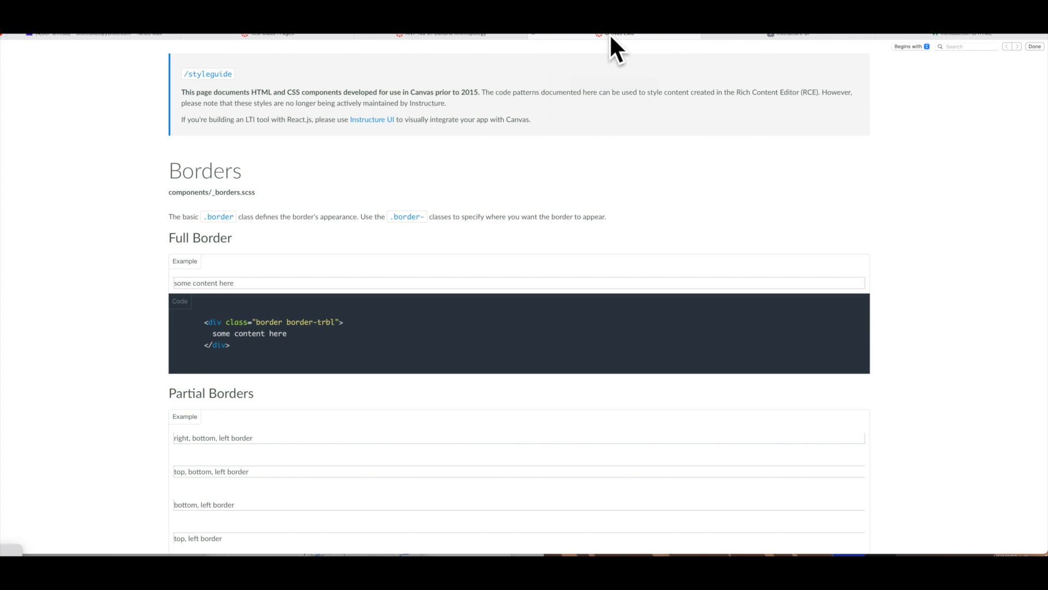
{"action": "scroll", "coordinate": [546, 171], "scroll_direction": "up", "scroll_amount": 2}
{"action": "scroll", "coordinate": [528, 146], "scroll_direction": "up", "scroll_amount": 2}
{"action": "scroll", "coordinate": [415, 123], "scroll_direction": "up", "scroll_amount": 2}
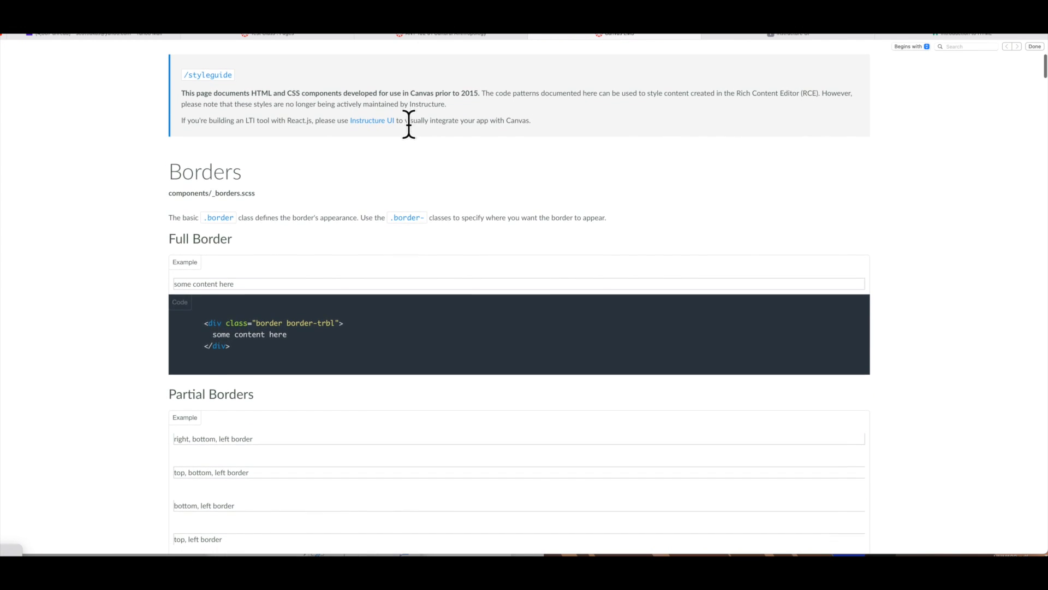
{"action": "scroll", "coordinate": [408, 123], "scroll_direction": "down", "scroll_amount": 1}
{"action": "scroll", "coordinate": [408, 122], "scroll_direction": "up", "scroll_amount": 1}
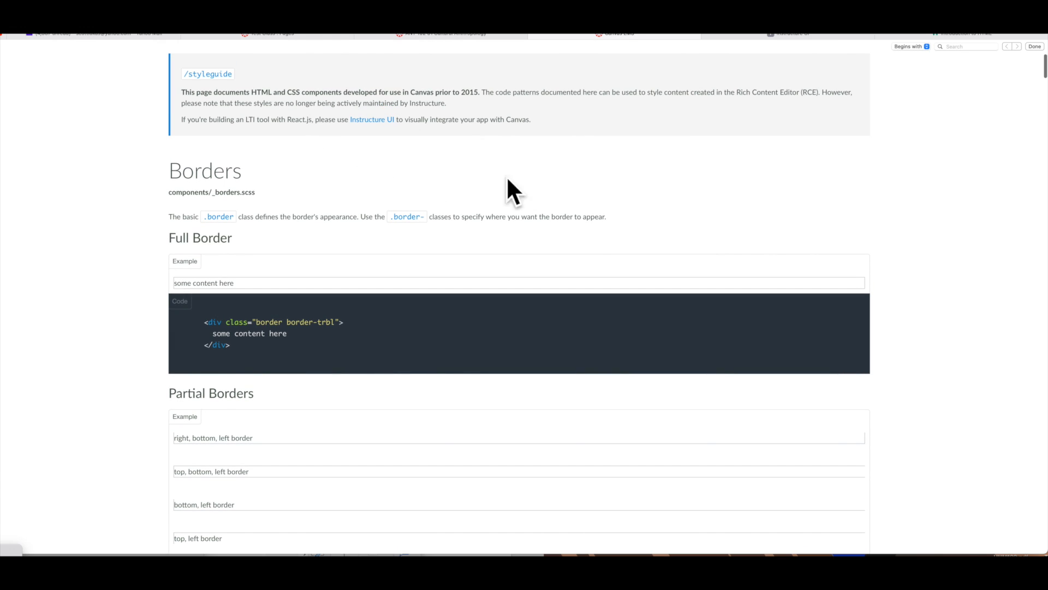
{"action": "scroll", "coordinate": [539, 170], "scroll_direction": "down", "scroll_amount": 10}
{"action": "scroll", "coordinate": [538, 171], "scroll_direction": "down", "scroll_amount": 20}
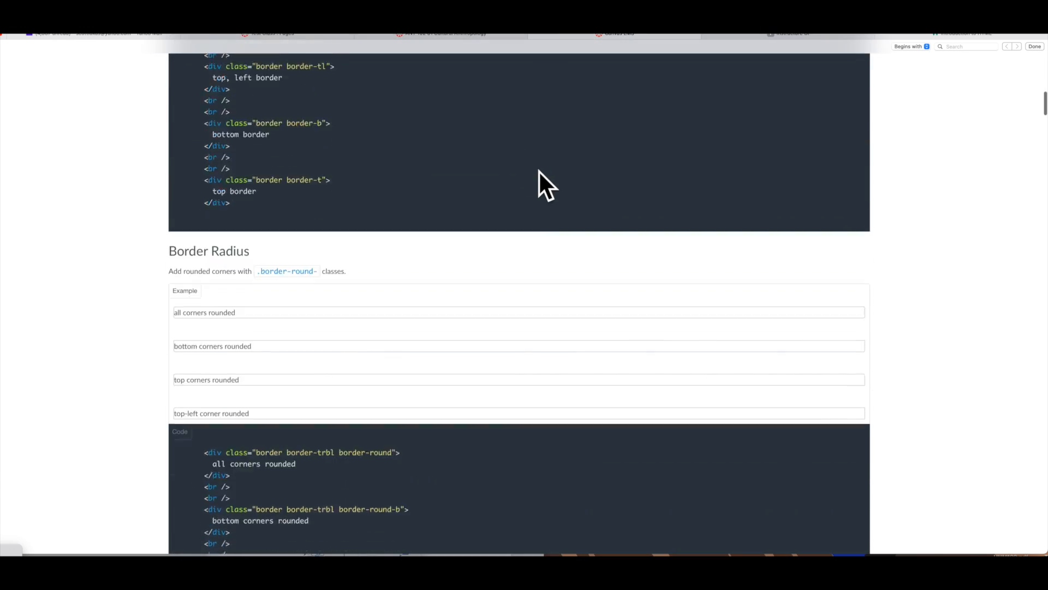
Step: Examine the Button Styles table in the style guide, highlighting the .Button--primary and .Button--secondary class names
{"action": "scroll", "coordinate": [538, 169], "scroll_direction": "up", "scroll_amount": 6}
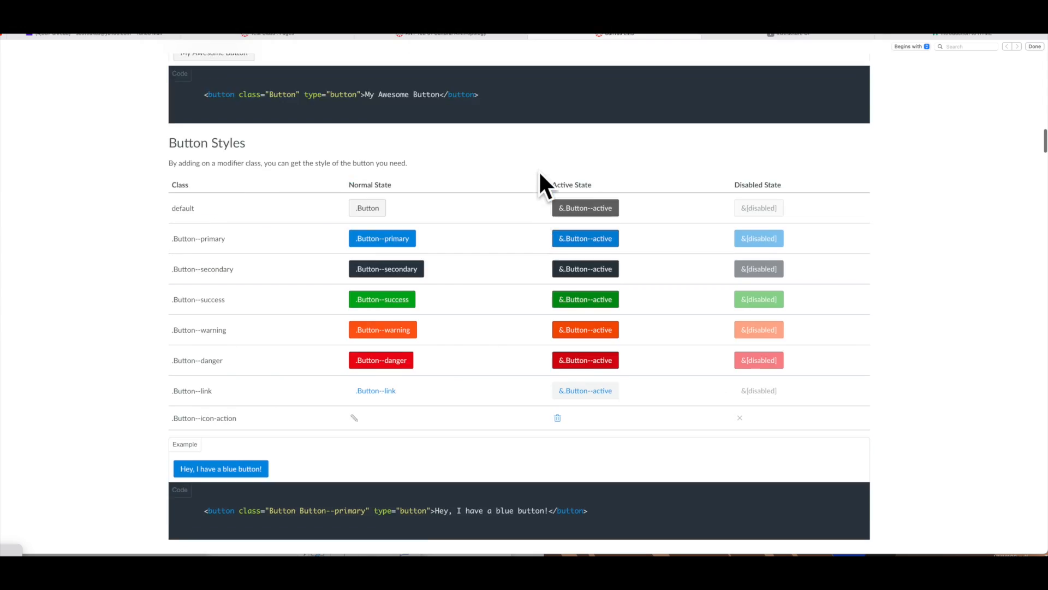
{"action": "scroll", "coordinate": [538, 169], "scroll_direction": "down", "scroll_amount": 3}
{"action": "scroll", "coordinate": [538, 169], "scroll_direction": "up", "scroll_amount": 1}
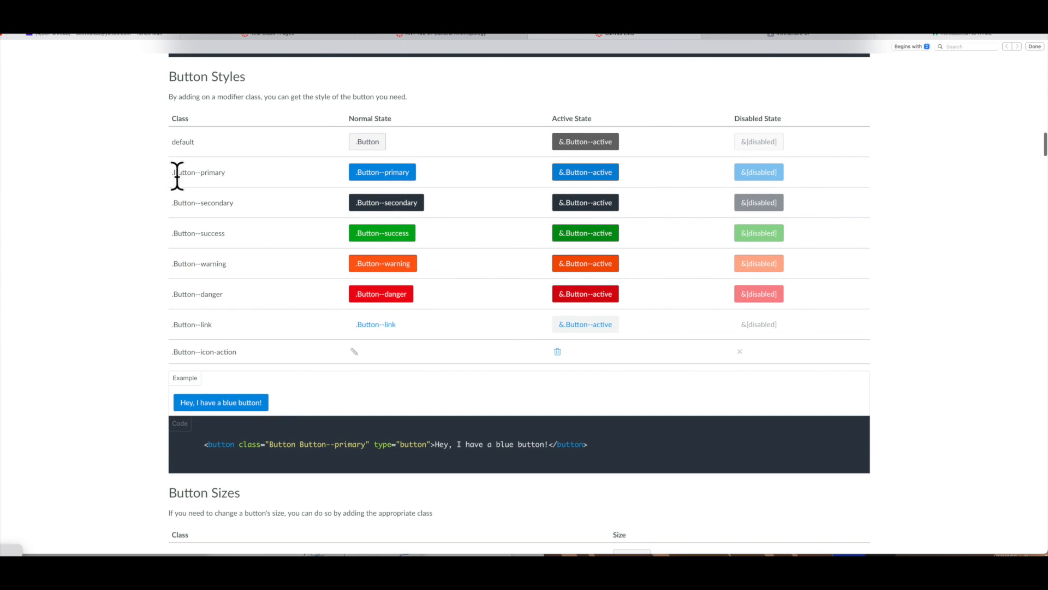
{"action": "left_click_drag", "start_coordinate": [226, 173], "coordinate": [169, 175]}
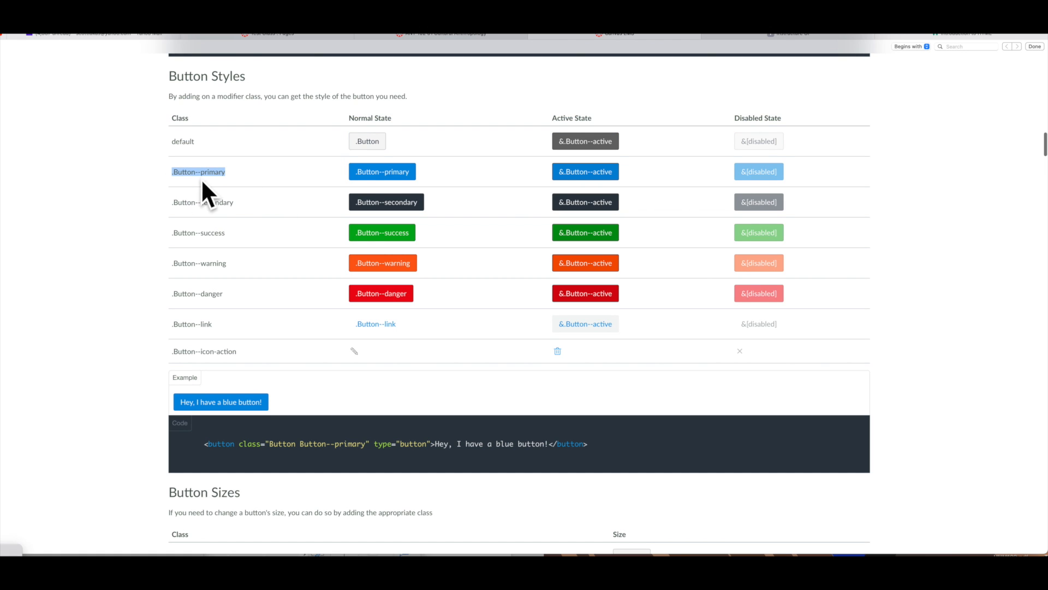
{"action": "left_click", "coordinate": [219, 205]}
{"action": "left_click_drag", "start_coordinate": [239, 203], "coordinate": [172, 203]}
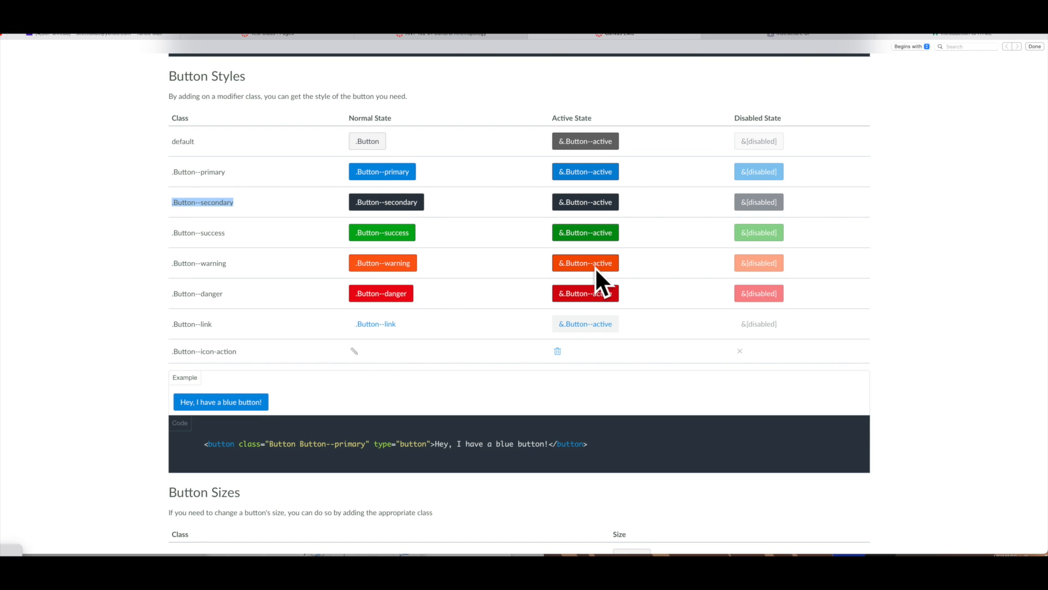
Step: Examine the style guide's sections on button sizes, forms, radio buttons, checkboxes, grid and icons
{"action": "scroll", "coordinate": [588, 275], "scroll_direction": "down", "scroll_amount": 10}
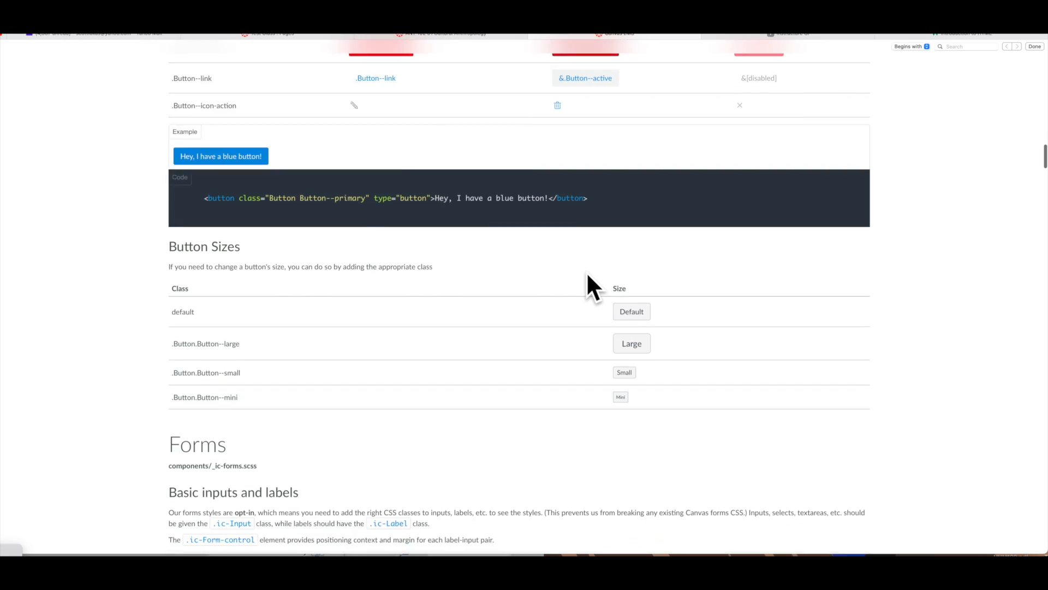
{"action": "scroll", "coordinate": [588, 275], "scroll_direction": "down", "scroll_amount": 1}
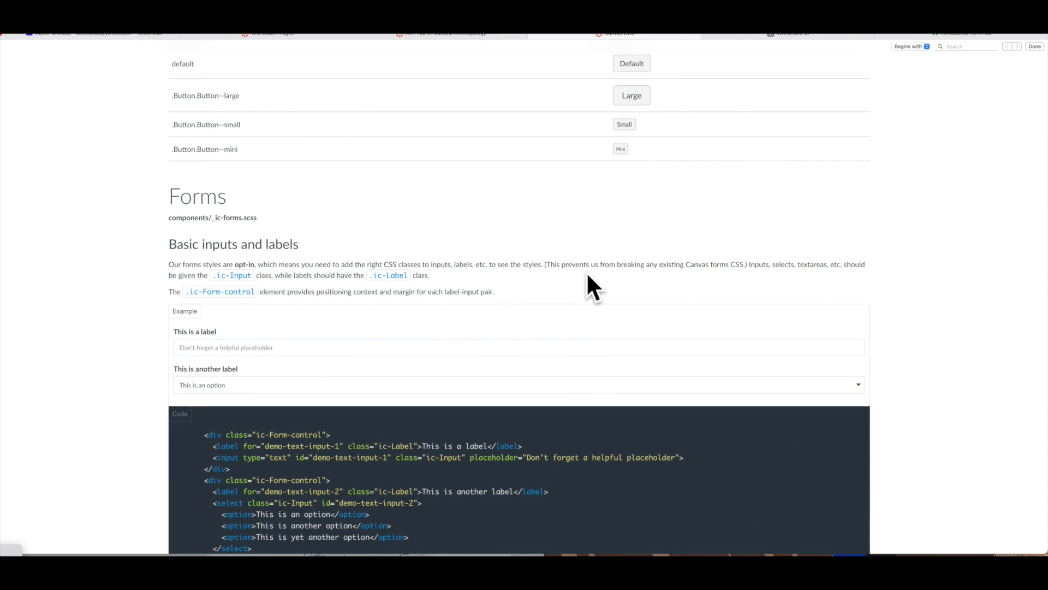
{"action": "scroll", "coordinate": [587, 274], "scroll_direction": "down", "scroll_amount": 10}
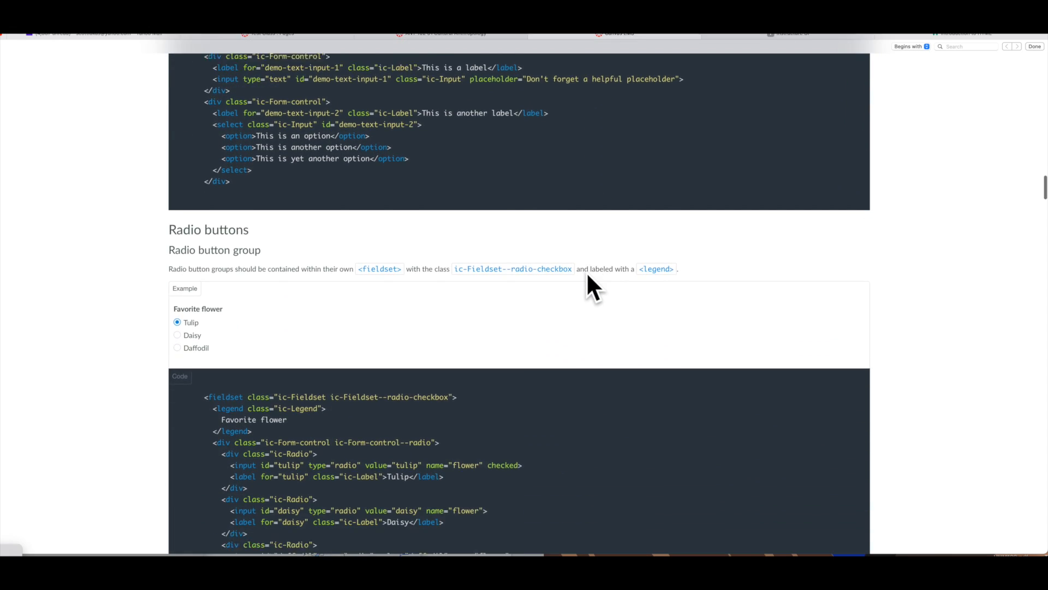
{"action": "scroll", "coordinate": [587, 271], "scroll_direction": "down", "scroll_amount": 15}
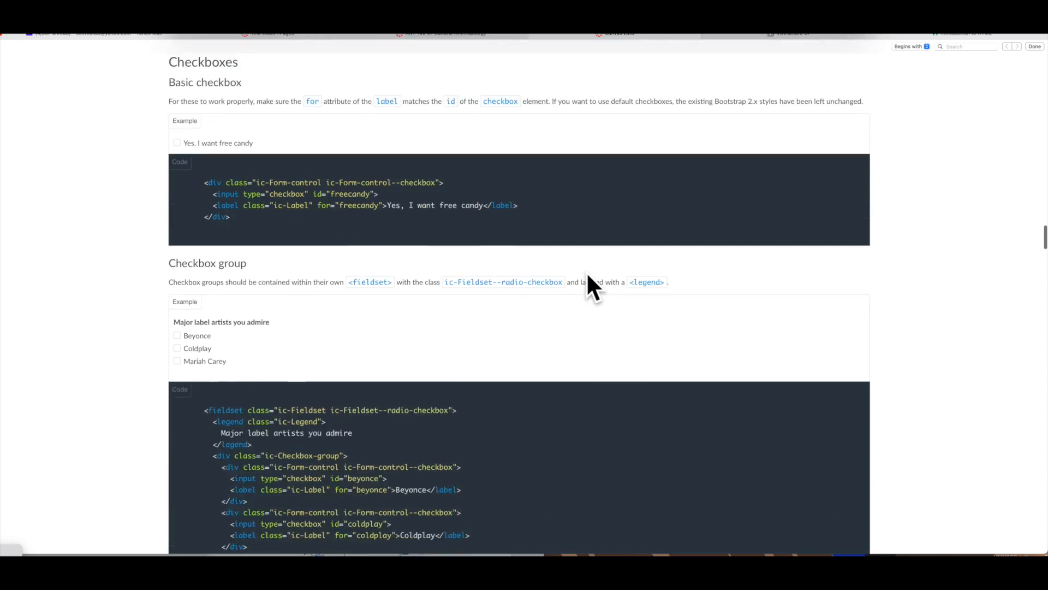
{"action": "scroll", "coordinate": [588, 274], "scroll_direction": "down", "scroll_amount": 12}
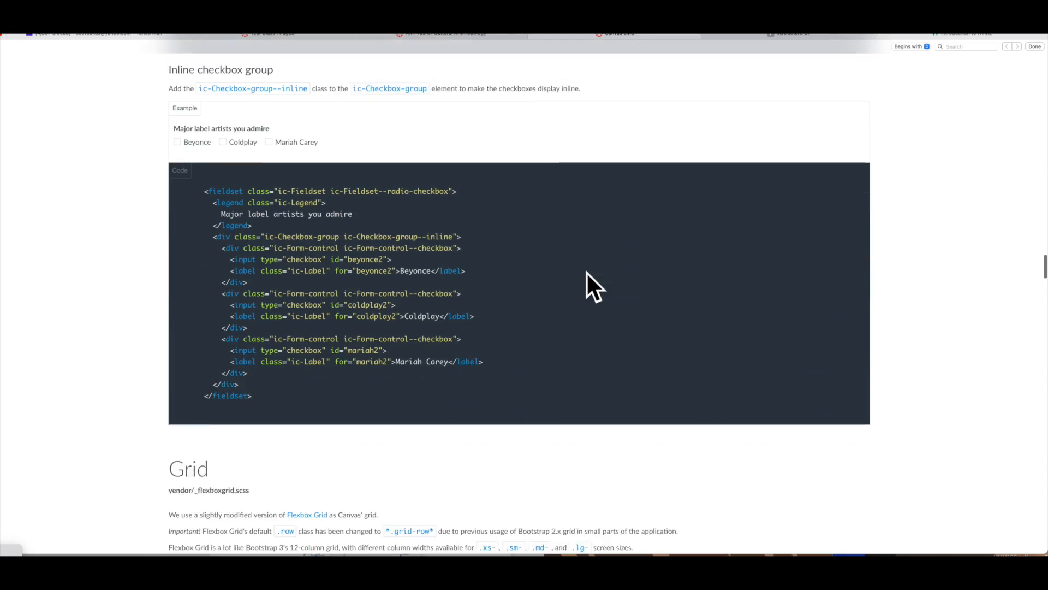
{"action": "scroll", "coordinate": [587, 271], "scroll_direction": "down", "scroll_amount": 12}
{"action": "scroll", "coordinate": [586, 271], "scroll_direction": "up", "scroll_amount": 3}
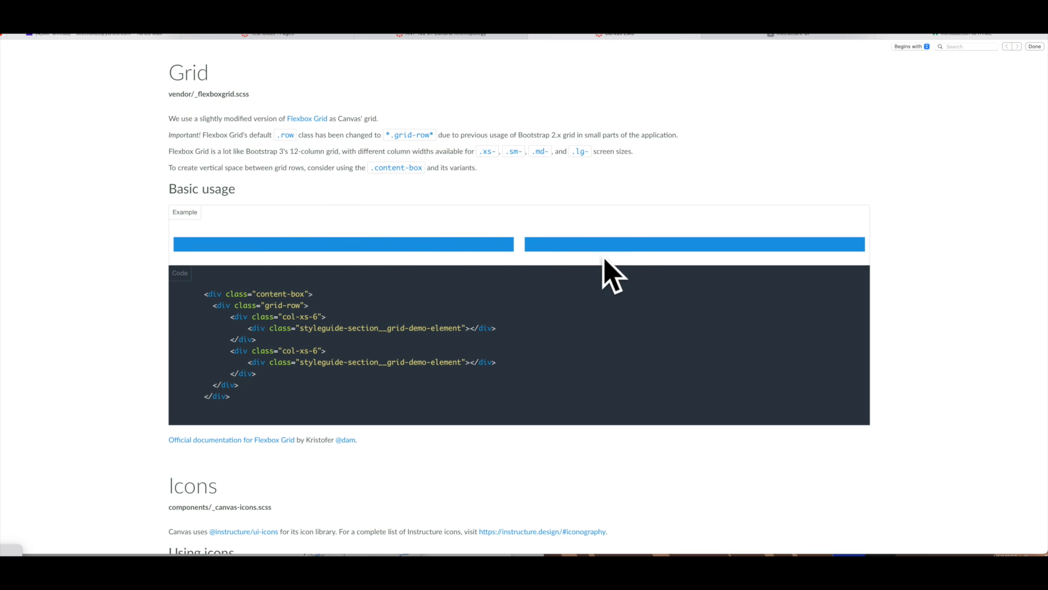
{"action": "scroll", "coordinate": [586, 263], "scroll_direction": "down", "scroll_amount": 5}
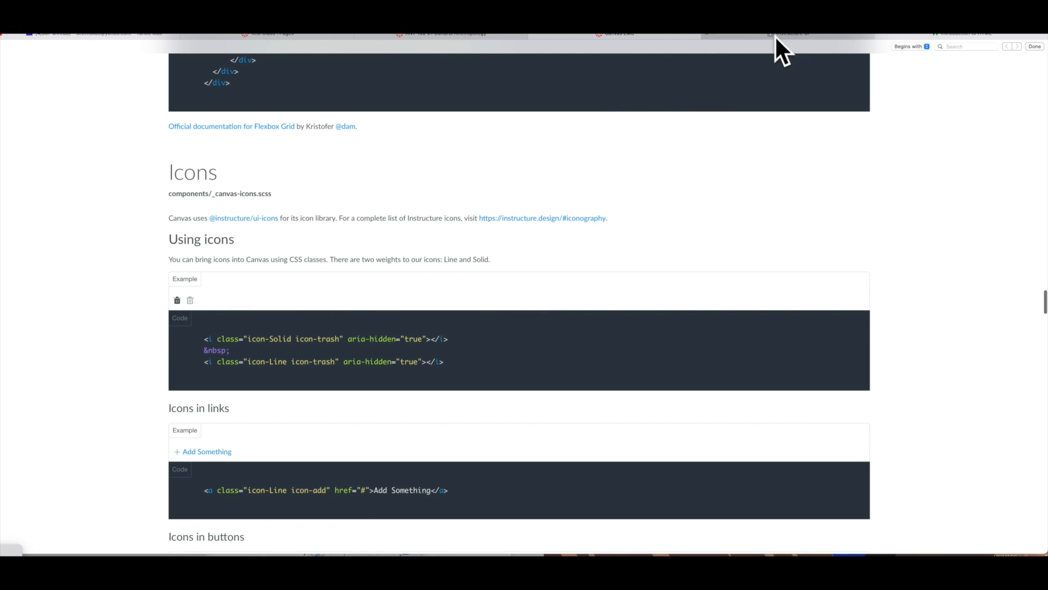
Step: Switch to the Instructure UI Iconography page and look through the icon list, returning to its beginning
{"action": "left_click", "coordinate": [764, 49]}
{"action": "scroll", "coordinate": [821, 198], "scroll_direction": "down", "scroll_amount": 20}
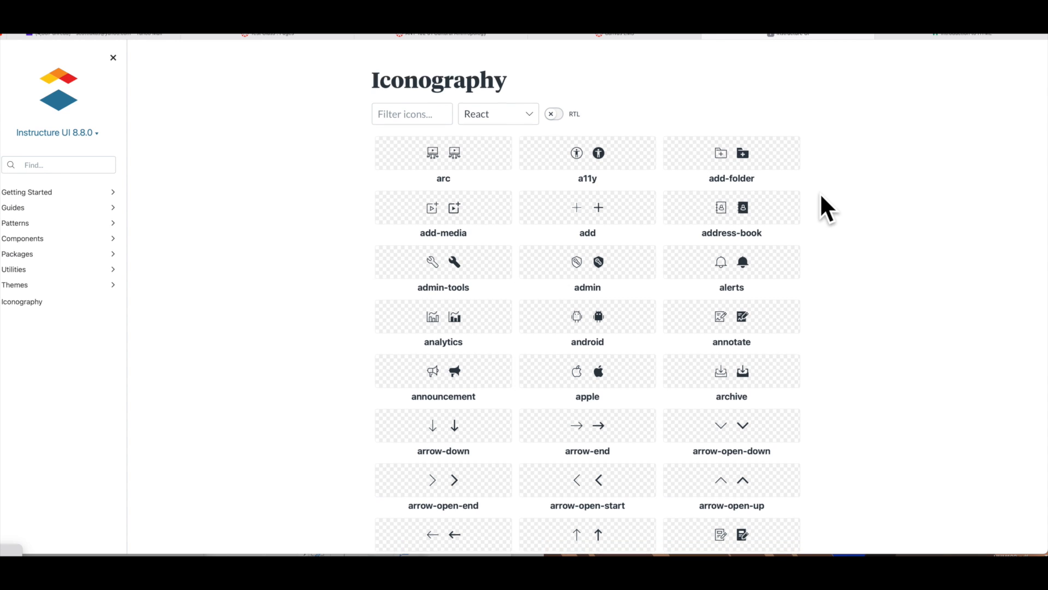
{"action": "scroll", "coordinate": [821, 198], "scroll_direction": "down", "scroll_amount": 15}
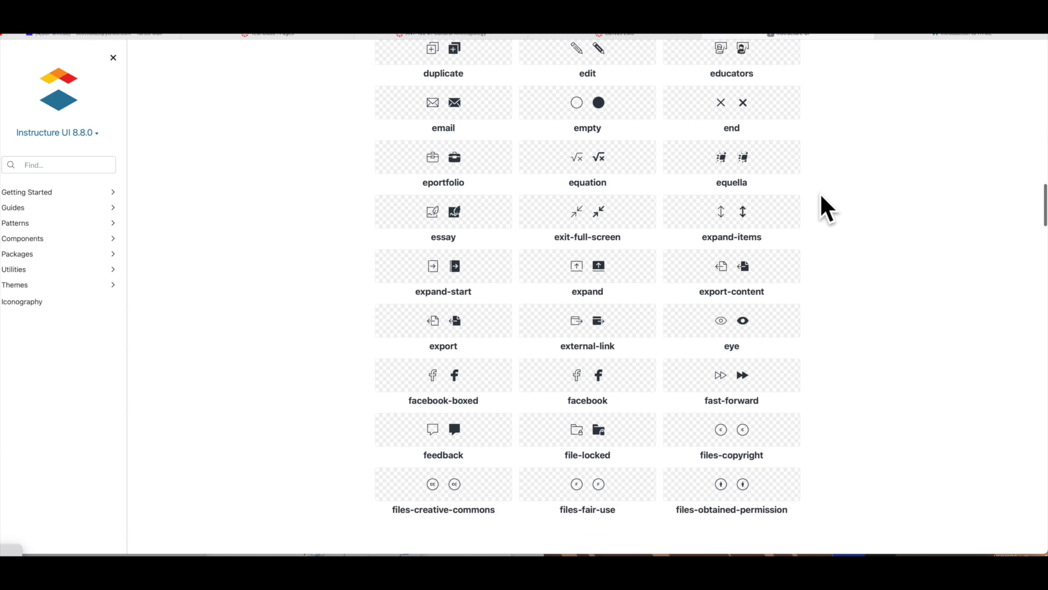
{"action": "scroll", "coordinate": [821, 196], "scroll_direction": "down", "scroll_amount": 20}
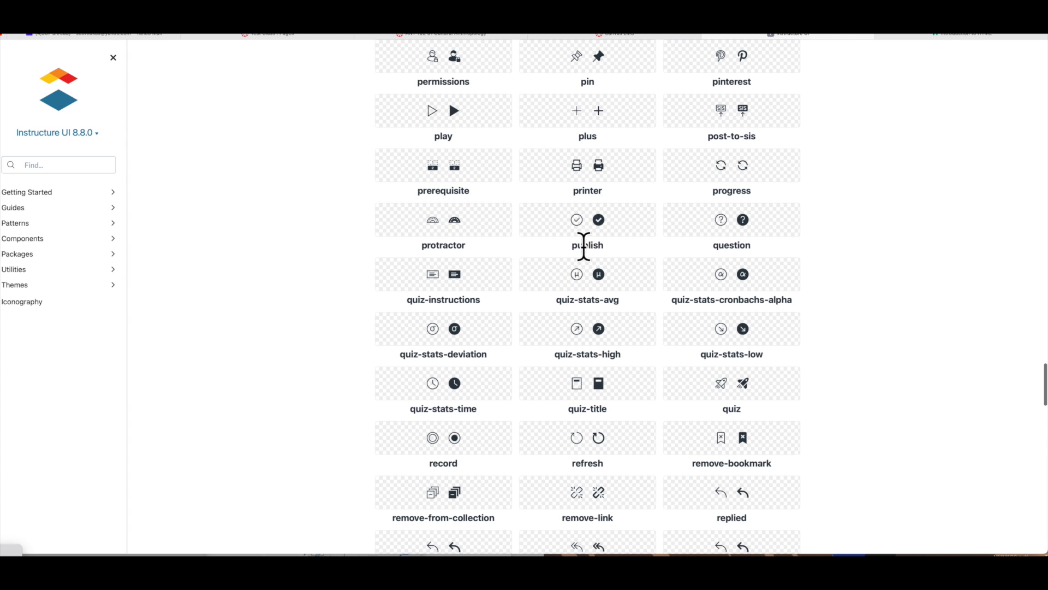
{"action": "scroll", "coordinate": [627, 256], "scroll_direction": "up", "scroll_amount": 20}
{"action": "scroll", "coordinate": [633, 261], "scroll_direction": "up", "scroll_amount": 10}
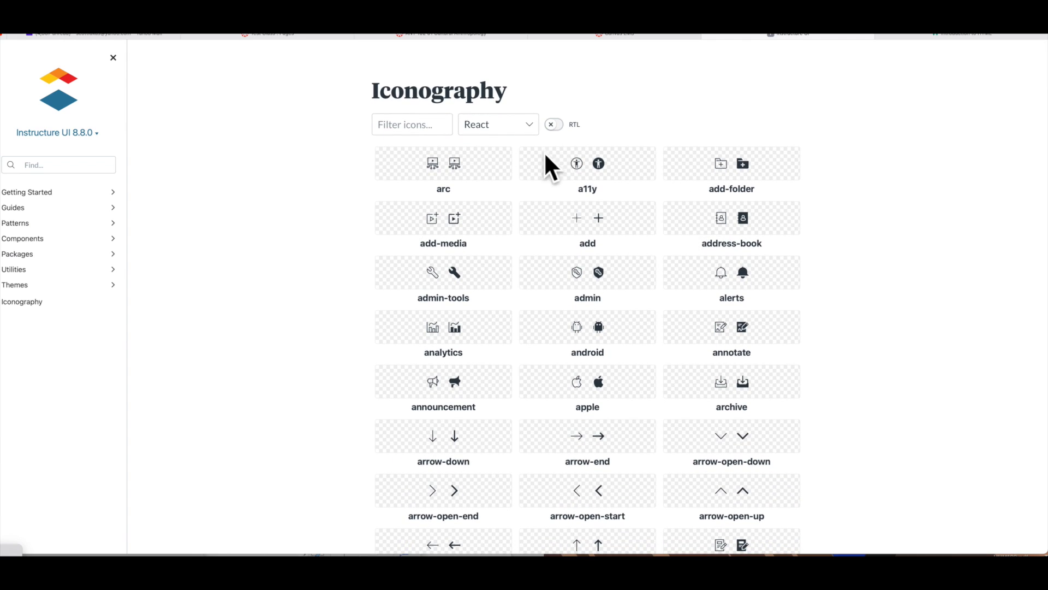
Step: Copy the solid and line trash icon code from the Using icons example in the Canvas style guide
{"action": "left_click", "coordinate": [637, 33]}
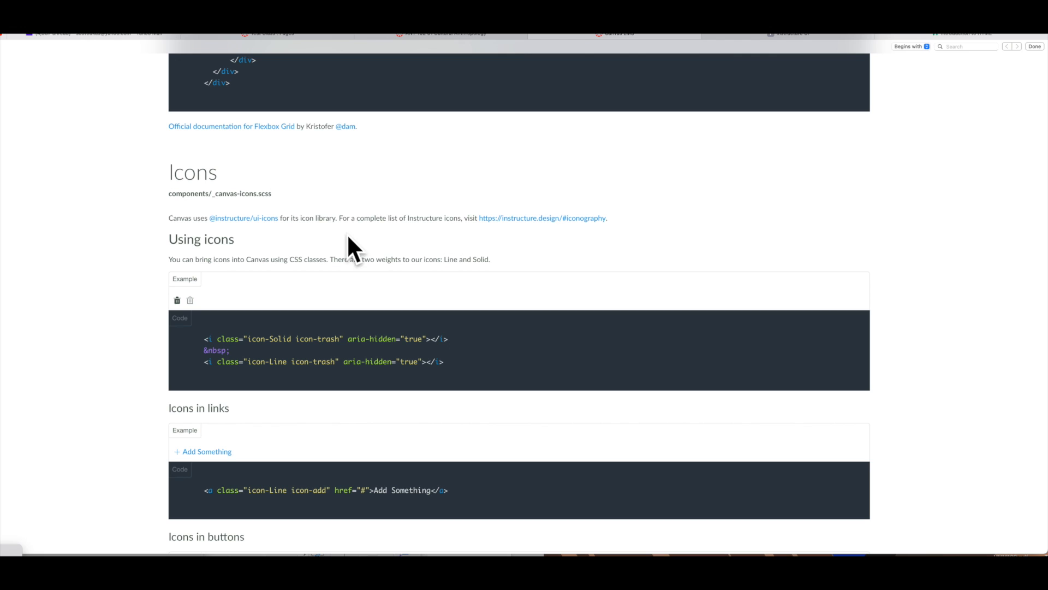
{"action": "left_click_drag", "start_coordinate": [282, 194], "coordinate": [169, 193]}
{"action": "scroll", "coordinate": [599, 214], "scroll_direction": "down", "scroll_amount": 1}
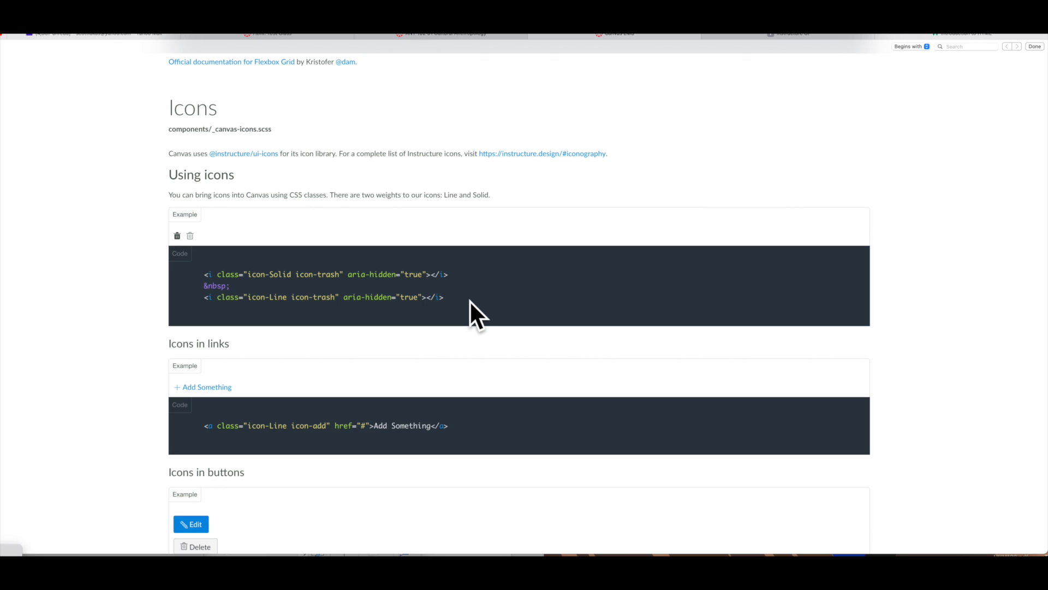
{"action": "left_click_drag", "start_coordinate": [452, 300], "coordinate": [185, 277]}
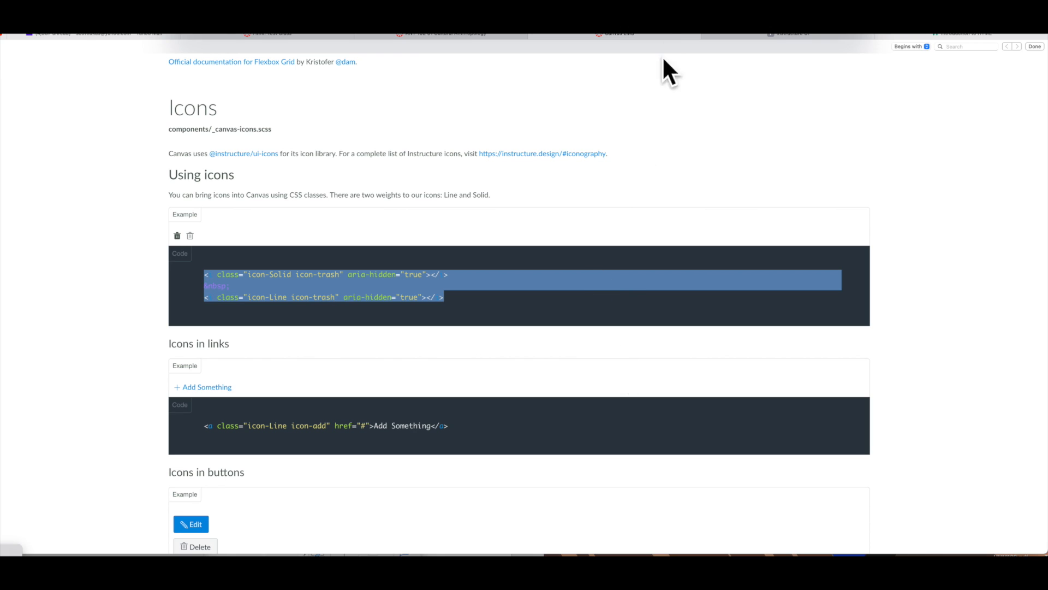
Step: Switch to the Html page being edited in the Test course and clear all its existing text
{"action": "left_click", "coordinate": [771, 34]}
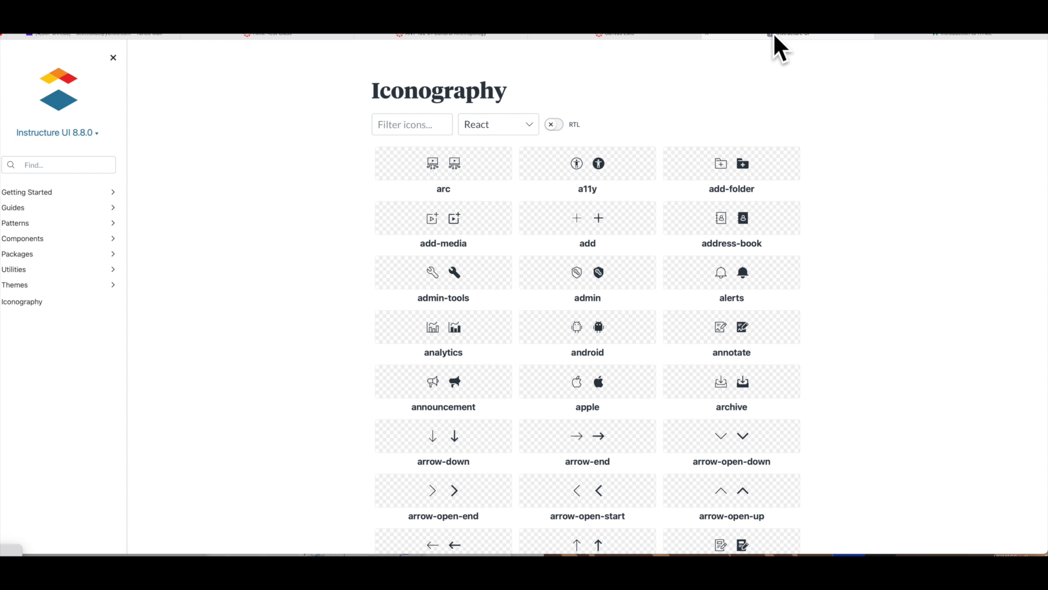
{"action": "left_click", "coordinate": [423, 34]}
{"action": "left_click", "coordinate": [274, 35]}
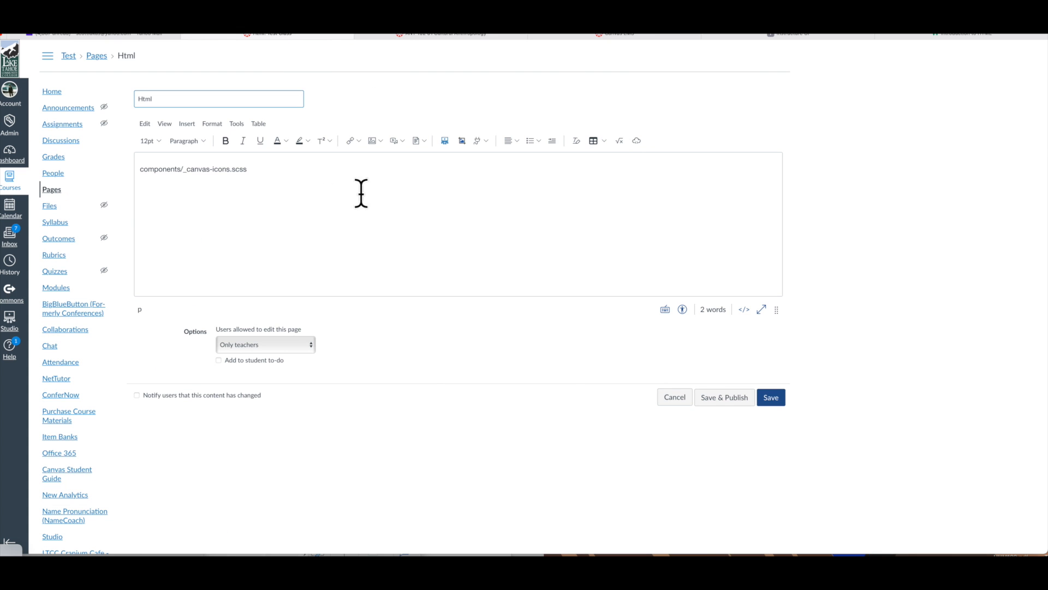
{"action": "left_click", "coordinate": [324, 184]}
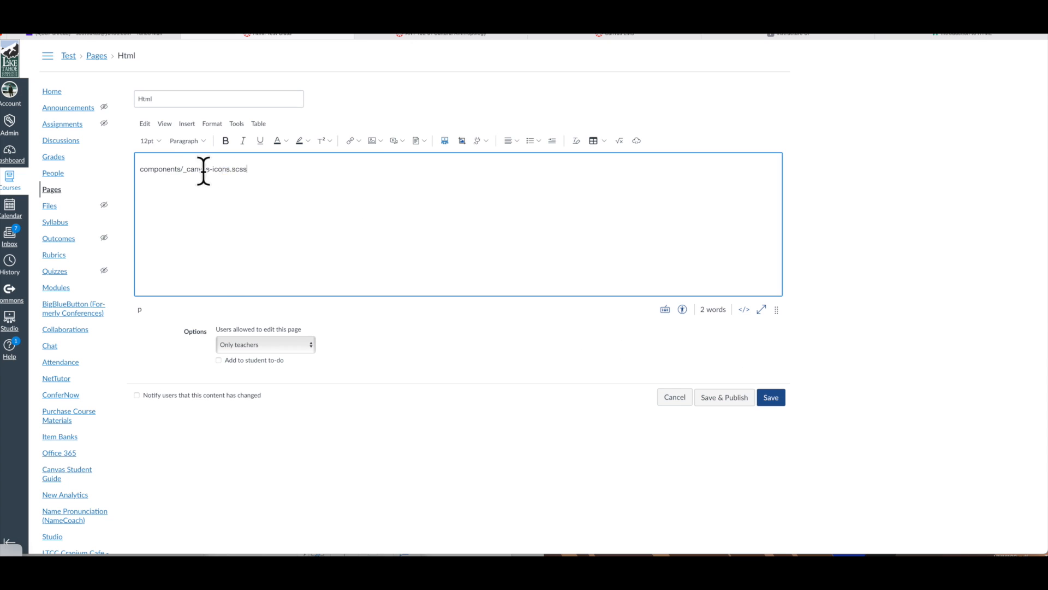
{"action": "key", "text": "ctrl+a"}
{"action": "key", "text": "BackSpace"}
Step: Insert the copied icon-Solid and icon-Line trash icon code into the page's raw HTML and save the page
{"action": "left_click", "coordinate": [745, 309]}
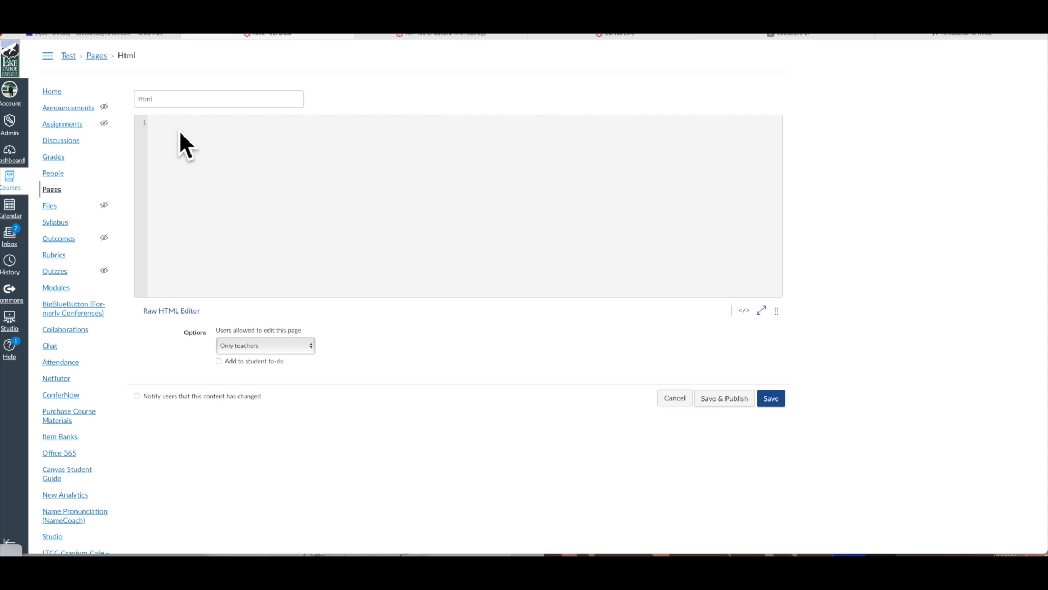
{"action": "type", "text": "<i class=\"icon-Solid icon-trash\" aria-hidden=\"true\"></i> &nbsp; <i class=\"icon-Line icon-trash\" aria-hidden=\"true\"></i>"}
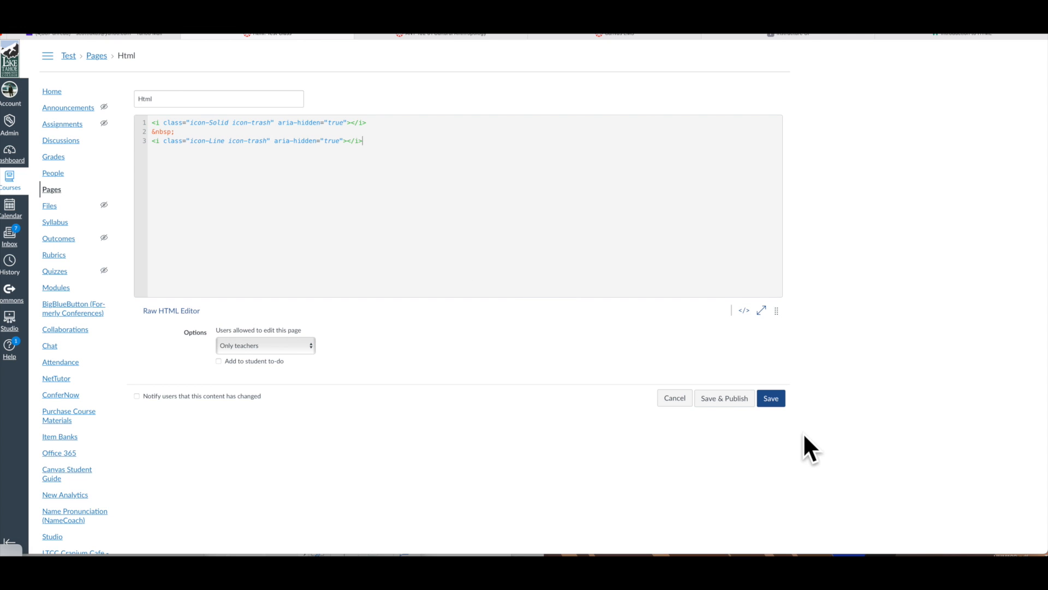
{"action": "left_click", "coordinate": [771, 398]}
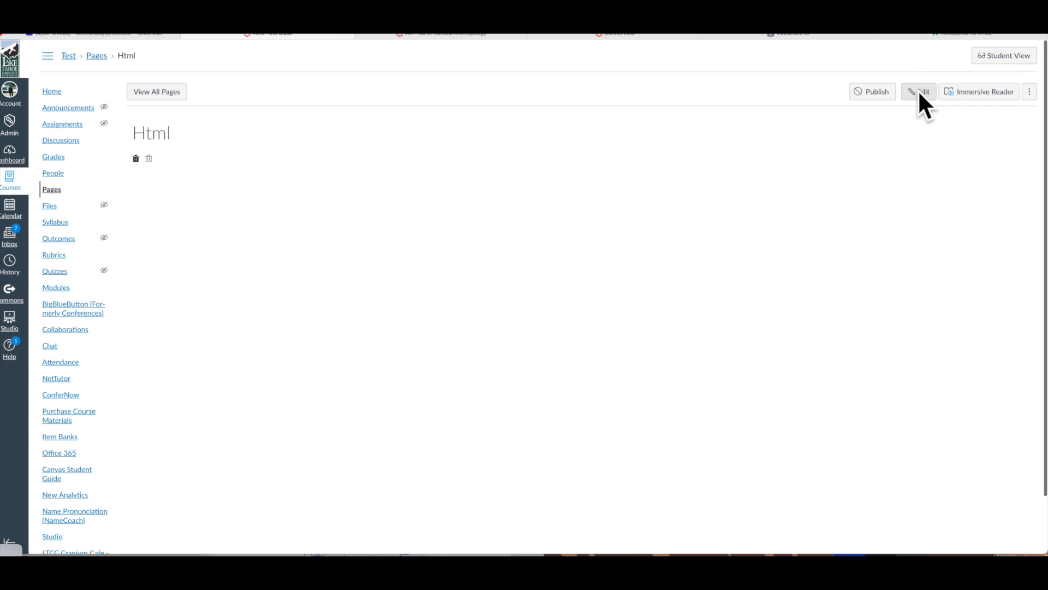
Step: Change the second trash icon's class to icon-Solid in the Html page's raw HTML and save the page
{"action": "left_click", "coordinate": [650, 36]}
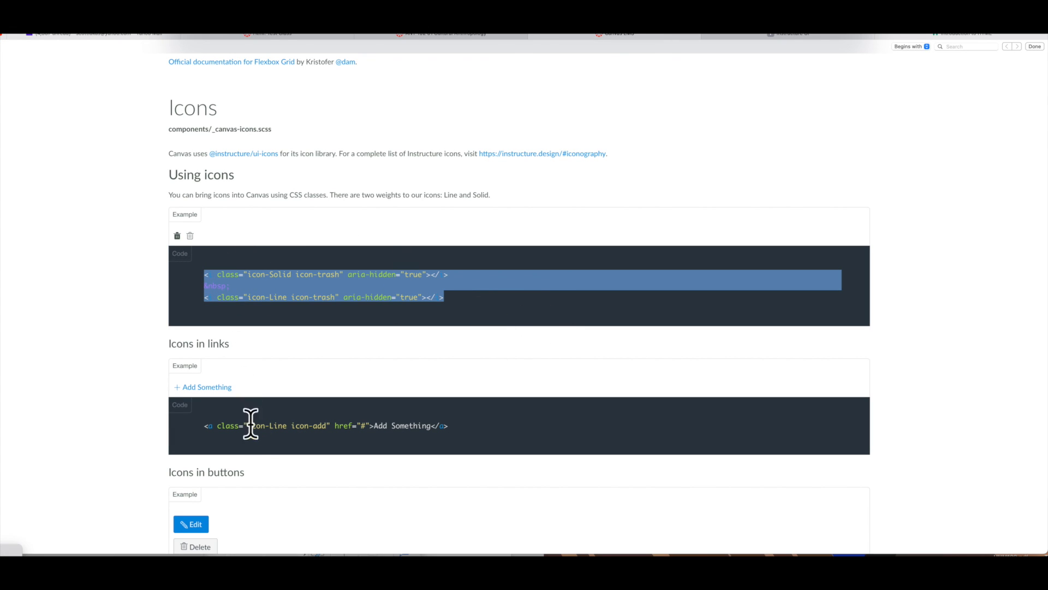
{"action": "left_click", "coordinate": [287, 35]}
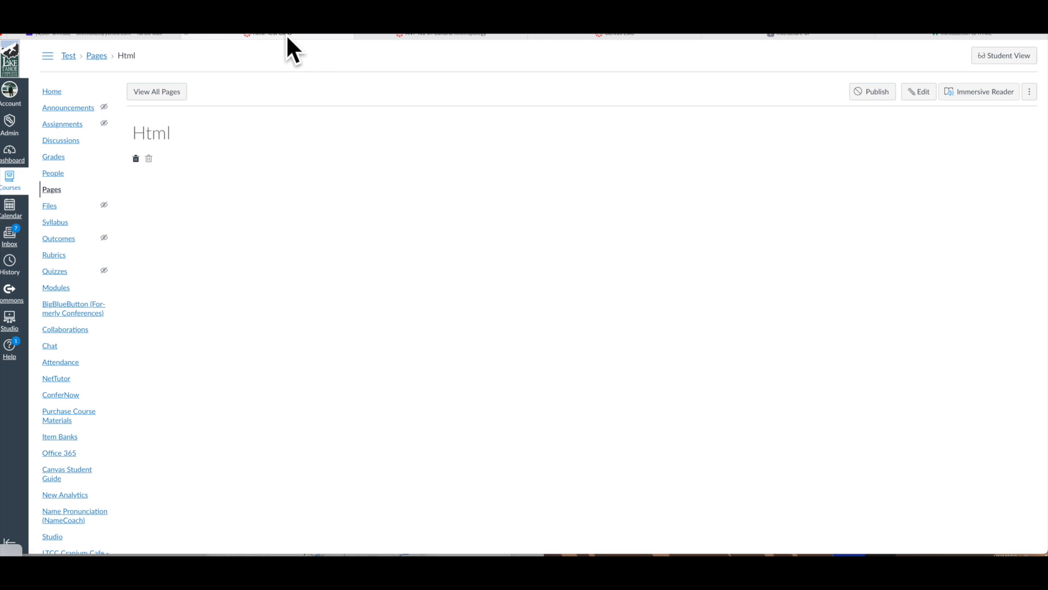
{"action": "left_click", "coordinate": [916, 91]}
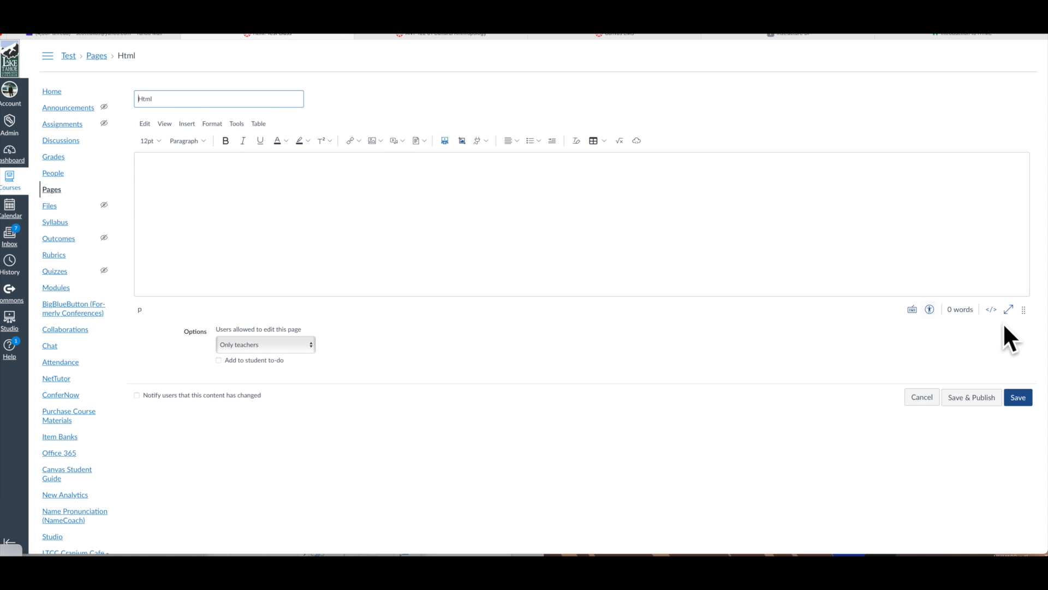
{"action": "left_click", "coordinate": [744, 310]}
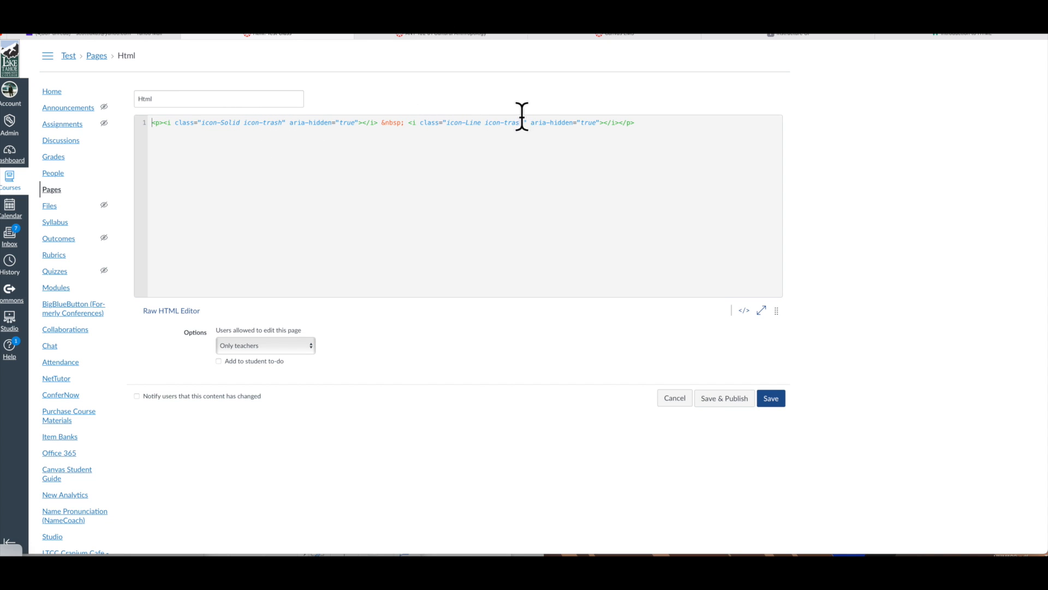
{"action": "double_click", "coordinate": [233, 123]}
{"action": "key", "text": "ctrl+c"}
{"action": "double_click", "coordinate": [473, 123]}
{"action": "key", "text": "ctrl+v"}
{"action": "left_click", "coordinate": [778, 397]}
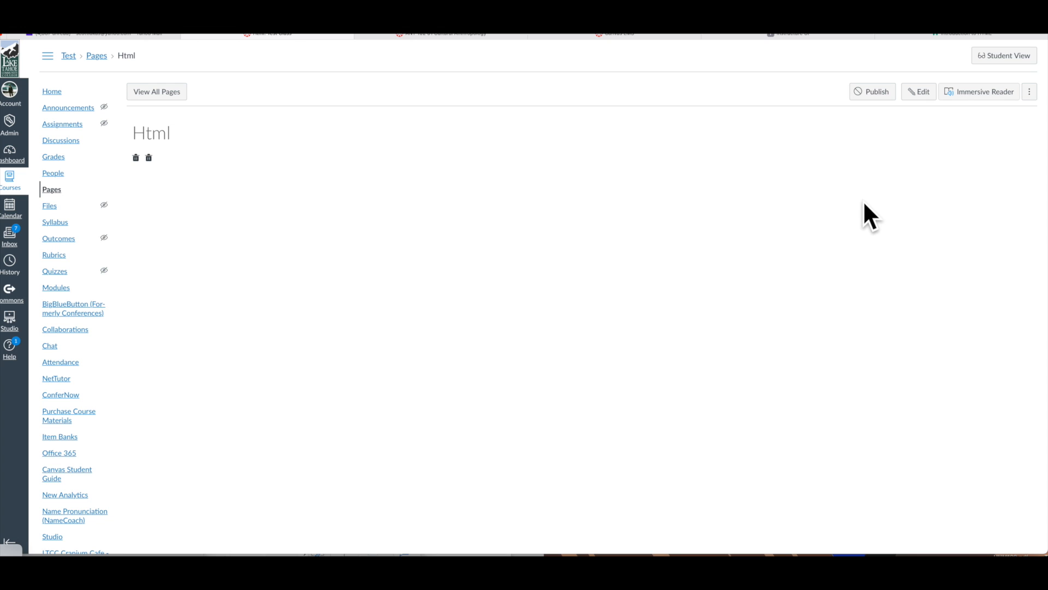
Step: Examine the style guide's Spacing section, with content-box and pad-box, and the Default table example
{"action": "left_click", "coordinate": [617, 35]}
{"action": "scroll", "coordinate": [745, 285], "scroll_direction": "down", "scroll_amount": 10}
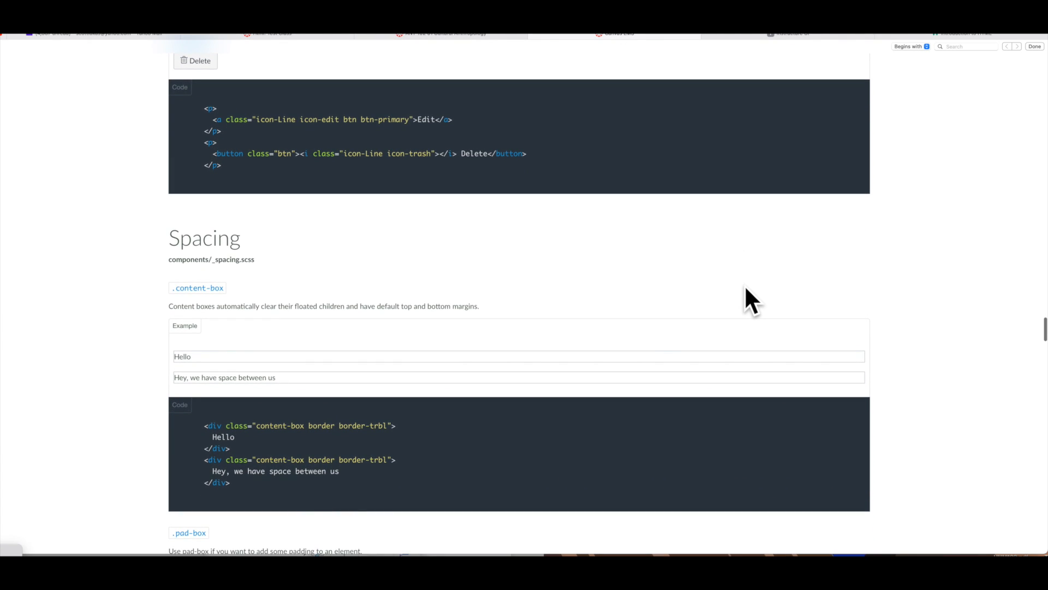
{"action": "scroll", "coordinate": [646, 264], "scroll_direction": "down", "scroll_amount": 2}
{"action": "scroll", "coordinate": [647, 261], "scroll_direction": "up", "scroll_amount": 2}
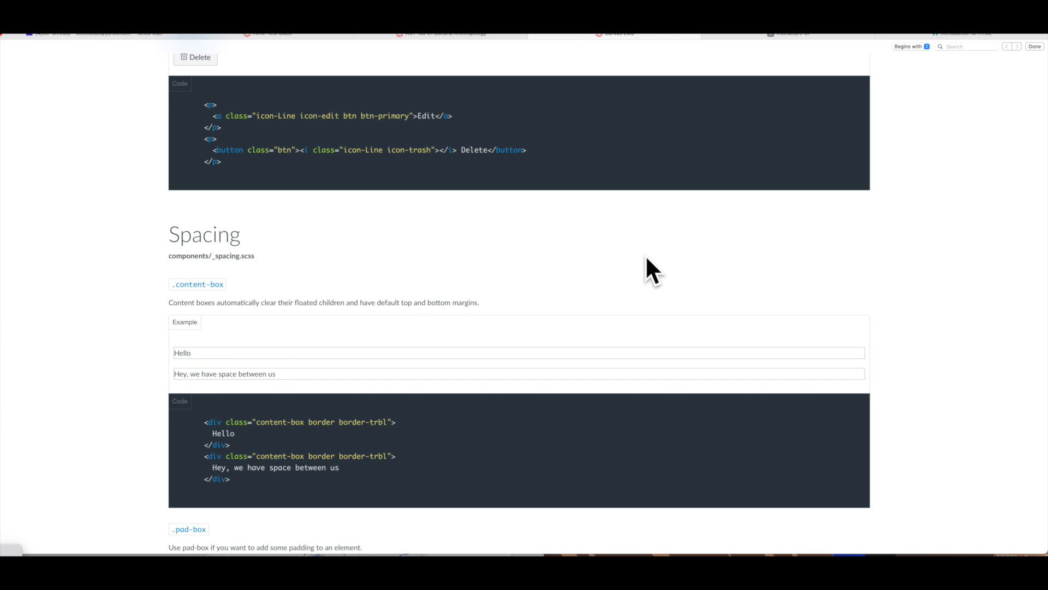
{"action": "scroll", "coordinate": [646, 258], "scroll_direction": "down", "scroll_amount": 6}
{"action": "scroll", "coordinate": [646, 257], "scroll_direction": "down", "scroll_amount": 4}
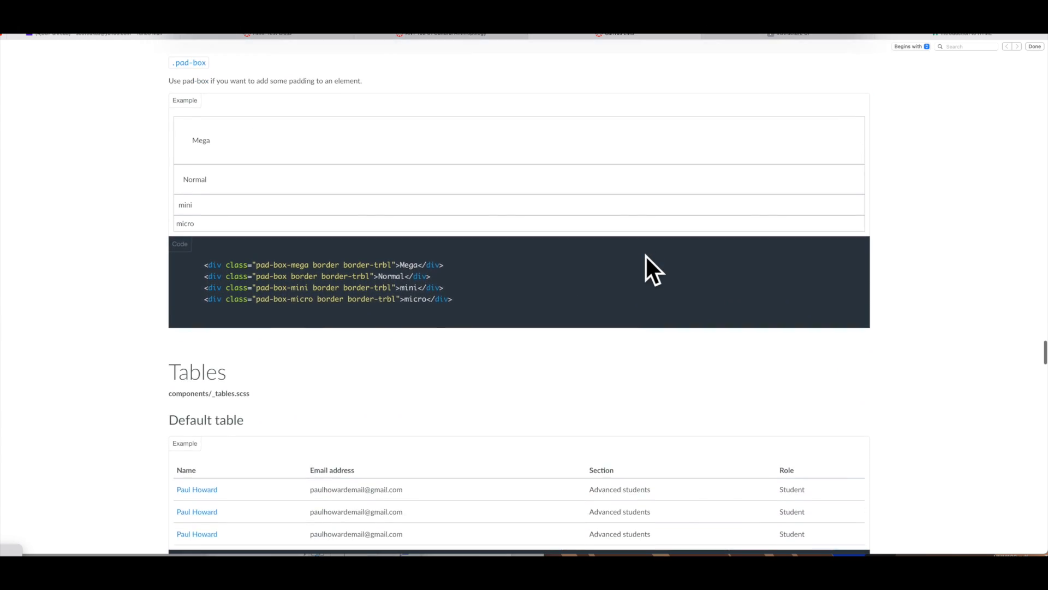
{"action": "scroll", "coordinate": [646, 259], "scroll_direction": "down", "scroll_amount": 4}
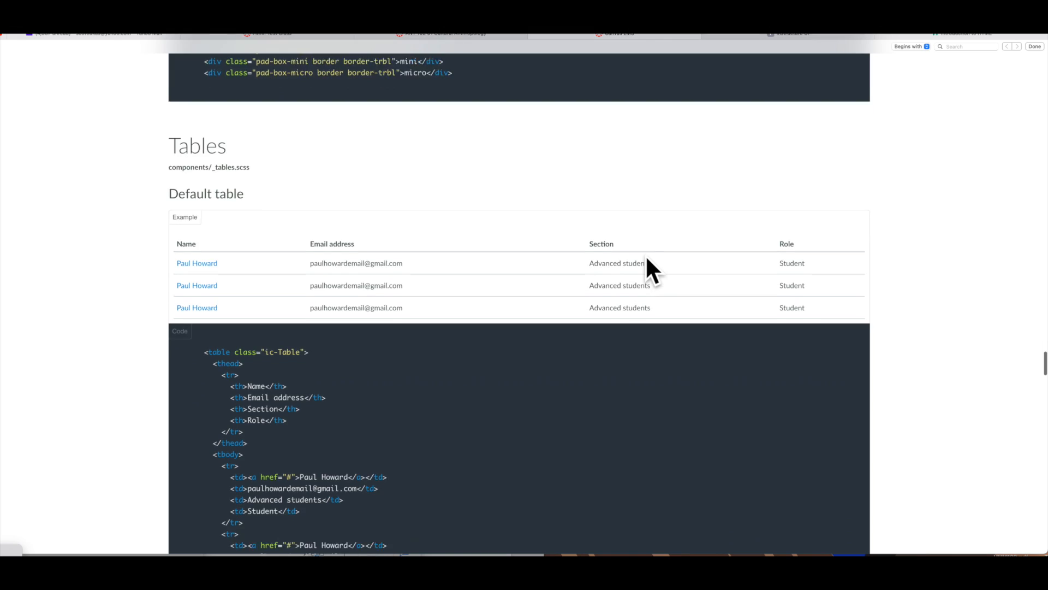
{"action": "scroll", "coordinate": [645, 254], "scroll_direction": "down", "scroll_amount": 2}
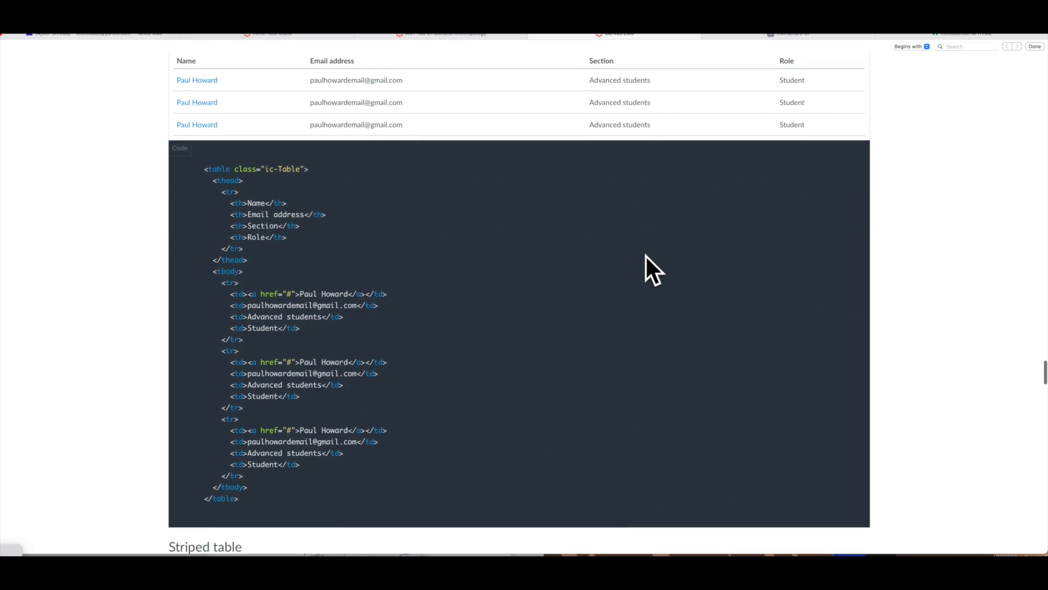
{"action": "scroll", "coordinate": [646, 255], "scroll_direction": "up", "scroll_amount": 3}
{"action": "scroll", "coordinate": [646, 259], "scroll_direction": "up", "scroll_amount": 1}
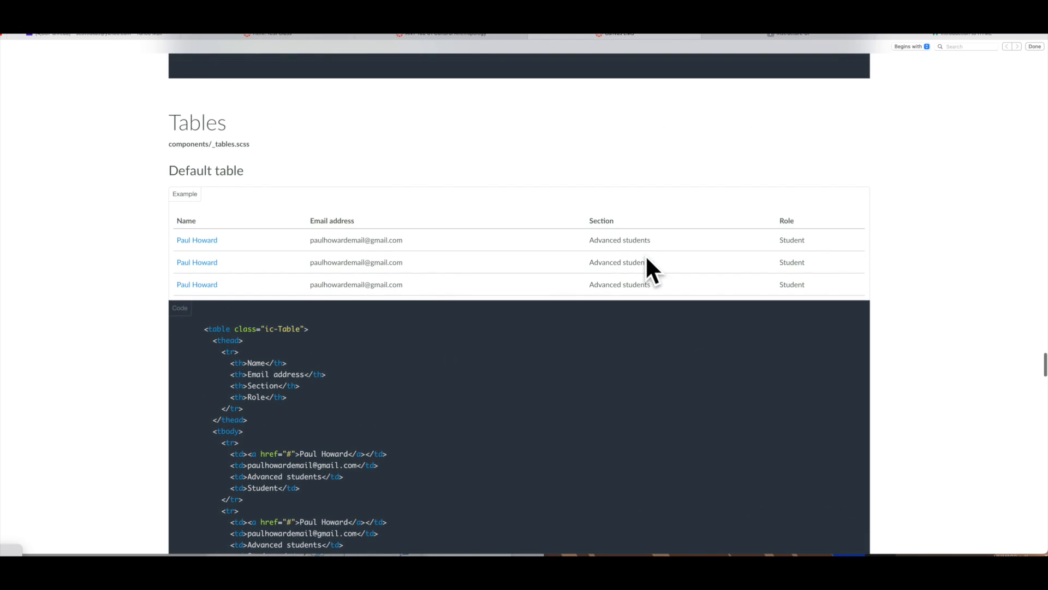
{"action": "scroll", "coordinate": [458, 278], "scroll_direction": "down", "scroll_amount": 1}
{"action": "scroll", "coordinate": [458, 278], "scroll_direction": "up", "scroll_amount": 1}
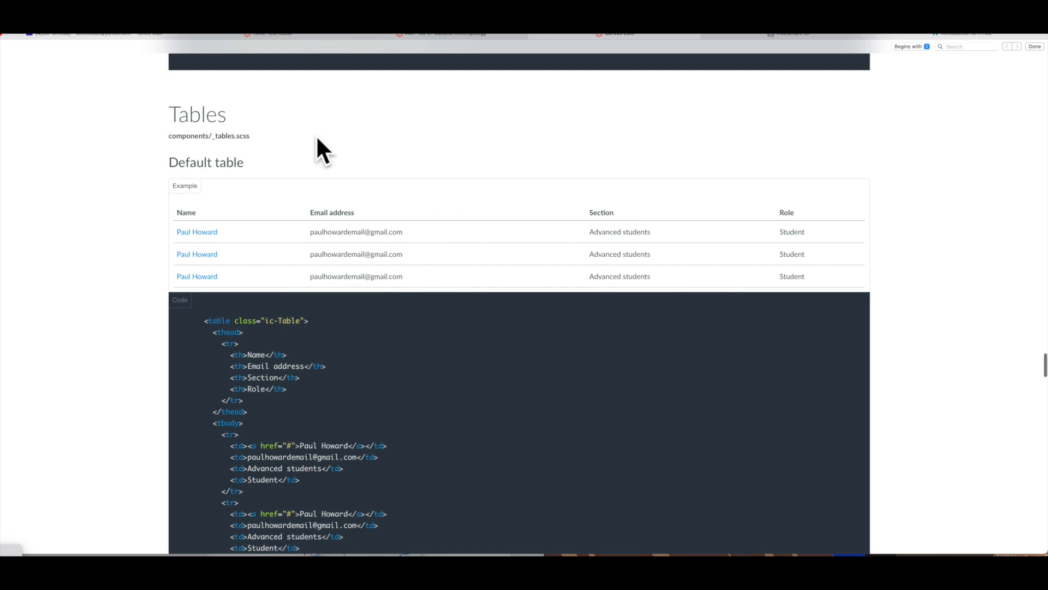
Step: Copy the complete ic-Table code of the Default table example
{"action": "scroll", "coordinate": [411, 296], "scroll_direction": "down", "scroll_amount": 5}
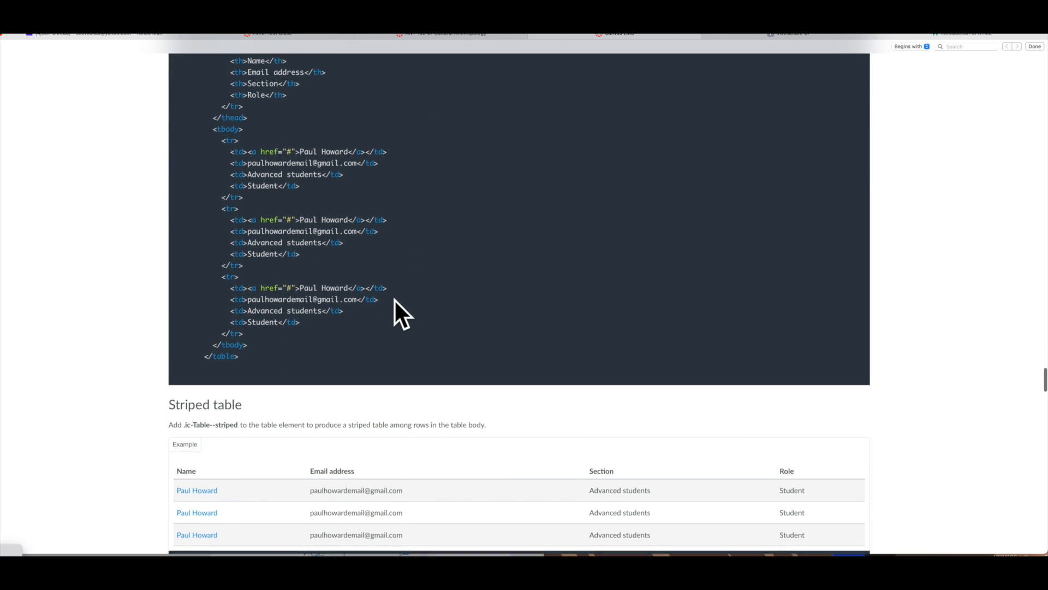
{"action": "scroll", "coordinate": [311, 113], "scroll_direction": "up", "scroll_amount": 1}
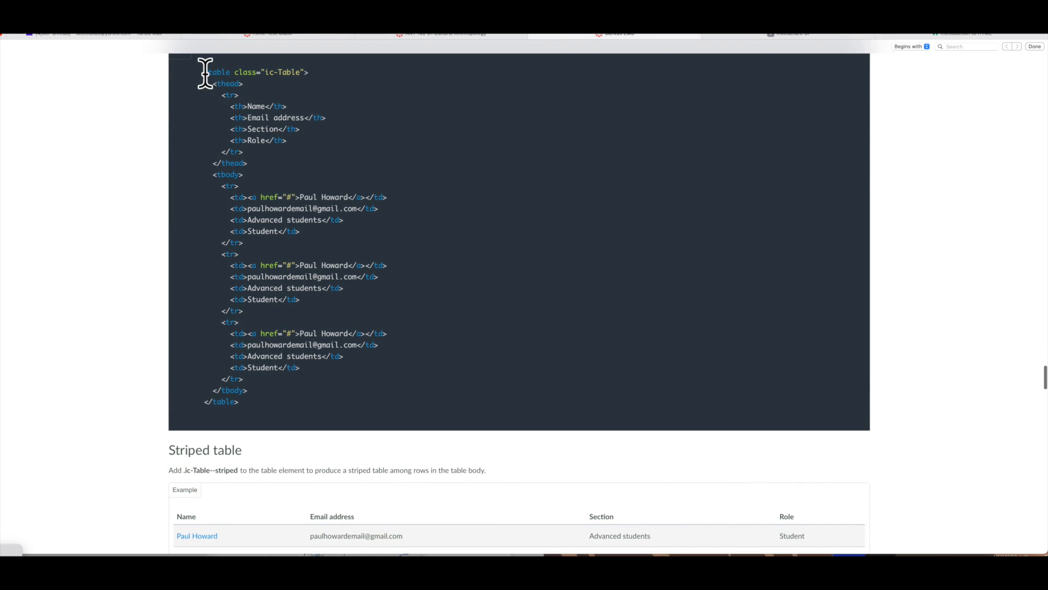
{"action": "left_click_drag", "start_coordinate": [204, 71], "coordinate": [273, 407]}
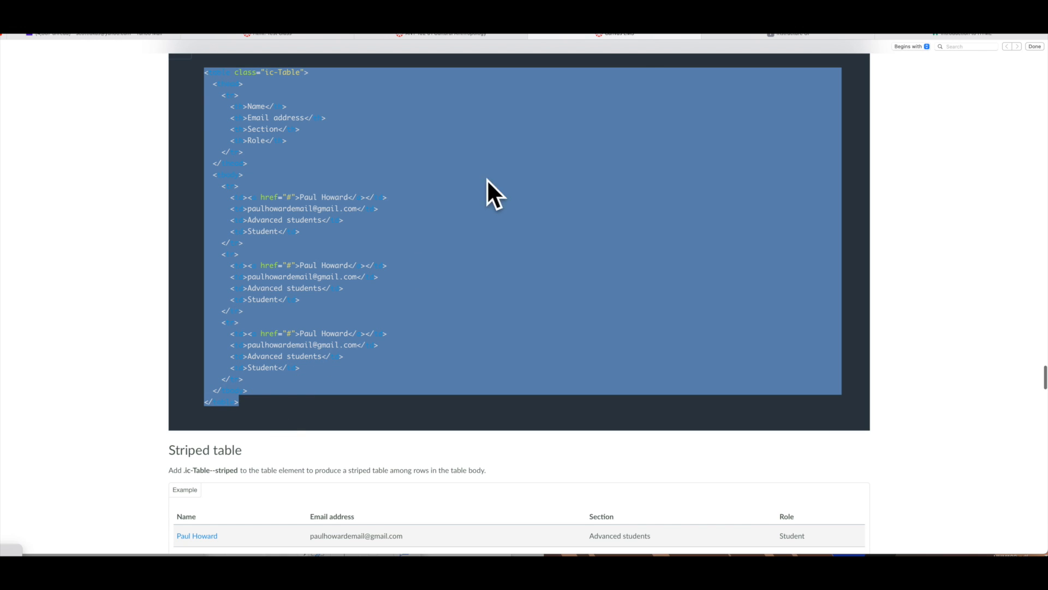
Step: Reopen the Html page for editing and remove all the trash icon code from its raw HTML
{"action": "left_click", "coordinate": [298, 35]}
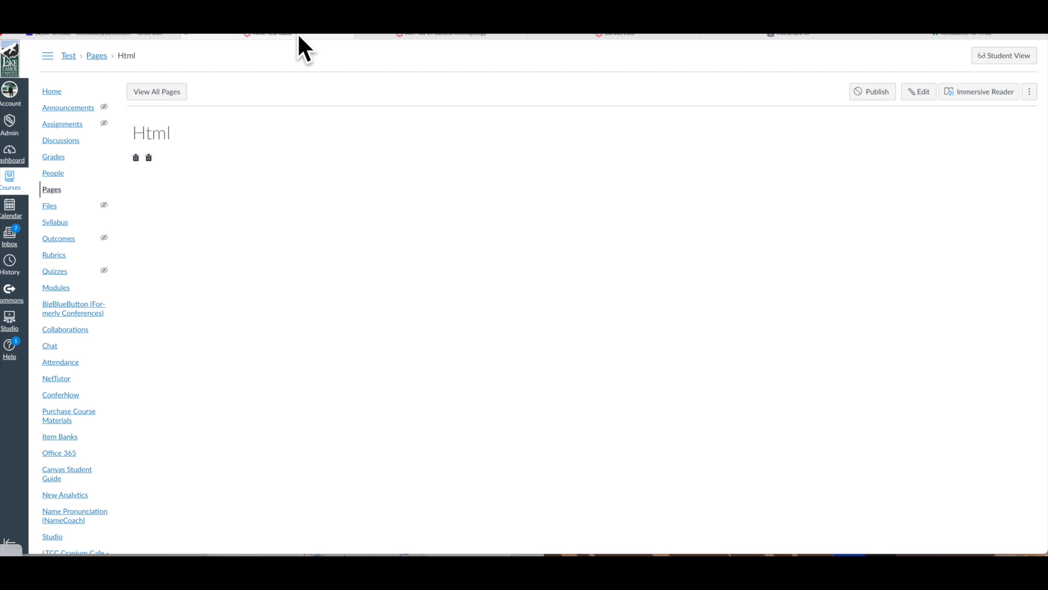
{"action": "left_click", "coordinate": [915, 93]}
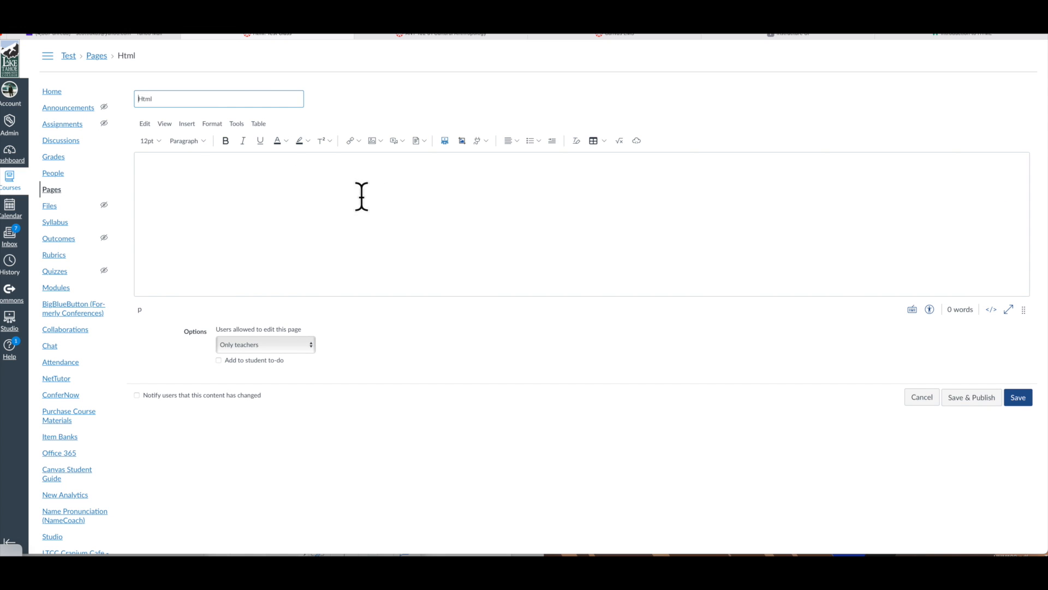
{"action": "left_click_drag", "start_coordinate": [180, 172], "coordinate": [114, 171]}
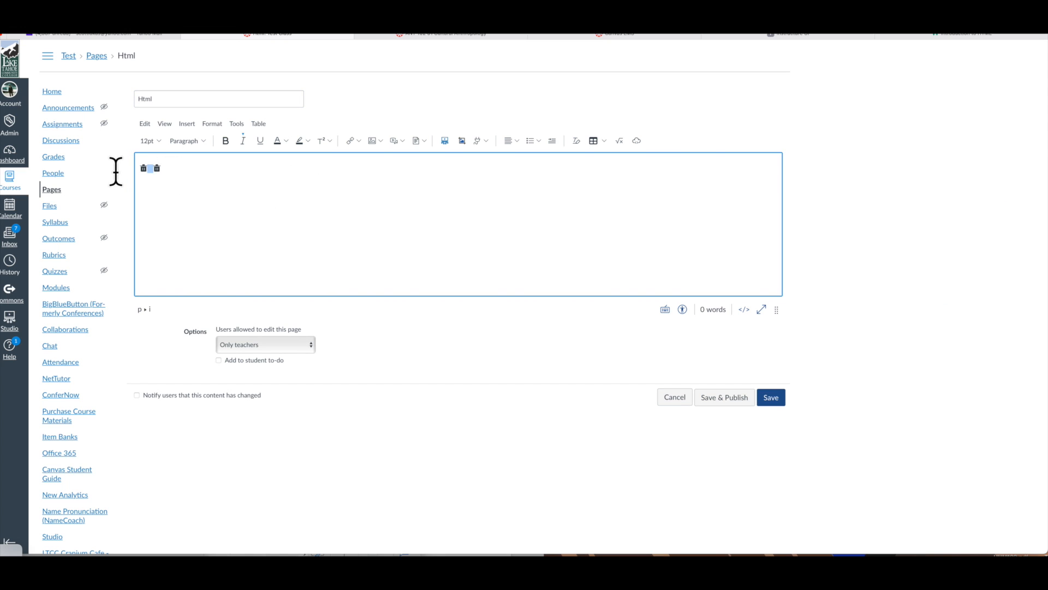
{"action": "key", "text": "BackSpace"}
{"action": "left_click", "coordinate": [743, 310]}
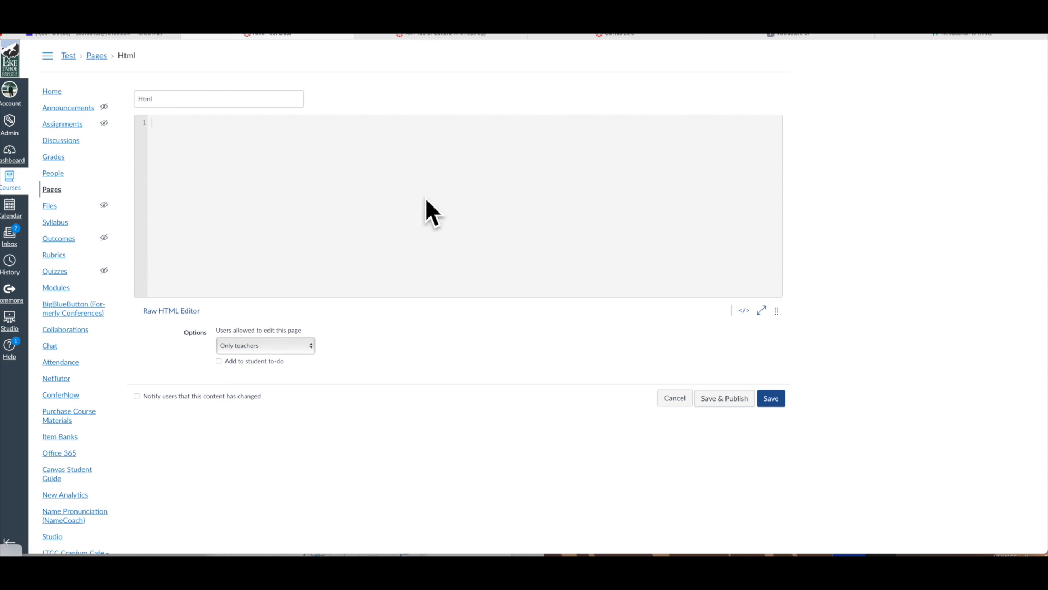
{"action": "left_click", "coordinate": [744, 310]}
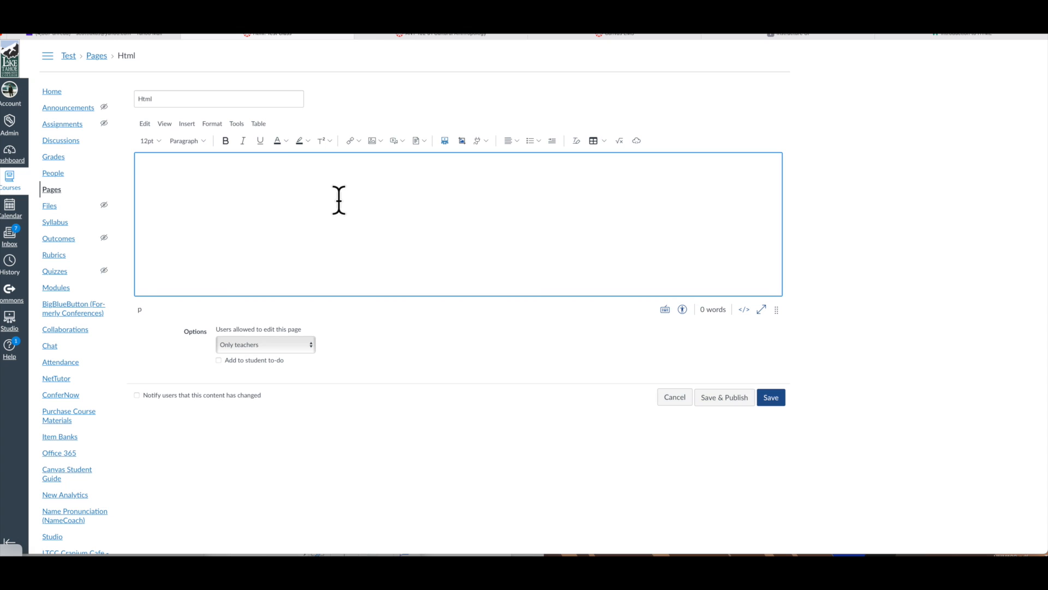
{"action": "left_click", "coordinate": [743, 309]}
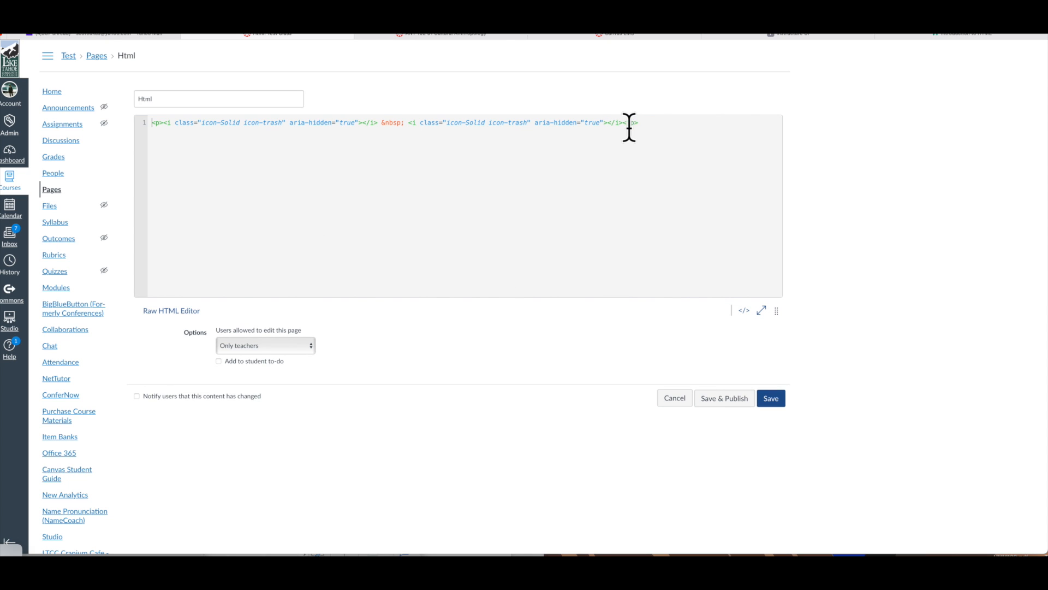
{"action": "left_click_drag", "start_coordinate": [647, 123], "coordinate": [73, 124]}
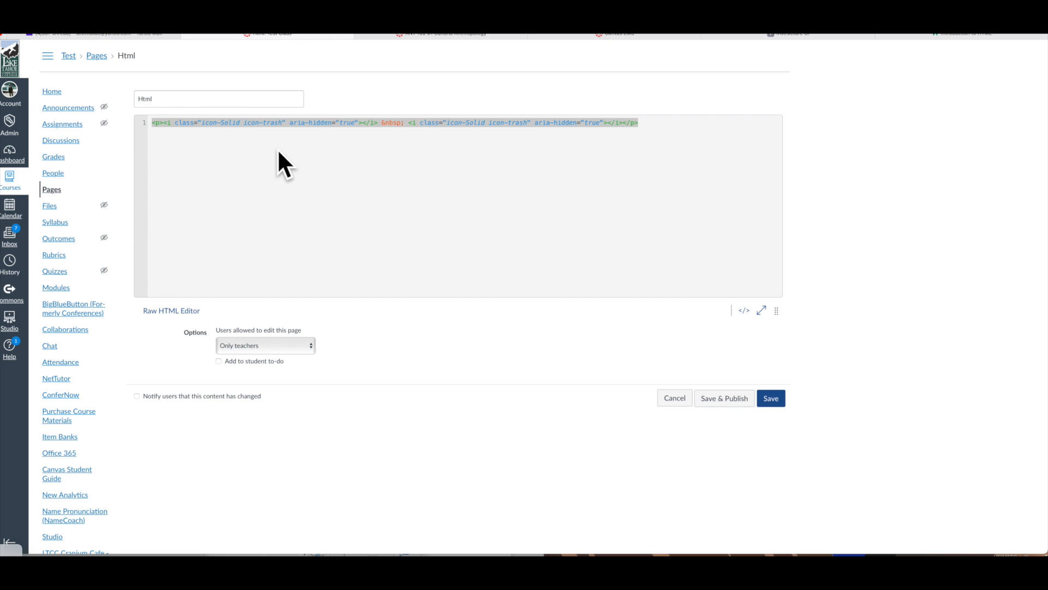
{"action": "key", "text": "BackSpace"}
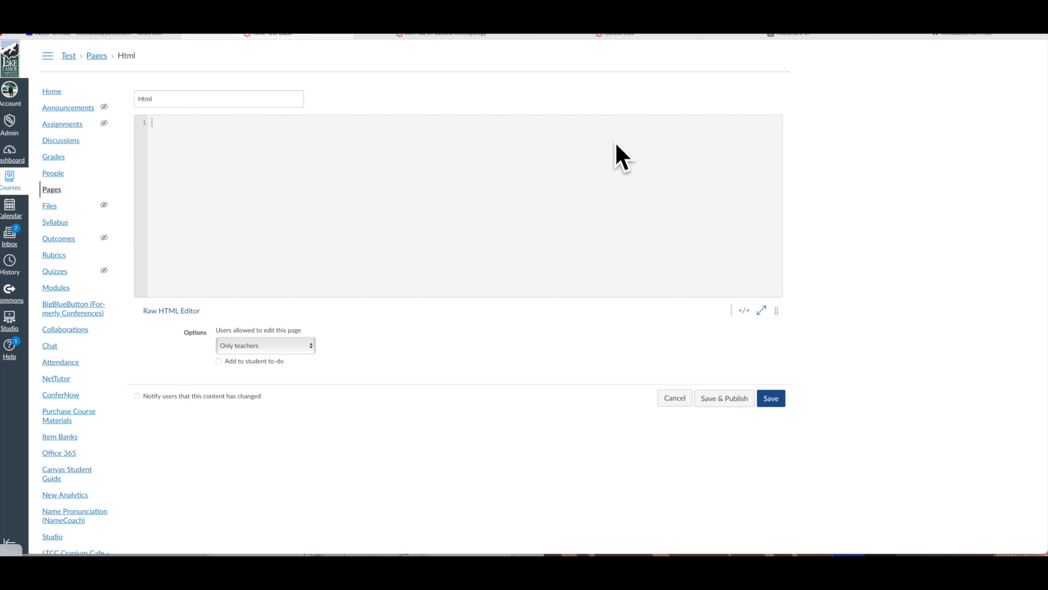
Step: Paste the copied Default table code into the page's raw HTML and save the page
{"action": "key", "text": "ctrl+v"}
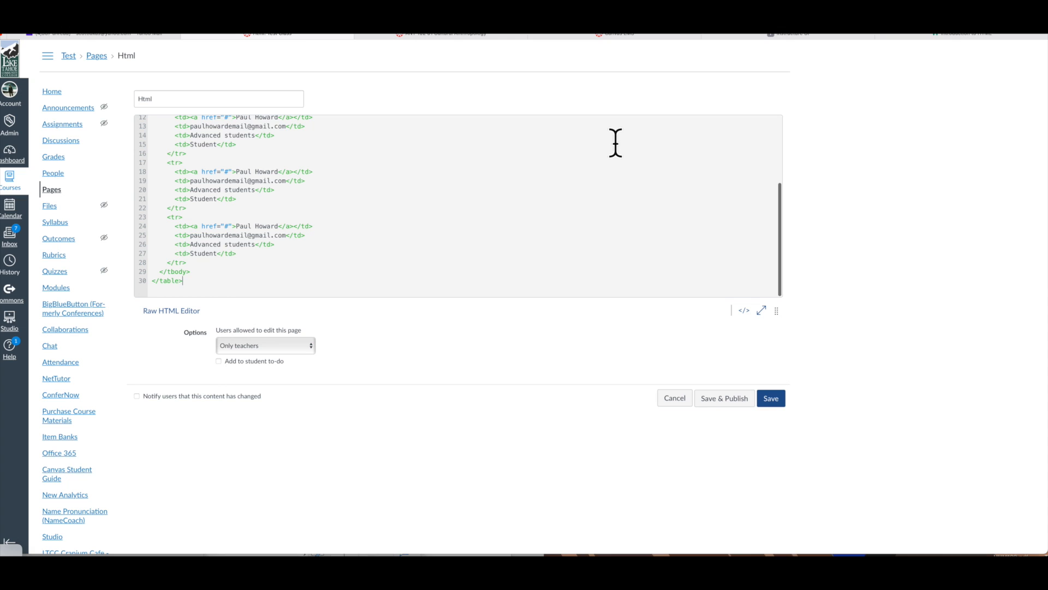
{"action": "left_click", "coordinate": [771, 398]}
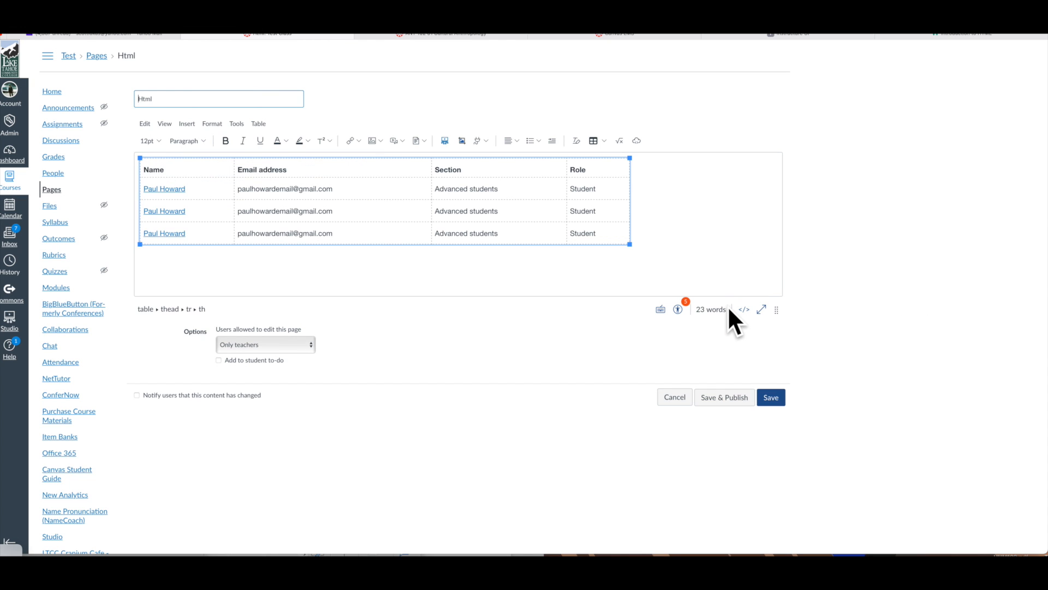
{"action": "left_click", "coordinate": [325, 188]}
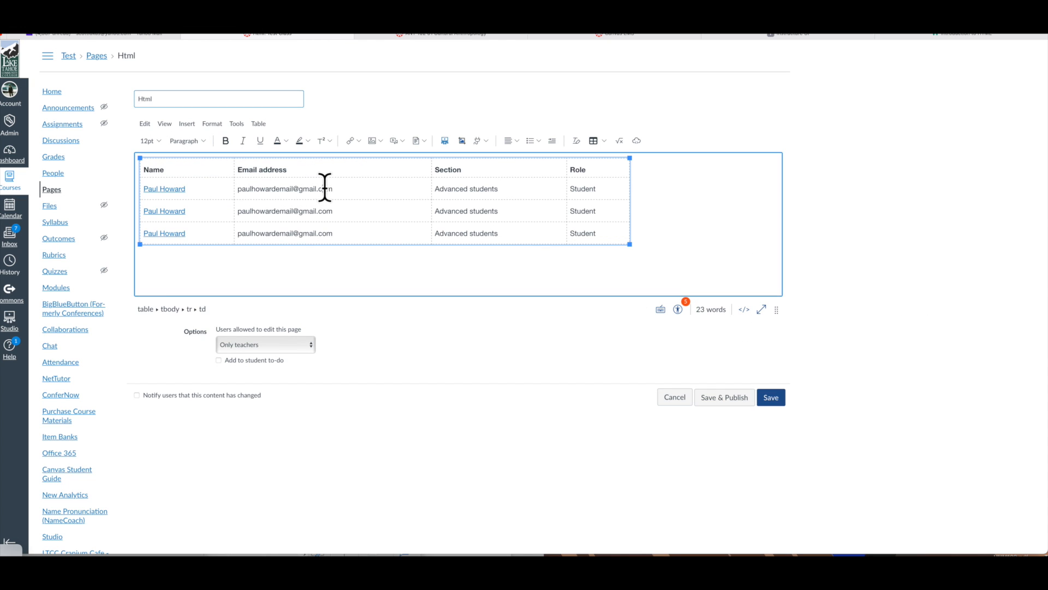
{"action": "left_click_drag", "start_coordinate": [342, 188], "coordinate": [401, 187]}
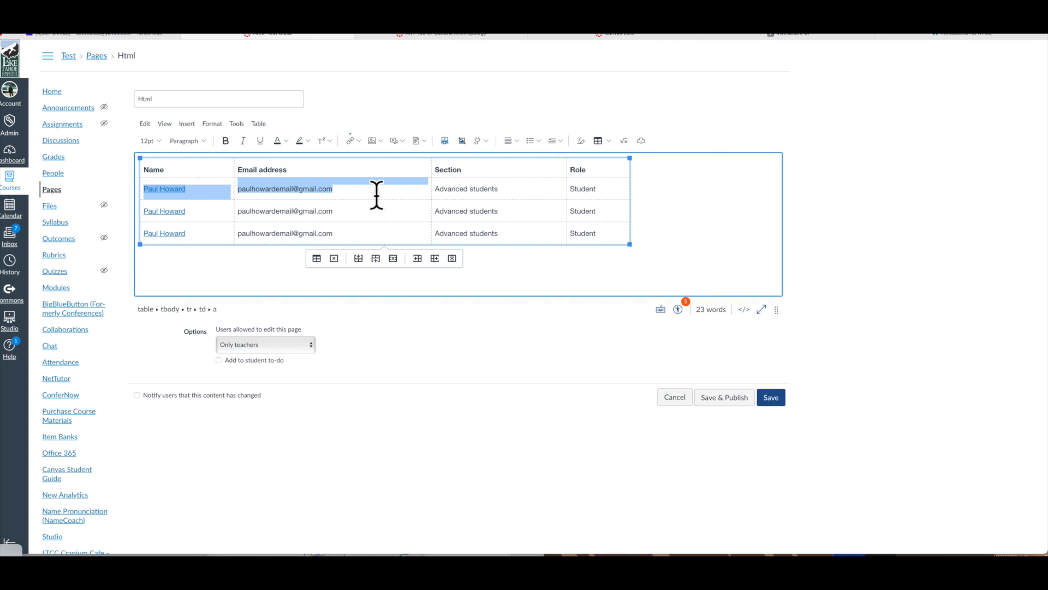
{"action": "left_click", "coordinate": [705, 189]}
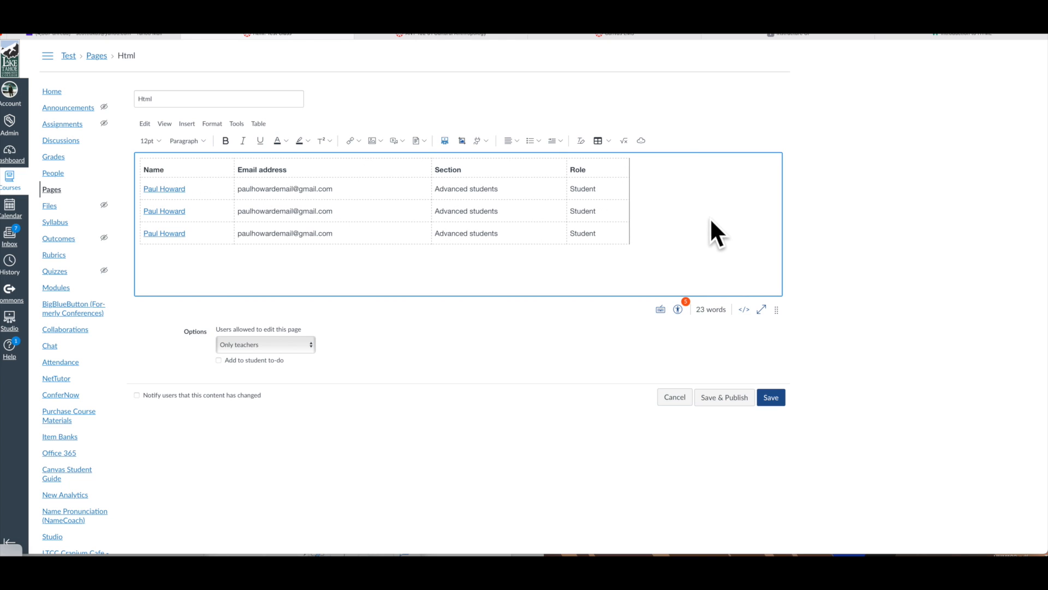
Step: Replace the email address in the table's first body row with "ffffff" in the raw HTML and save the page
{"action": "left_click", "coordinate": [745, 309]}
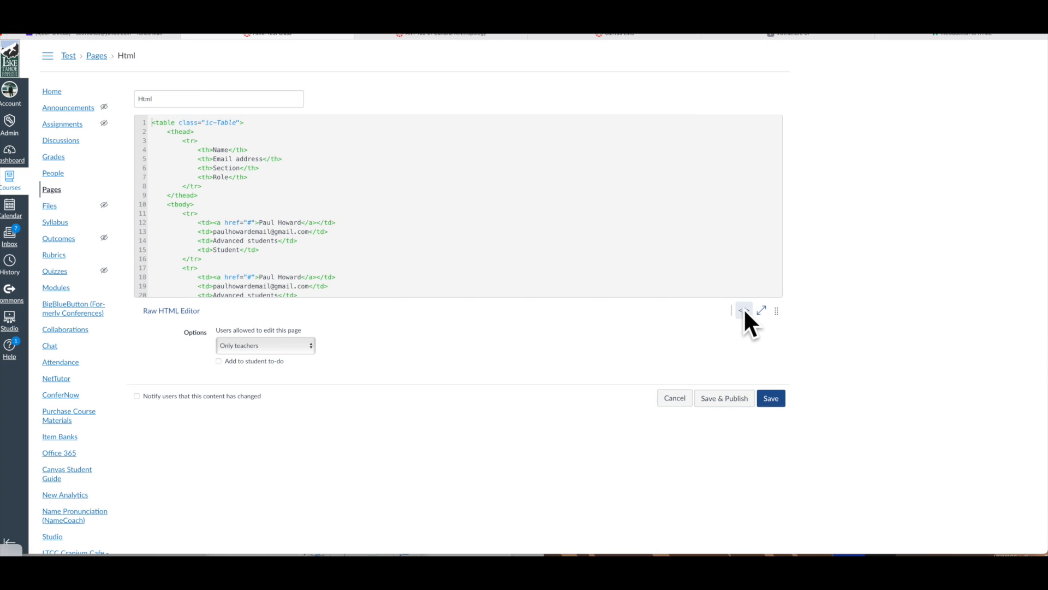
{"action": "left_click", "coordinate": [343, 209]}
{"action": "scroll", "coordinate": [342, 208], "scroll_direction": "down", "scroll_amount": 1}
{"action": "scroll", "coordinate": [338, 211], "scroll_direction": "down", "scroll_amount": 1}
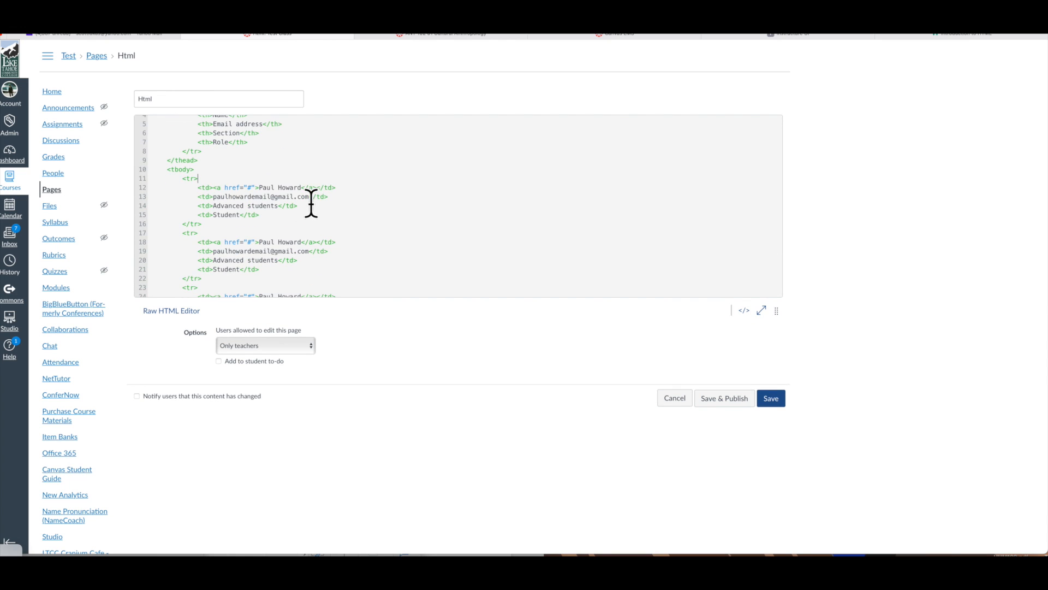
{"action": "left_click_drag", "start_coordinate": [310, 197], "coordinate": [212, 200]}
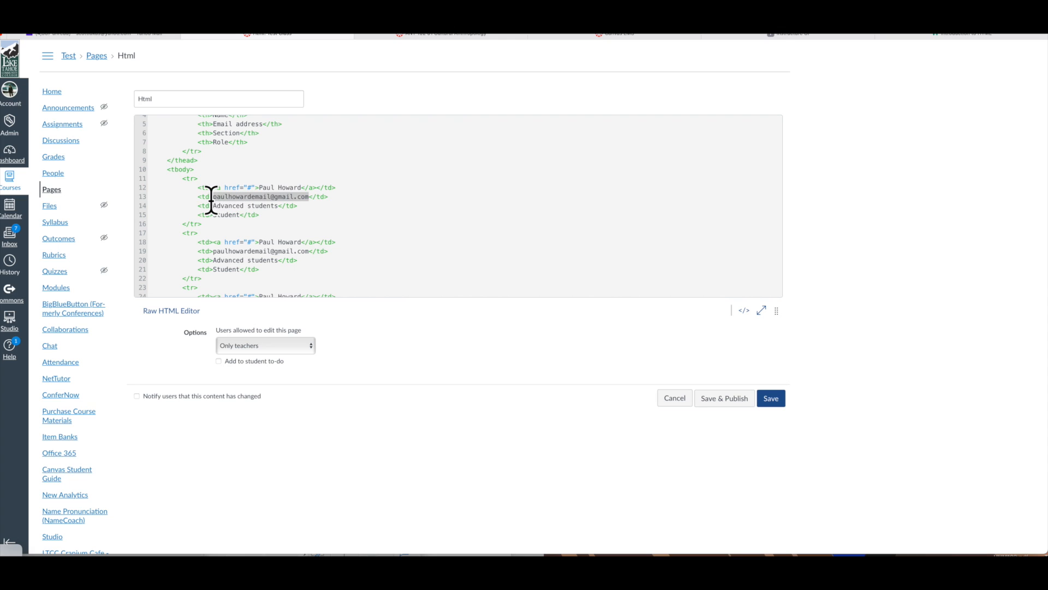
{"action": "left_click", "coordinate": [339, 211]}
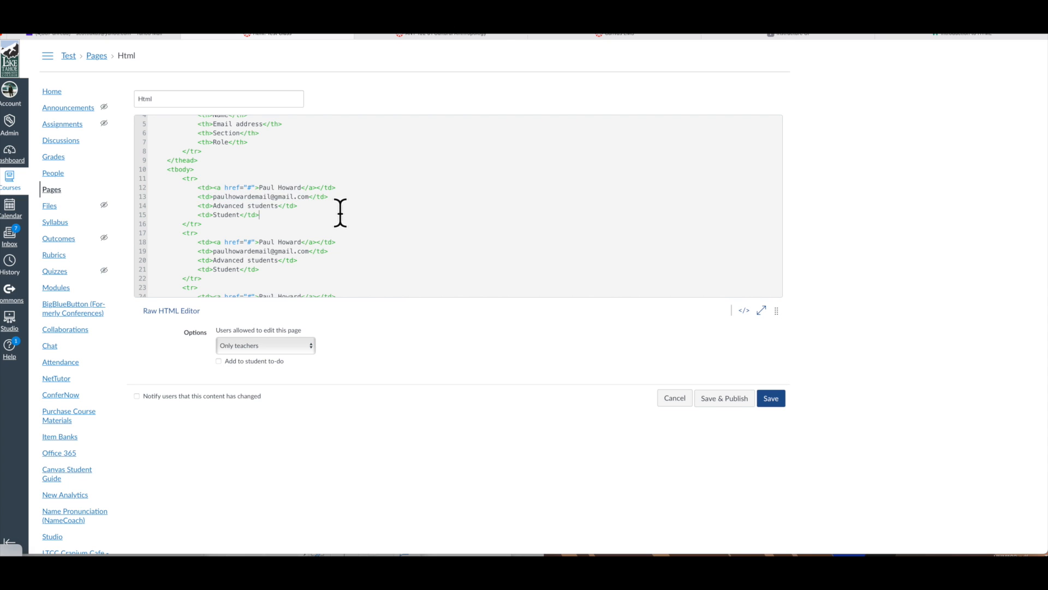
{"action": "left_click_drag", "start_coordinate": [310, 200], "coordinate": [211, 200]}
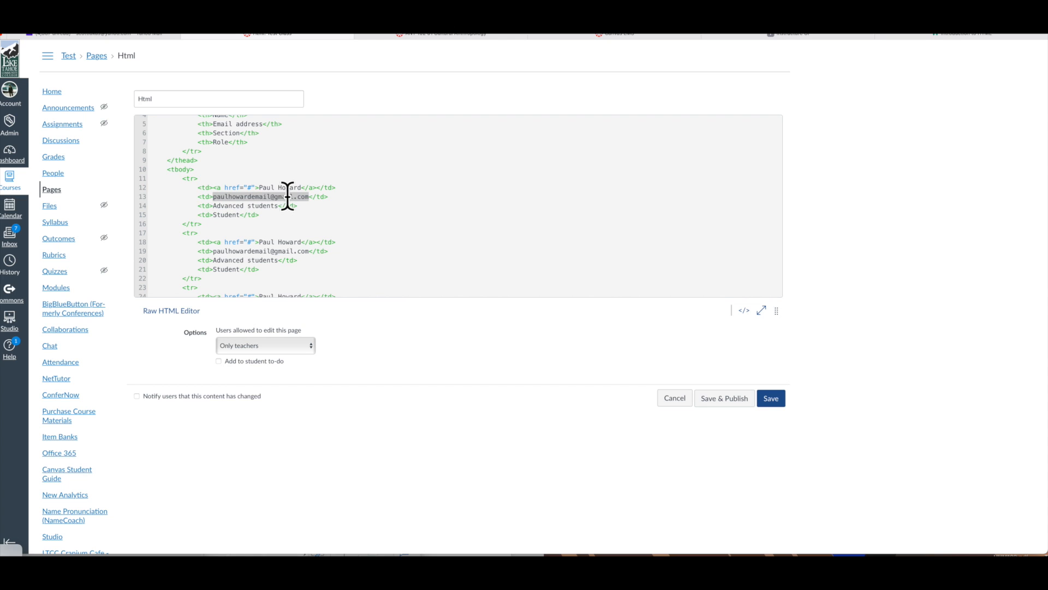
{"action": "scroll", "coordinate": [363, 236], "scroll_direction": "down", "scroll_amount": 2}
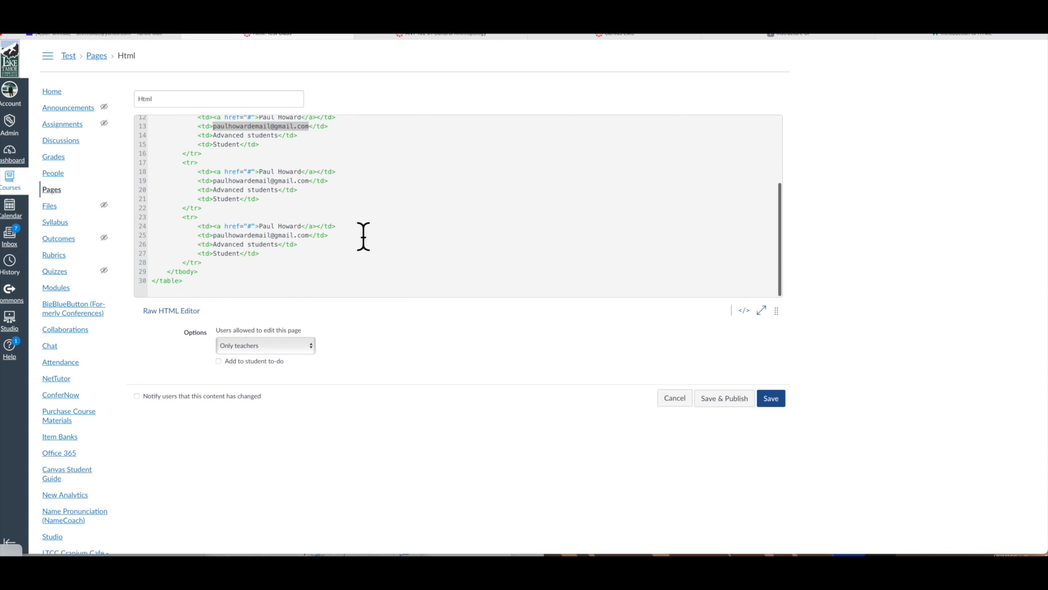
{"action": "scroll", "coordinate": [363, 236], "scroll_direction": "up", "scroll_amount": 3}
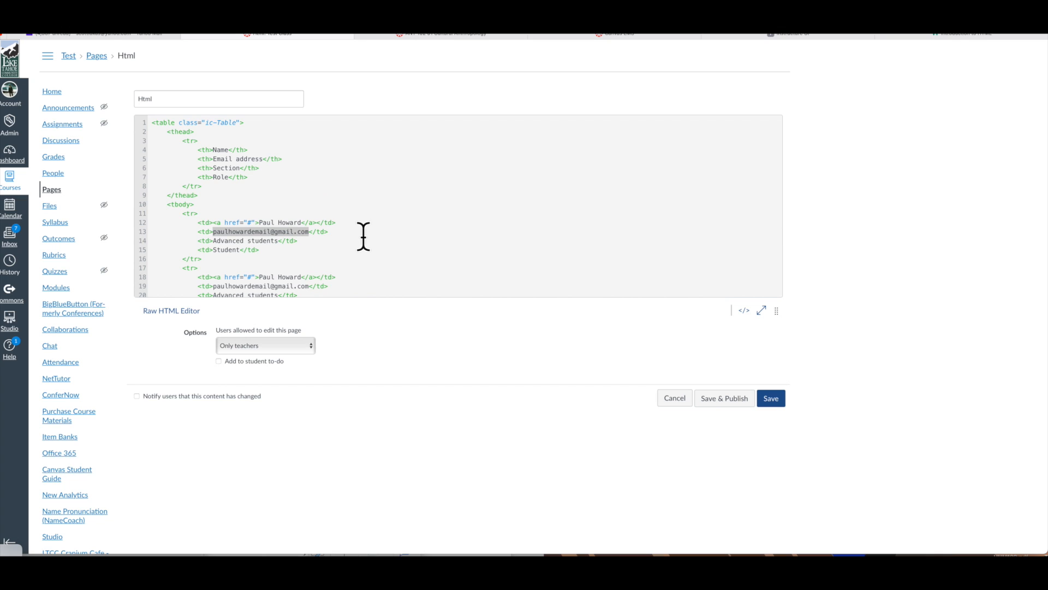
{"action": "type", "text": "ffffff"}
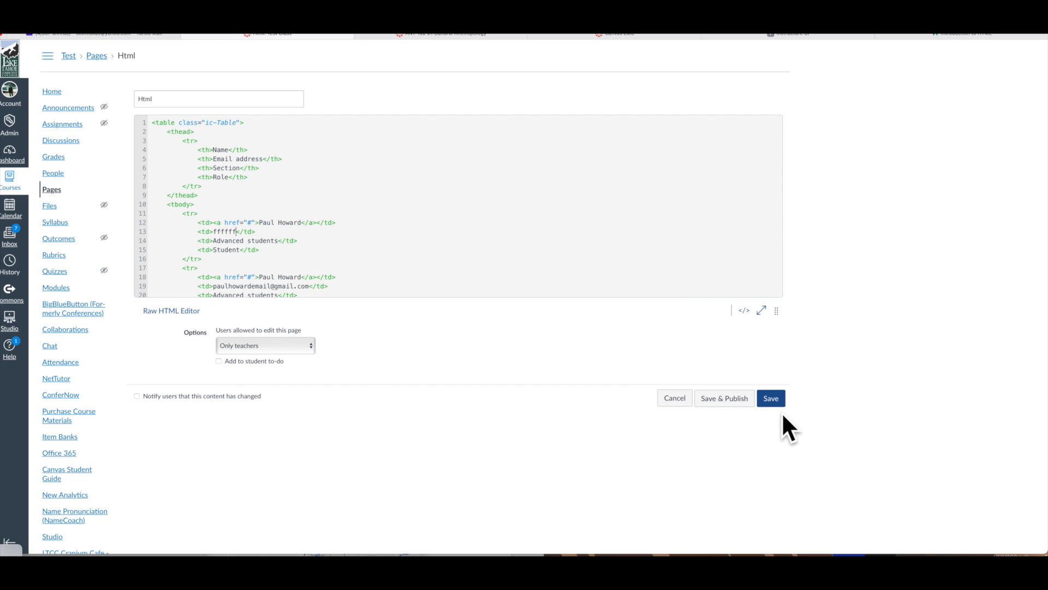
{"action": "left_click", "coordinate": [770, 398]}
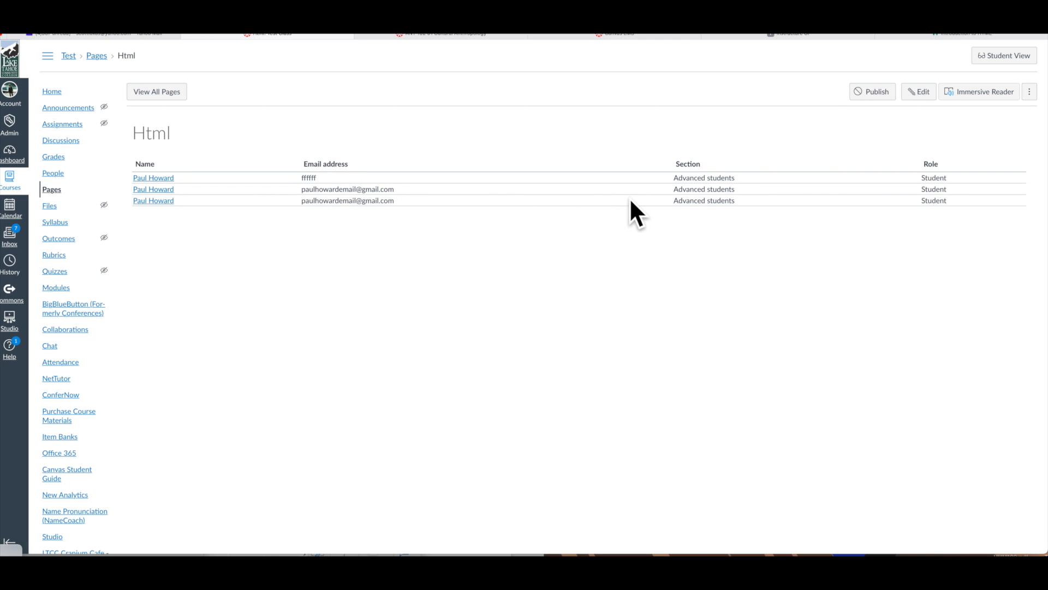
Step: Reopen the Html page's raw HTML for editing and examine the table's header cells and body row code
{"action": "left_click", "coordinate": [919, 91]}
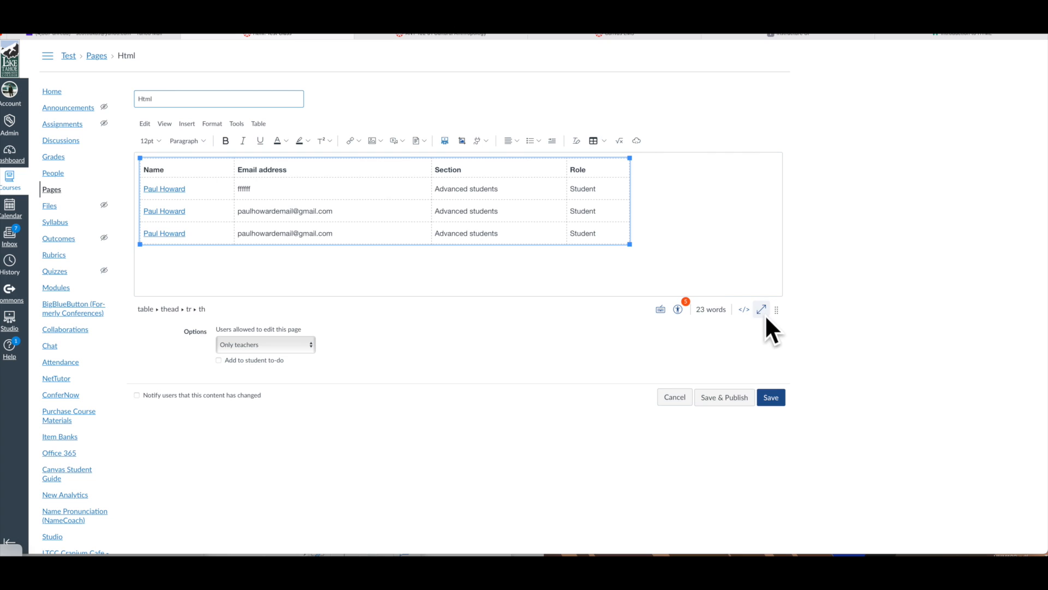
{"action": "left_click", "coordinate": [744, 309]}
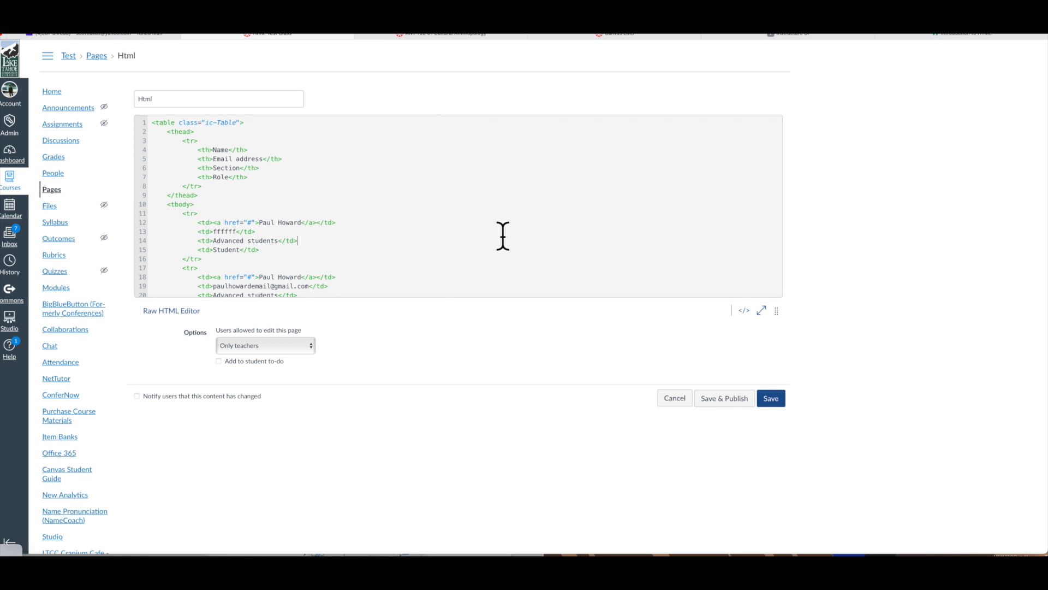
{"action": "scroll", "coordinate": [330, 188], "scroll_direction": "down", "scroll_amount": 5}
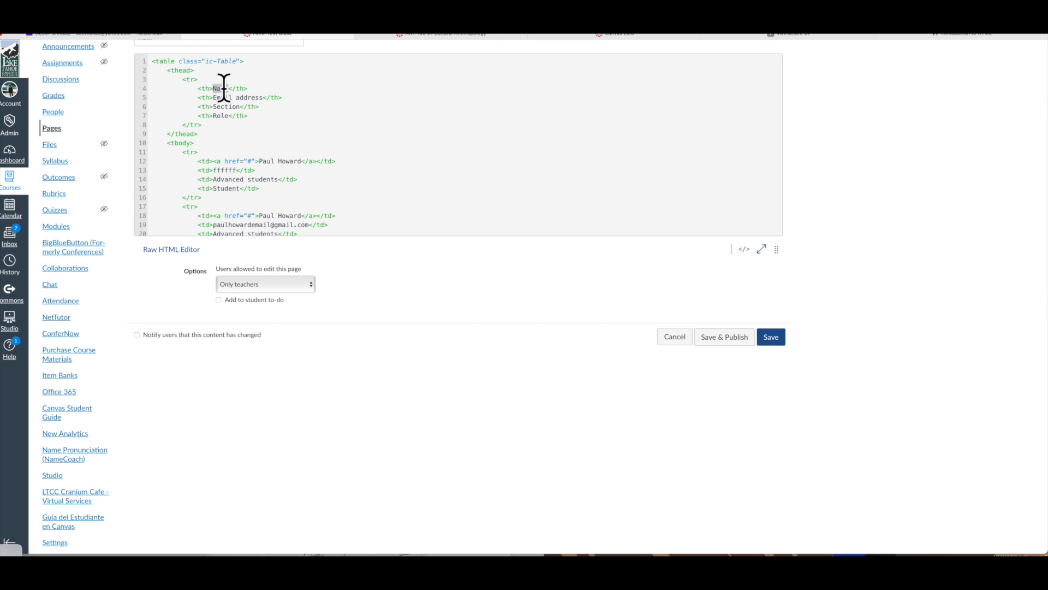
{"action": "left_click", "coordinate": [418, 119]}
{"action": "scroll", "coordinate": [410, 132], "scroll_direction": "up", "scroll_amount": 1}
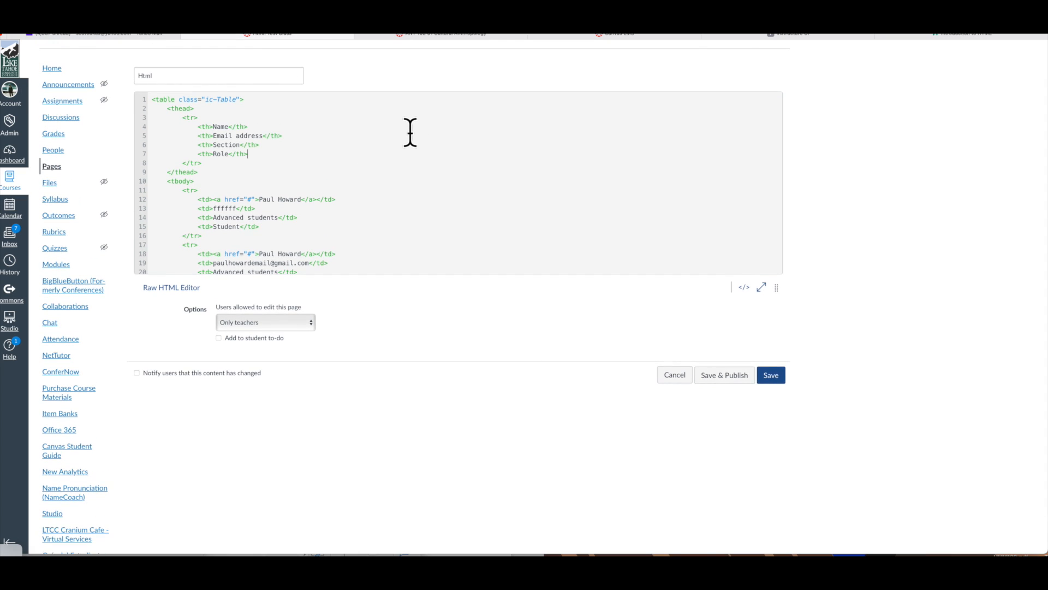
{"action": "scroll", "coordinate": [391, 173], "scroll_direction": "down", "scroll_amount": 4}
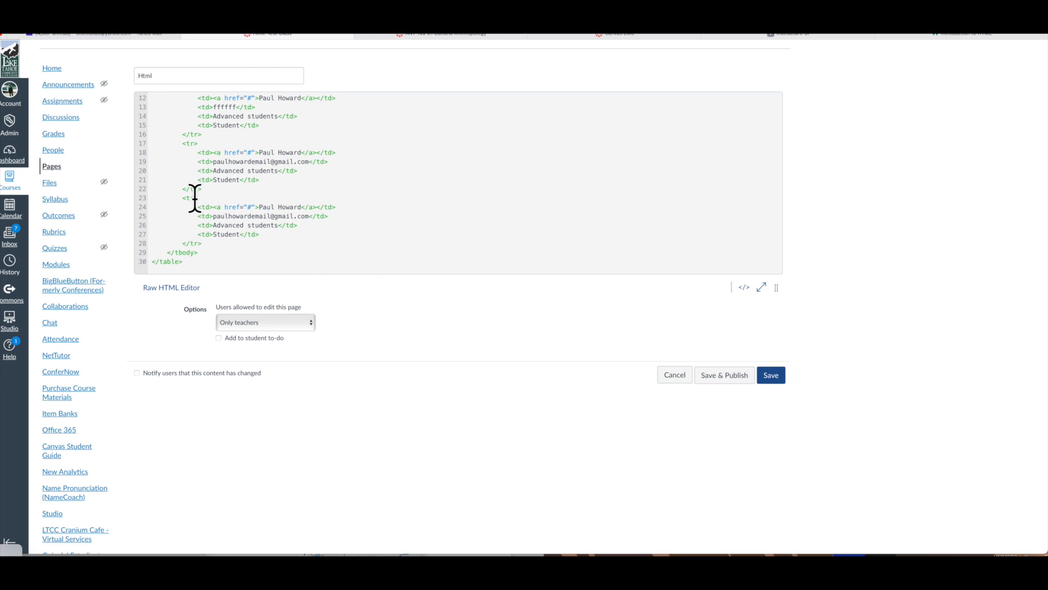
{"action": "scroll", "coordinate": [194, 199], "scroll_direction": "up", "scroll_amount": 4}
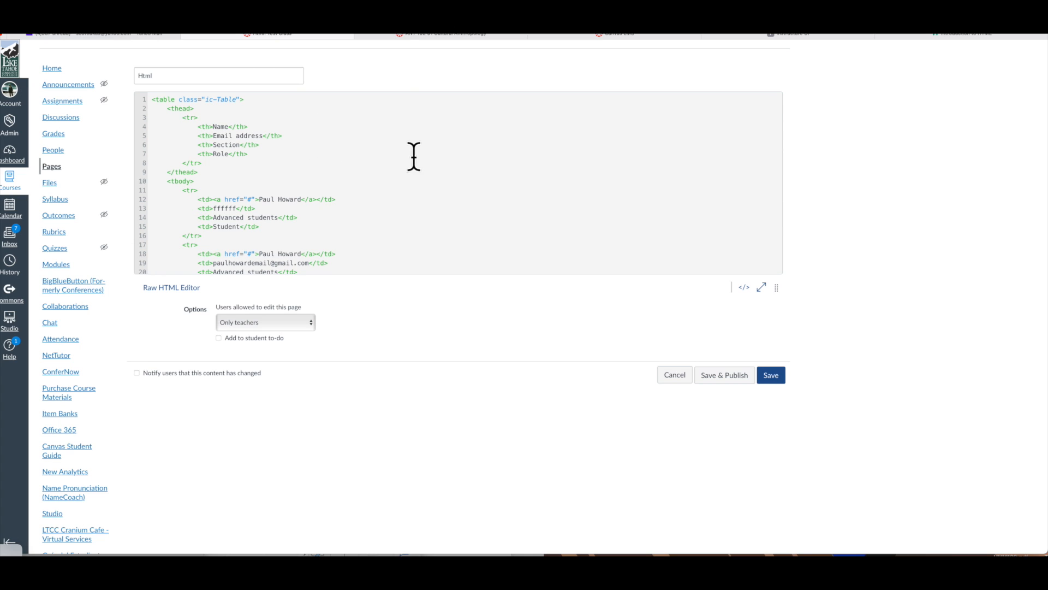
{"action": "scroll", "coordinate": [435, 178], "scroll_direction": "up", "scroll_amount": 1}
{"action": "left_click", "coordinate": [436, 178]}
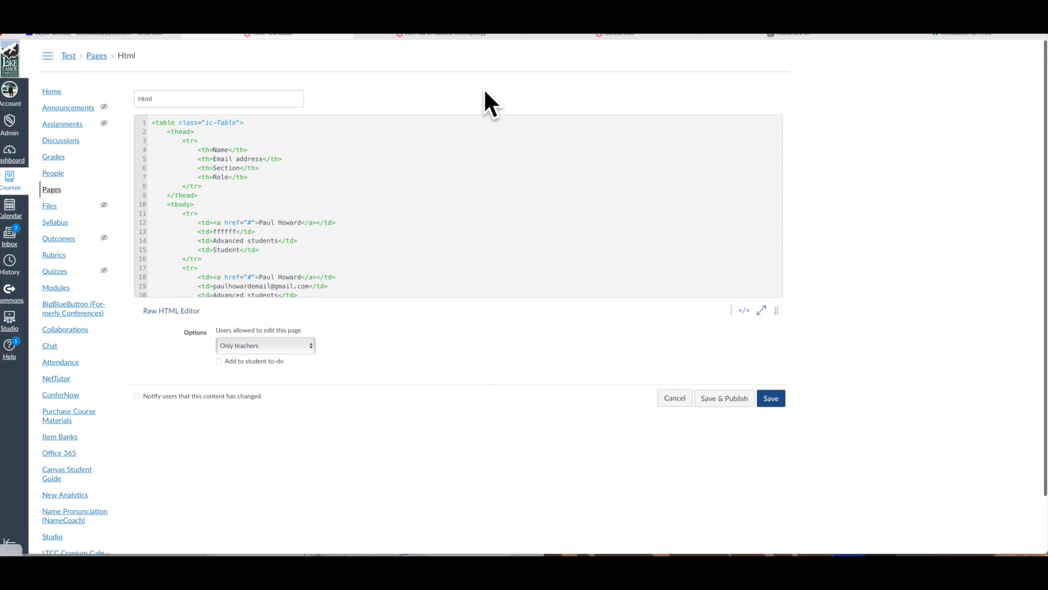
Step: Switch to the Canvas style guide and copy the complete ul code of the Unordered Lists example
{"action": "left_click", "coordinate": [640, 35]}
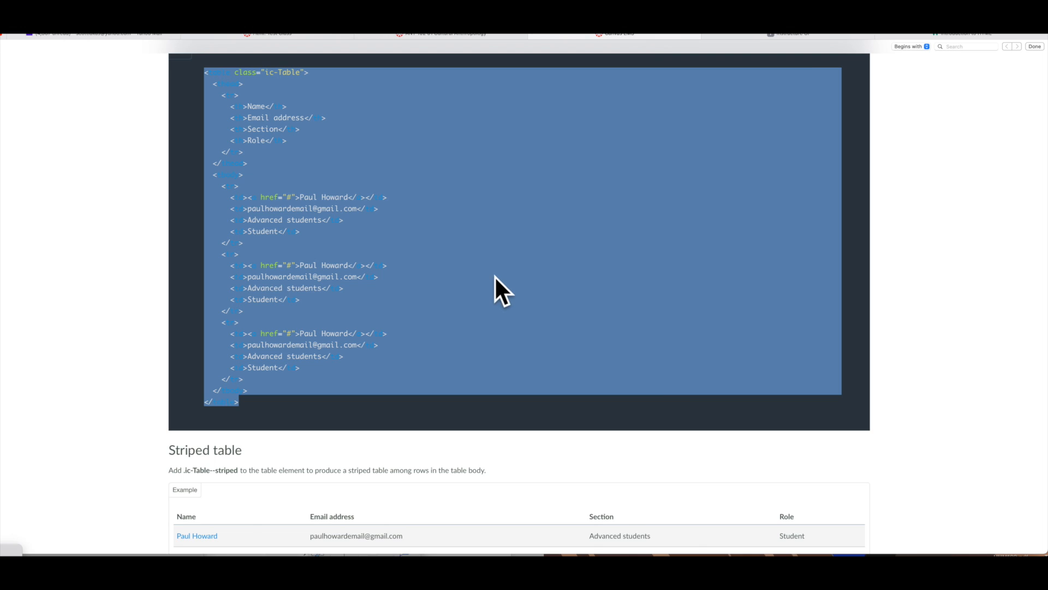
{"action": "scroll", "coordinate": [495, 276], "scroll_direction": "down", "scroll_amount": 20}
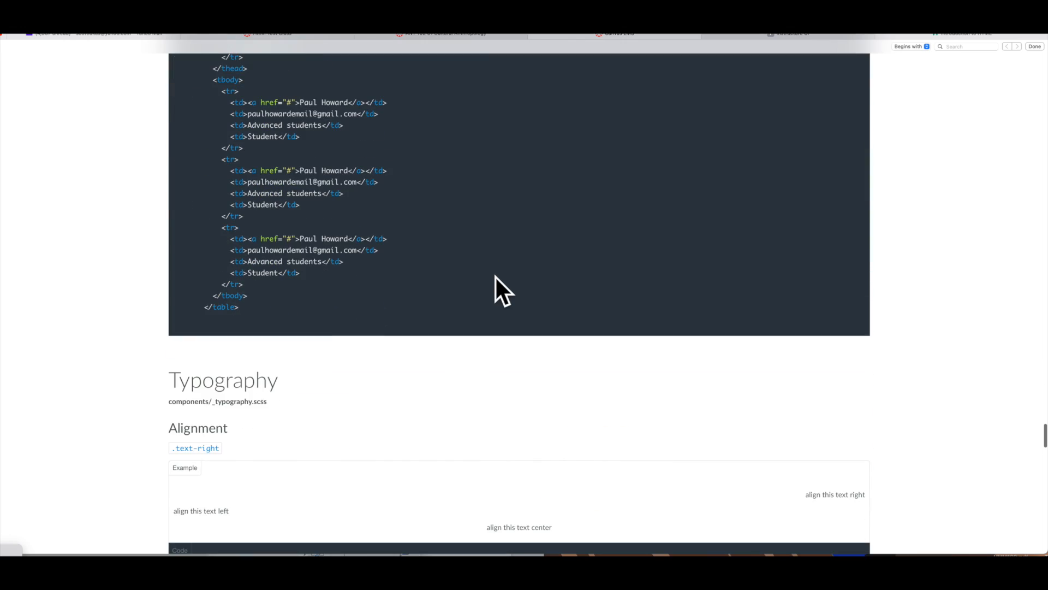
{"action": "scroll", "coordinate": [495, 276], "scroll_direction": "up", "scroll_amount": 2}
{"action": "scroll", "coordinate": [482, 350], "scroll_direction": "down", "scroll_amount": 10}
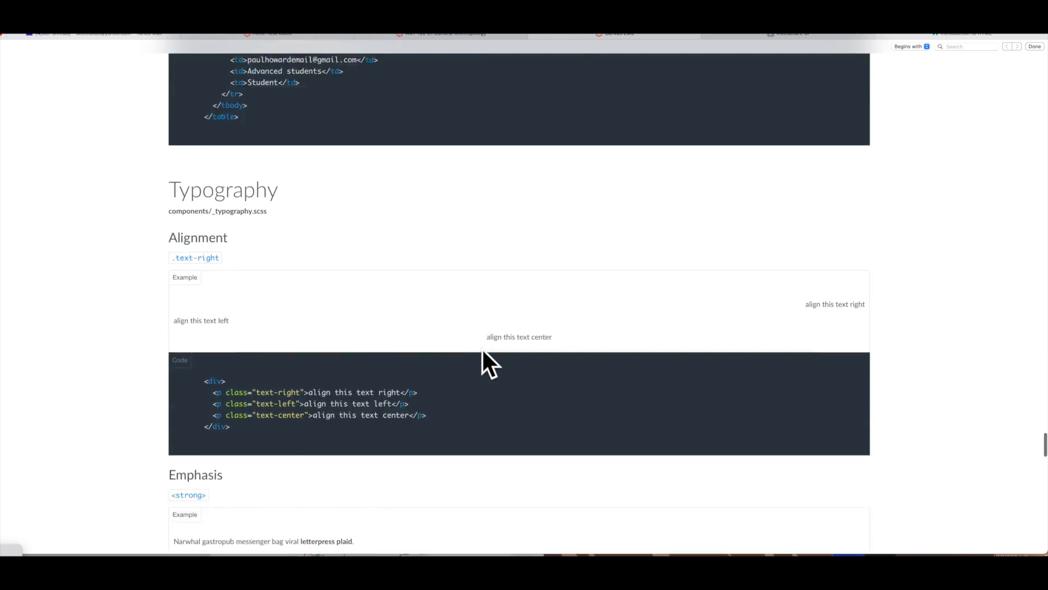
{"action": "scroll", "coordinate": [483, 352], "scroll_direction": "up", "scroll_amount": 12}
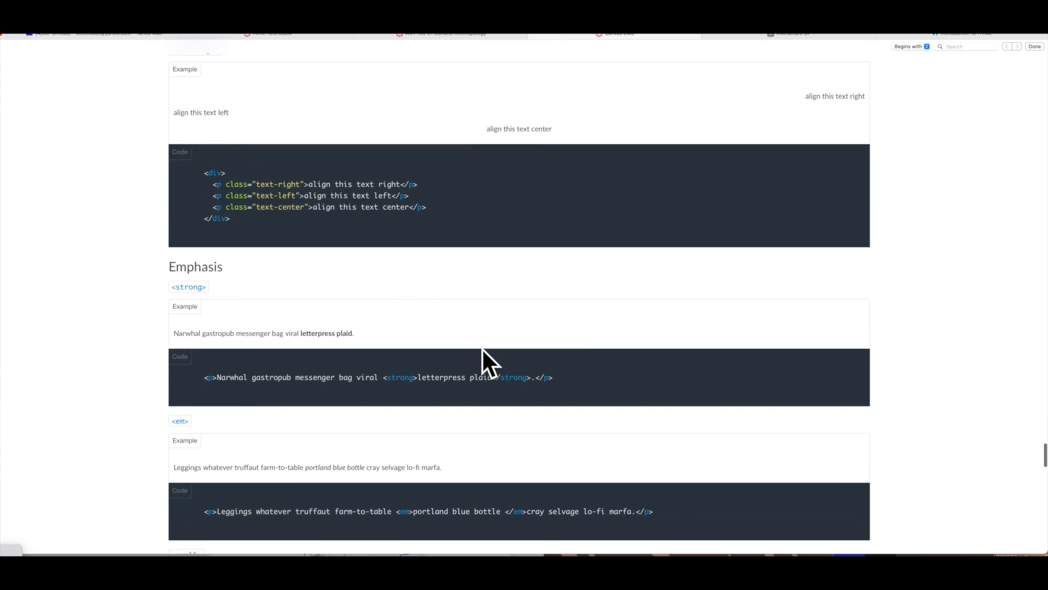
{"action": "scroll", "coordinate": [483, 352], "scroll_direction": "down", "scroll_amount": 15}
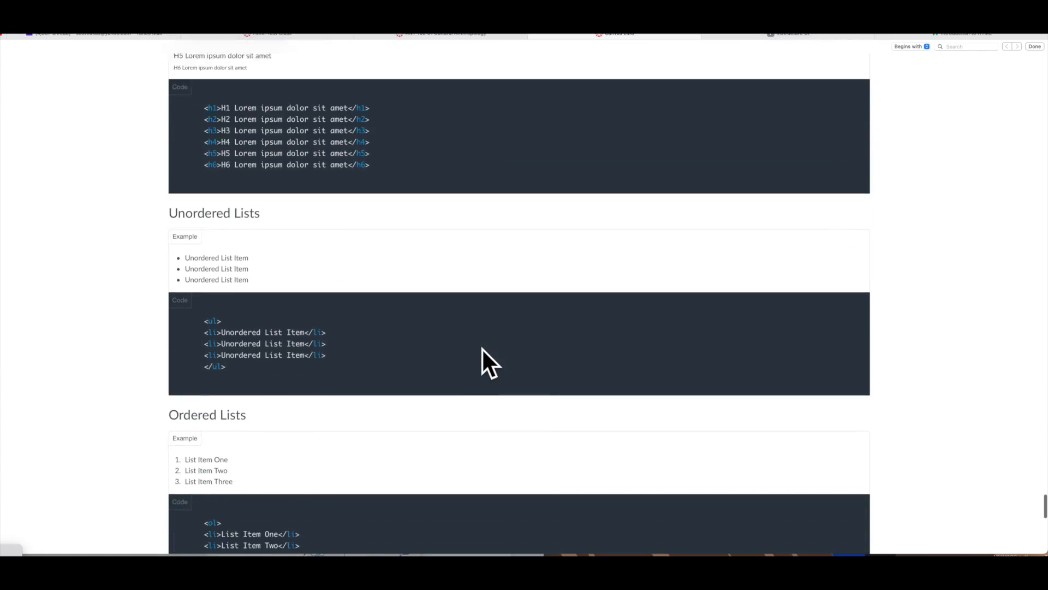
{"action": "scroll", "coordinate": [482, 352], "scroll_direction": "up", "scroll_amount": 2}
{"action": "scroll", "coordinate": [483, 349], "scroll_direction": "up", "scroll_amount": 2}
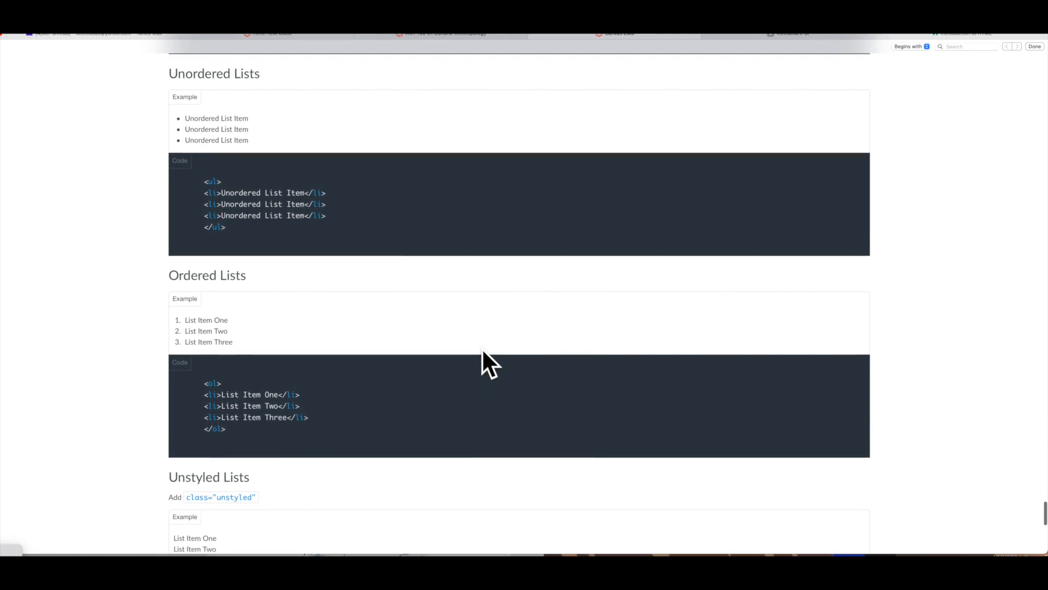
{"action": "left_click_drag", "start_coordinate": [242, 237], "coordinate": [191, 179]}
{"action": "key", "text": "super+c"}
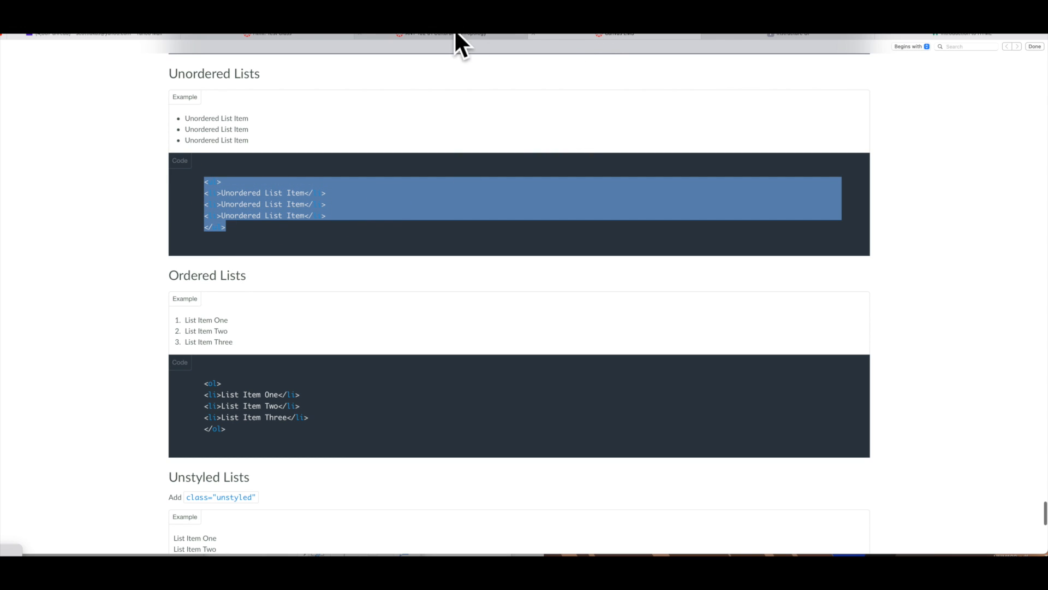
Step: Replace all the table code in the Html page's raw HTML with the copied unordered list code and save the page
{"action": "left_click", "coordinate": [267, 34]}
{"action": "key", "text": "ctrl+a"}
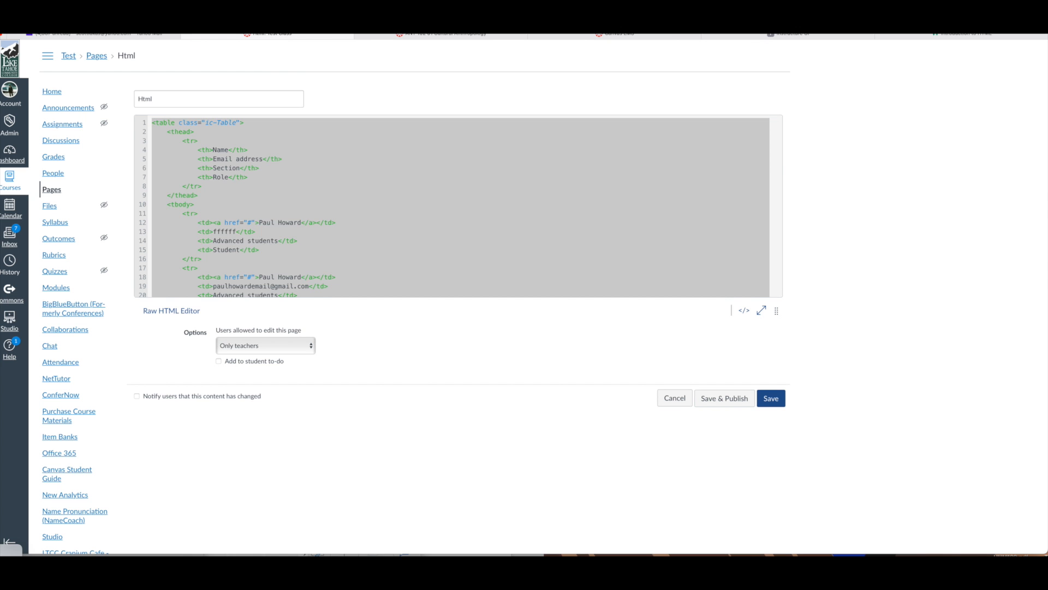
{"action": "key", "text": "BackSpace"}
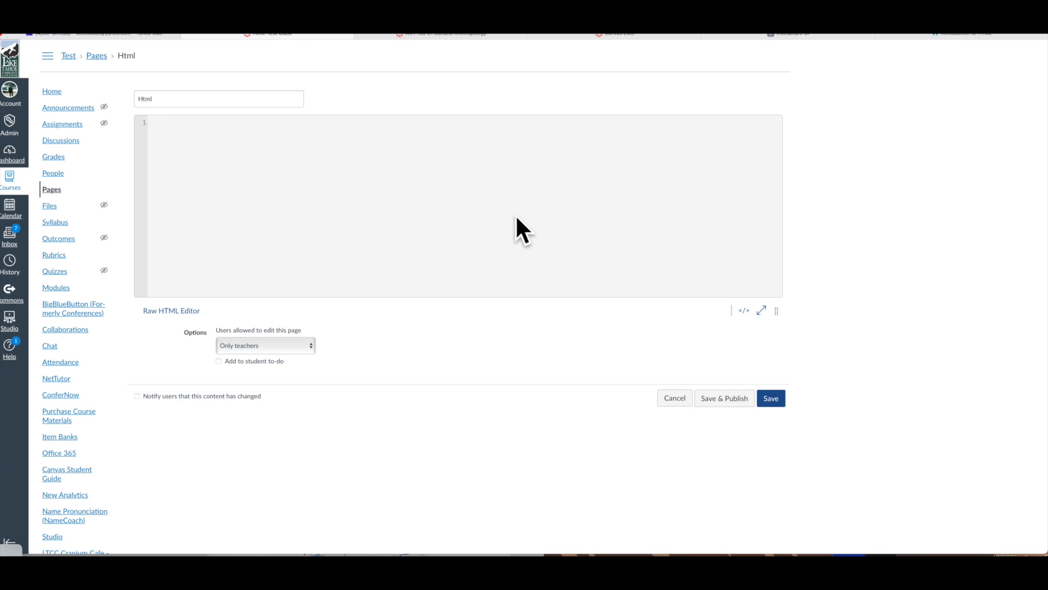
{"action": "key", "text": "super+v"}
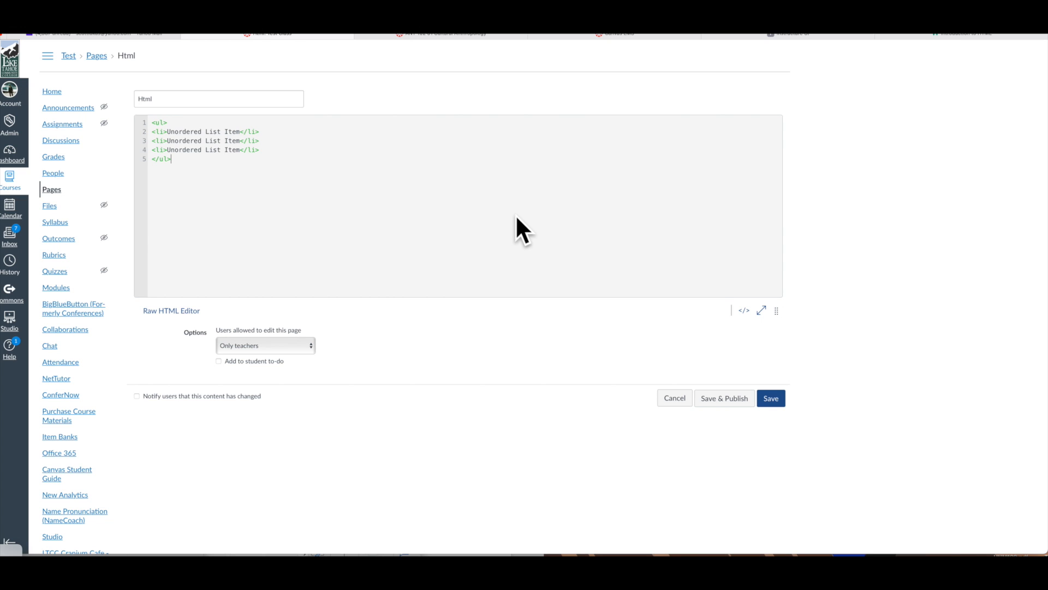
{"action": "left_click", "coordinate": [778, 395]}
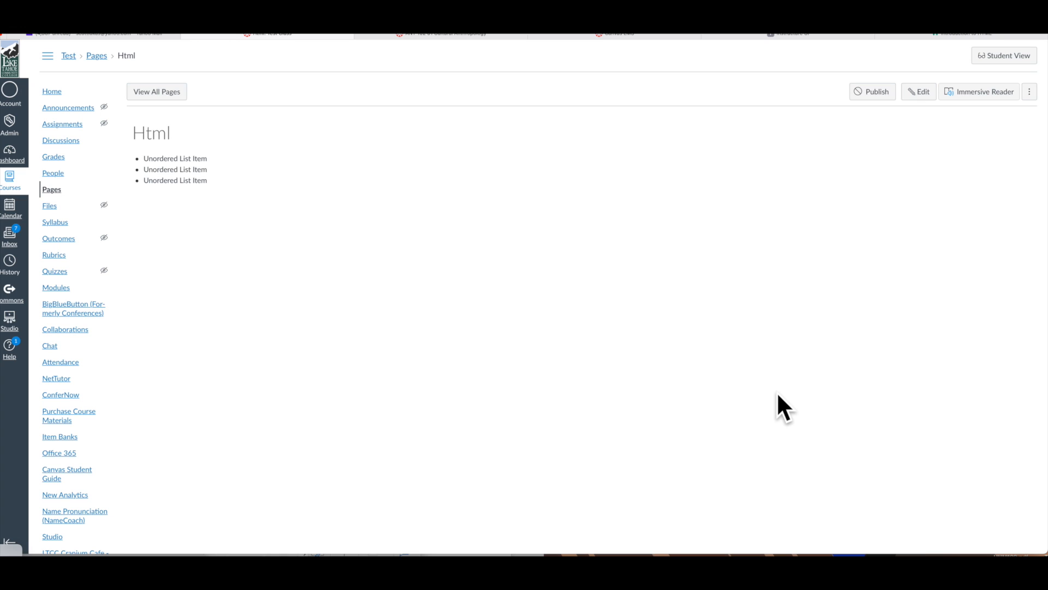
Step: Reopen the page for editing, replace the word "Unordered" in the first list item with "Test", and save
{"action": "left_click", "coordinate": [919, 92]}
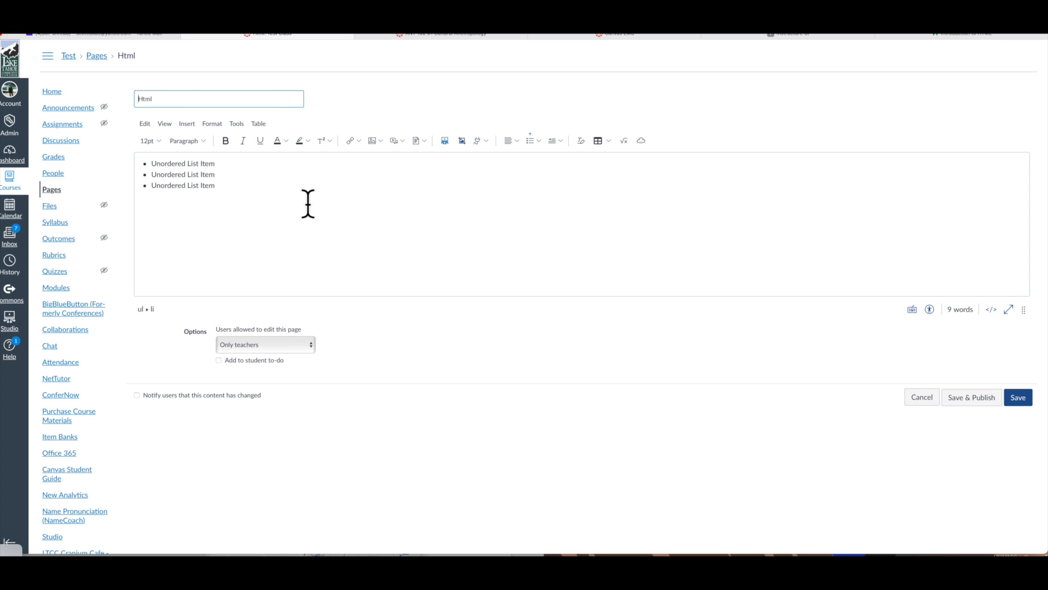
{"action": "double_click", "coordinate": [175, 164]}
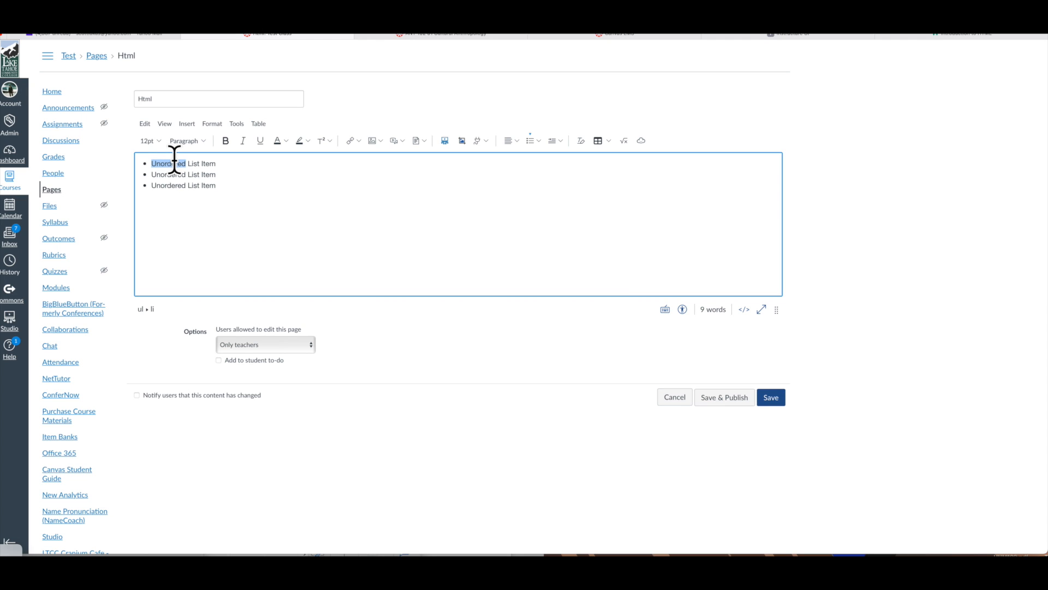
{"action": "type", "text": "Test"}
{"action": "left_click", "coordinate": [779, 394]}
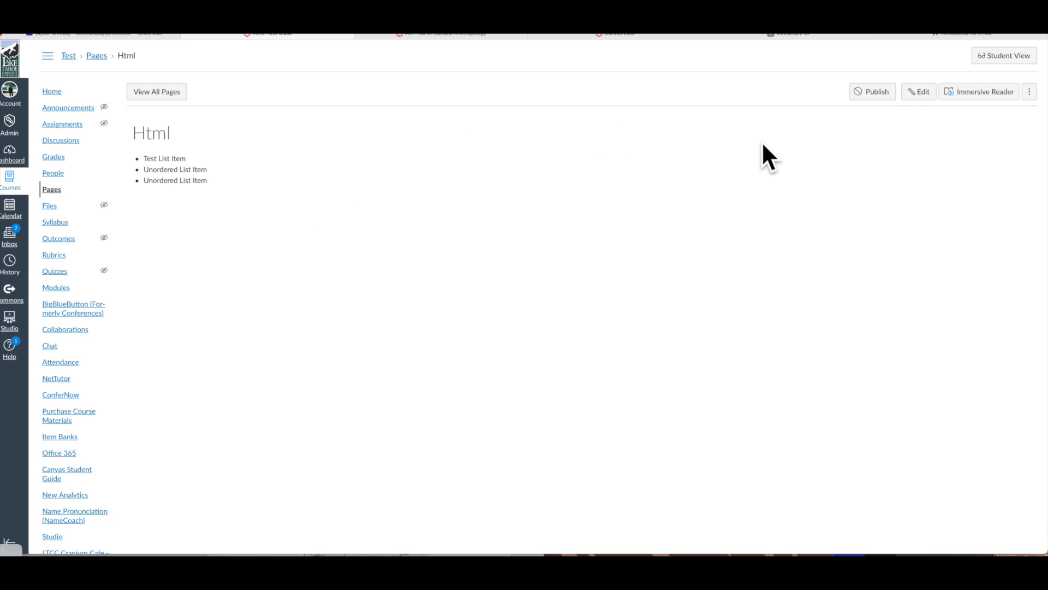
Step: Reopen the page for editing and delete the whole bulleted list from its content
{"action": "left_click", "coordinate": [914, 91]}
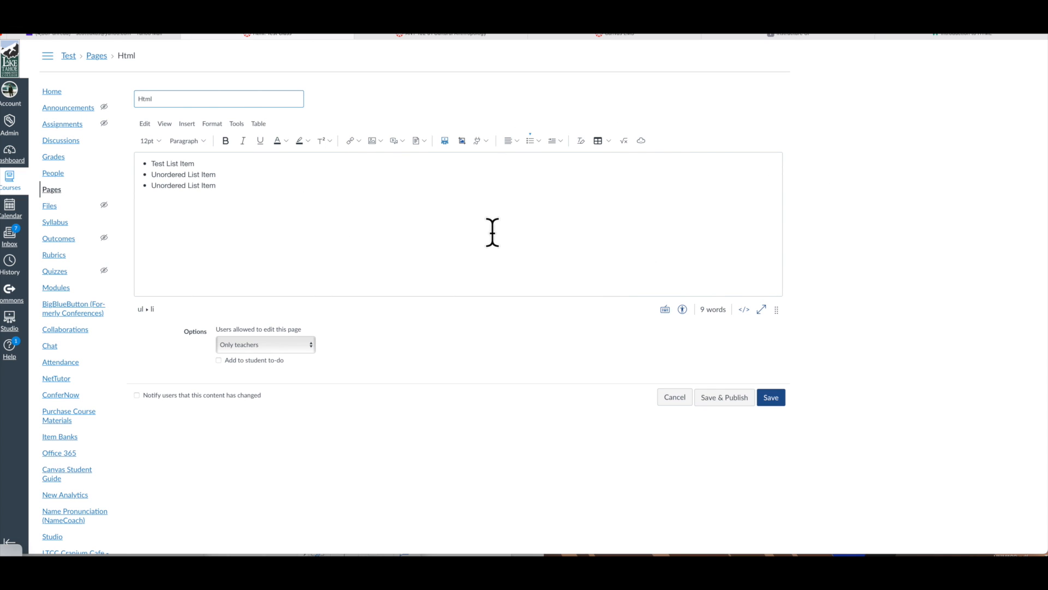
{"action": "left_click_drag", "start_coordinate": [293, 206], "coordinate": [110, 145]}
{"action": "key", "text": "BackSpace"}
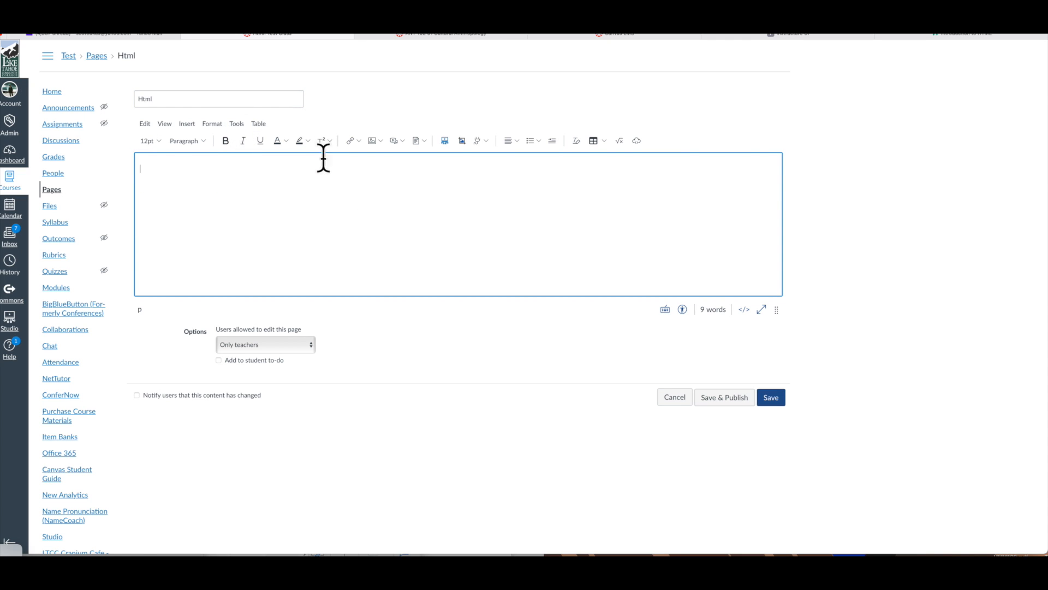
Step: Create a circle-bulleted list in the empty page content with items "tes" and "ssds", followed by two paragraphs containing "s"
{"action": "left_click", "coordinate": [540, 142]}
{"action": "left_click", "coordinate": [550, 159]}
{"action": "type", "text": "tes"}
{"action": "key", "text": "Return"}
{"action": "type", "text": "ssds"}
{"action": "key", "text": "Return"}
{"action": "key", "text": "Return"}
{"action": "type", "text": "s"}
{"action": "left_click_drag", "start_coordinate": [180, 189], "coordinate": [137, 161]}
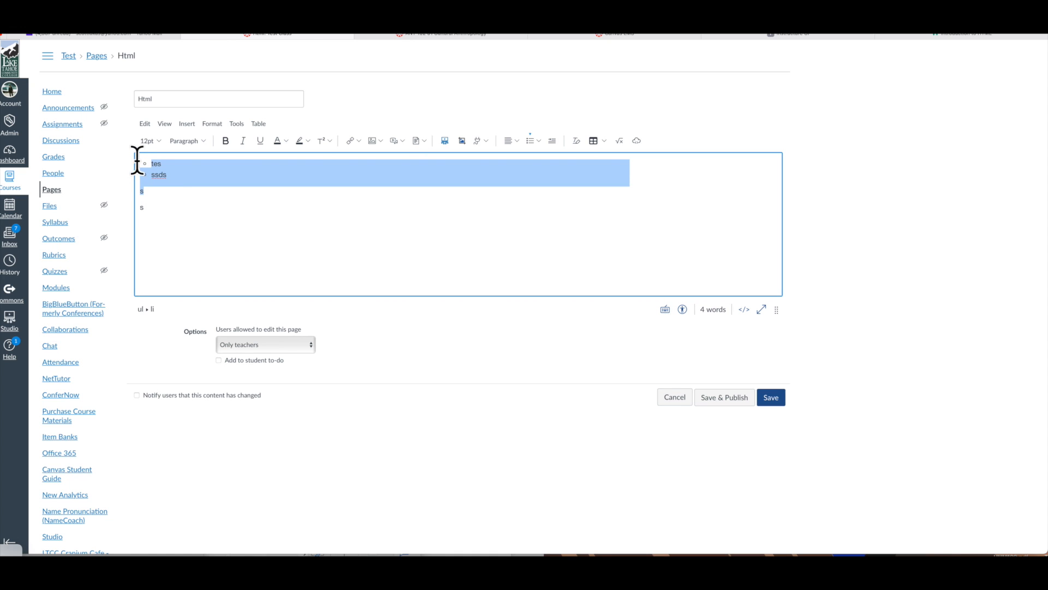
{"action": "left_click", "coordinate": [426, 227]}
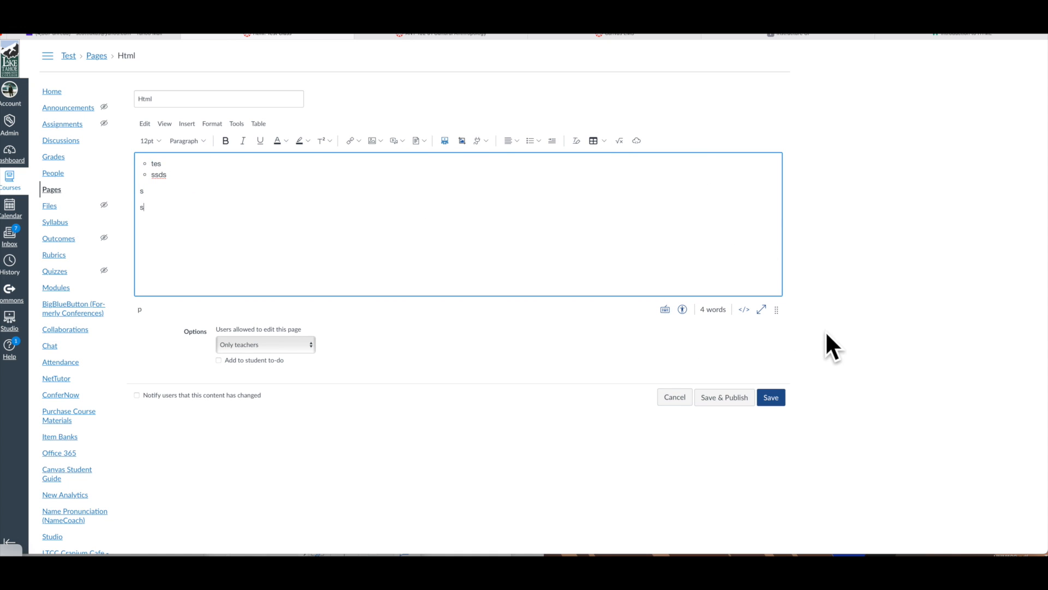
Step: Show the page's raw HTML, highlight the complete ul code, and save the page
{"action": "left_click", "coordinate": [744, 310]}
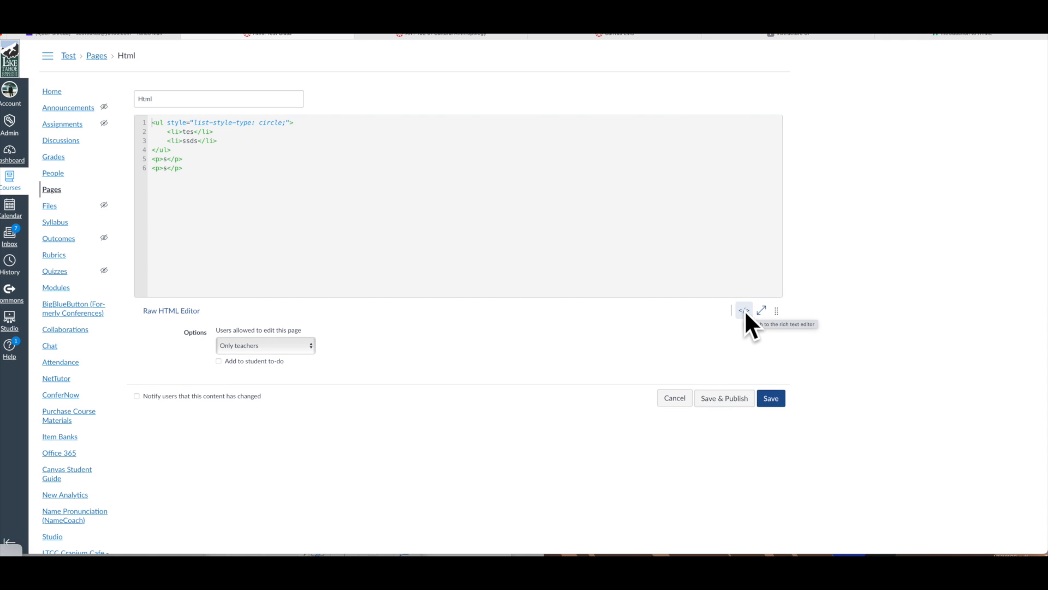
{"action": "left_click", "coordinate": [300, 152]}
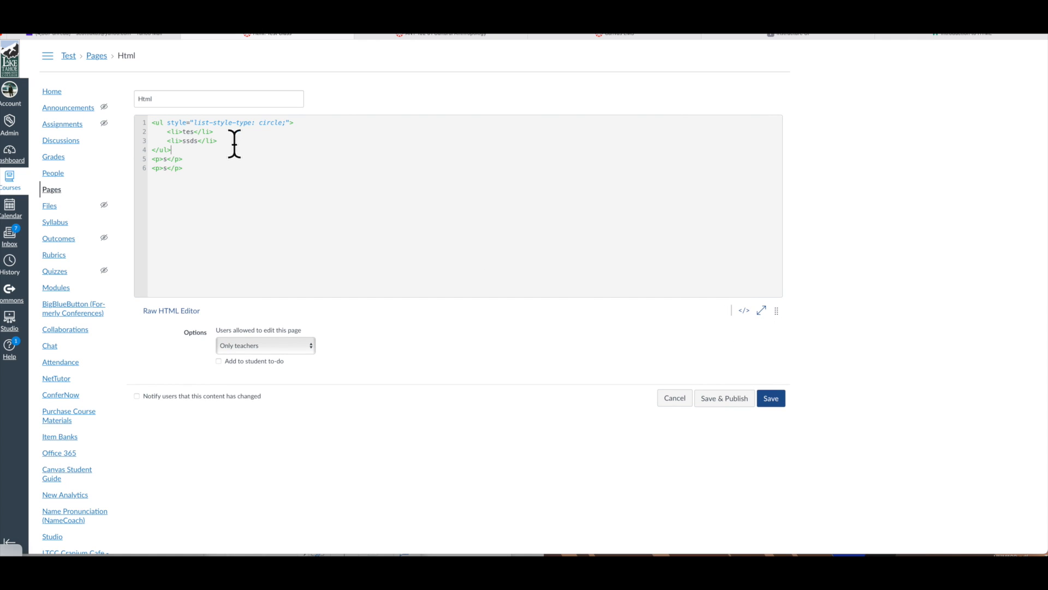
{"action": "left_click_drag", "start_coordinate": [234, 147], "coordinate": [116, 118]}
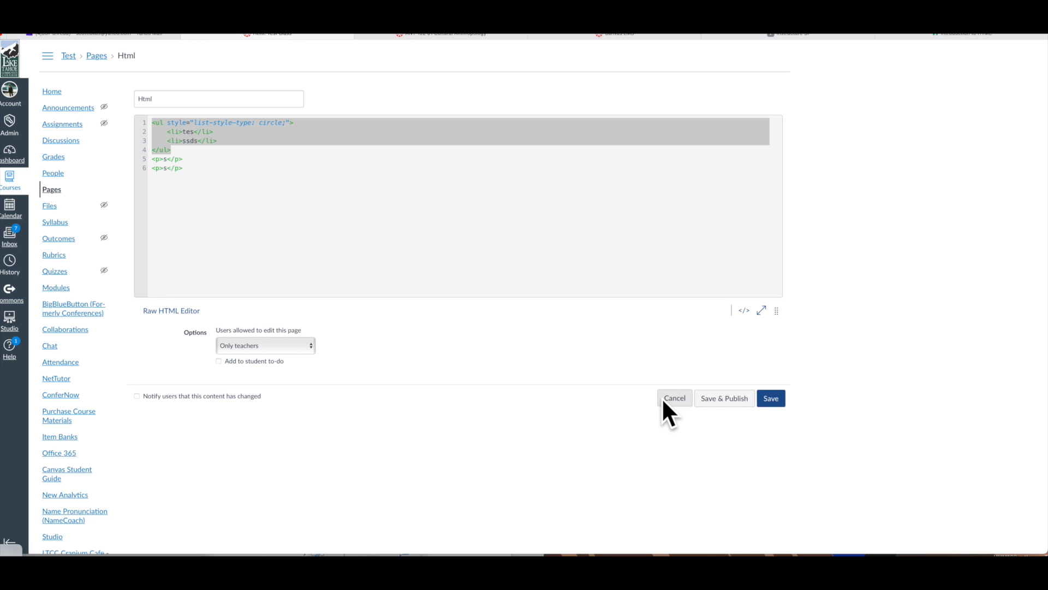
{"action": "left_click", "coordinate": [769, 398]}
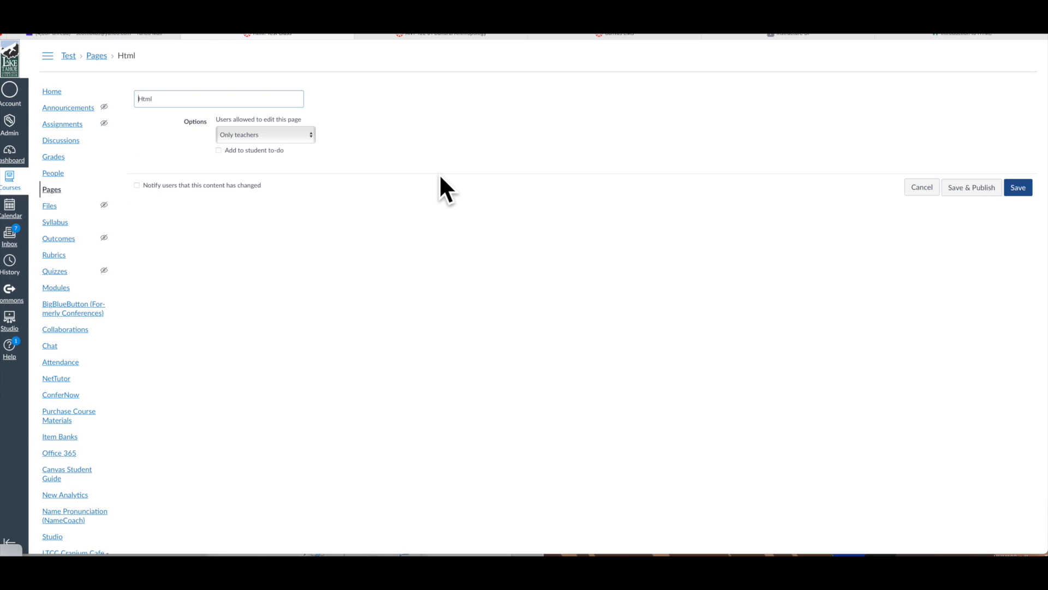
Step: Switch to the Canvas style guide and copy the solid trash icon code of the Using icons example
{"action": "left_click", "coordinate": [617, 34]}
{"action": "scroll", "coordinate": [329, 304], "scroll_direction": "down", "scroll_amount": 10}
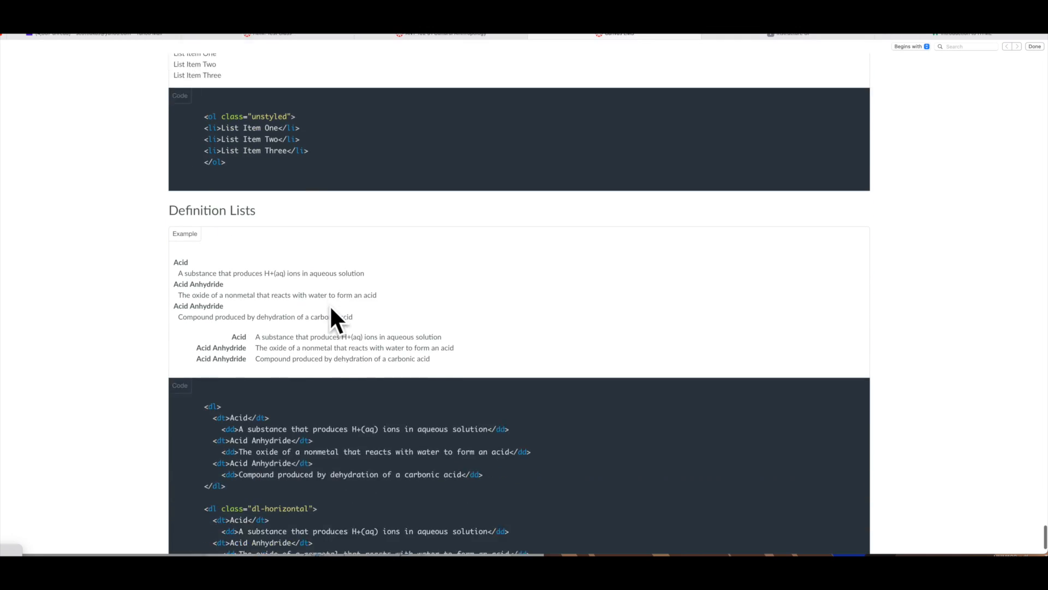
{"action": "scroll", "coordinate": [329, 305], "scroll_direction": "up", "scroll_amount": 2}
{"action": "scroll", "coordinate": [330, 305], "scroll_direction": "down", "scroll_amount": 10}
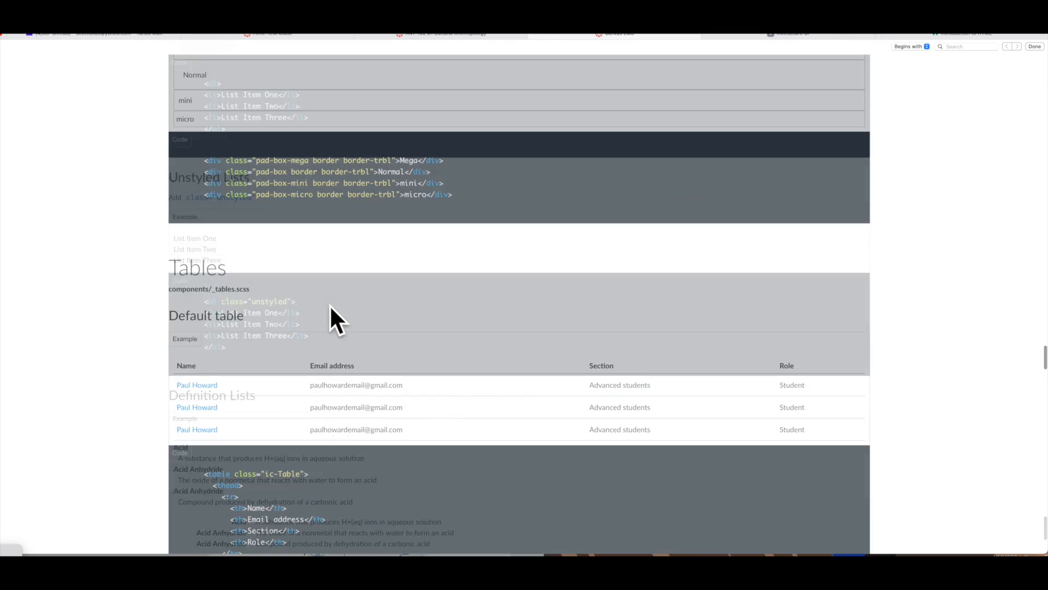
{"action": "scroll", "coordinate": [329, 305], "scroll_direction": "down", "scroll_amount": 4}
{"action": "scroll", "coordinate": [329, 305], "scroll_direction": "up", "scroll_amount": 16}
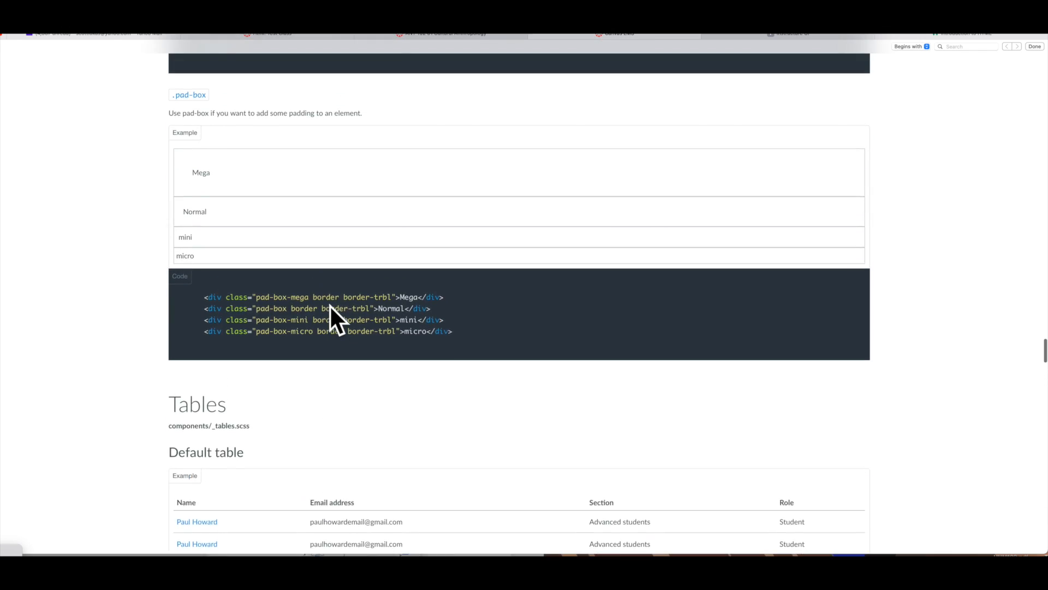
{"action": "scroll", "coordinate": [330, 307], "scroll_direction": "up", "scroll_amount": 15}
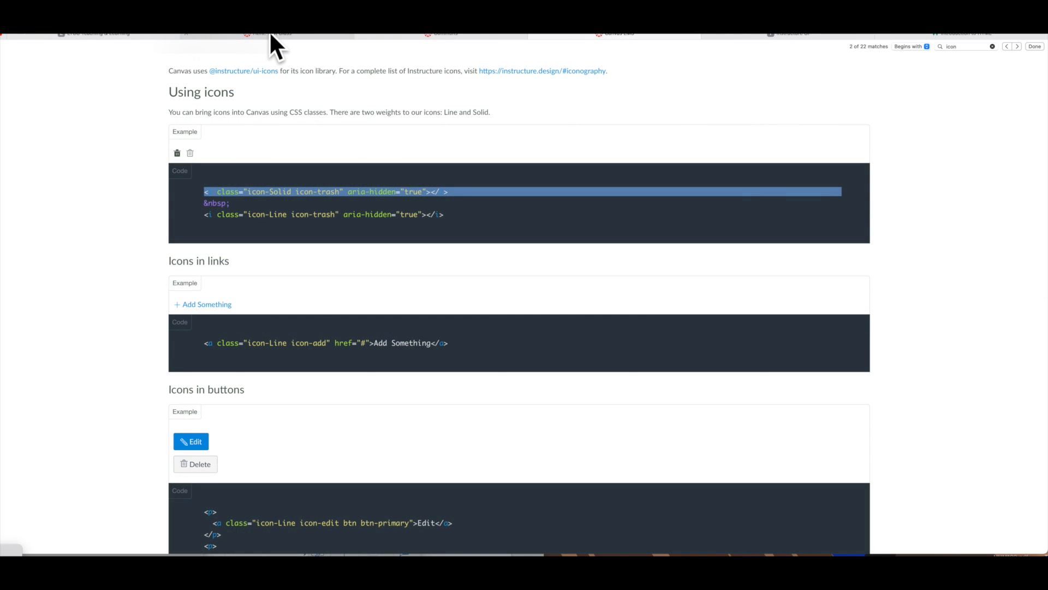
Step: Return to the empty Html page and insert the copied solid trash icon code into its raw HTML
{"action": "left_click", "coordinate": [269, 32]}
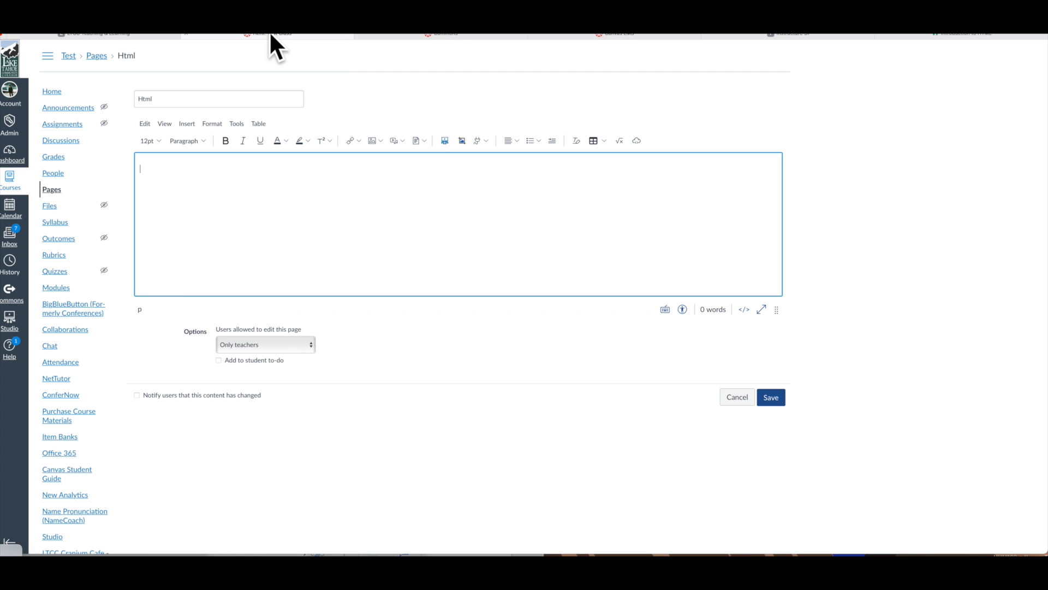
{"action": "left_click", "coordinate": [745, 309]}
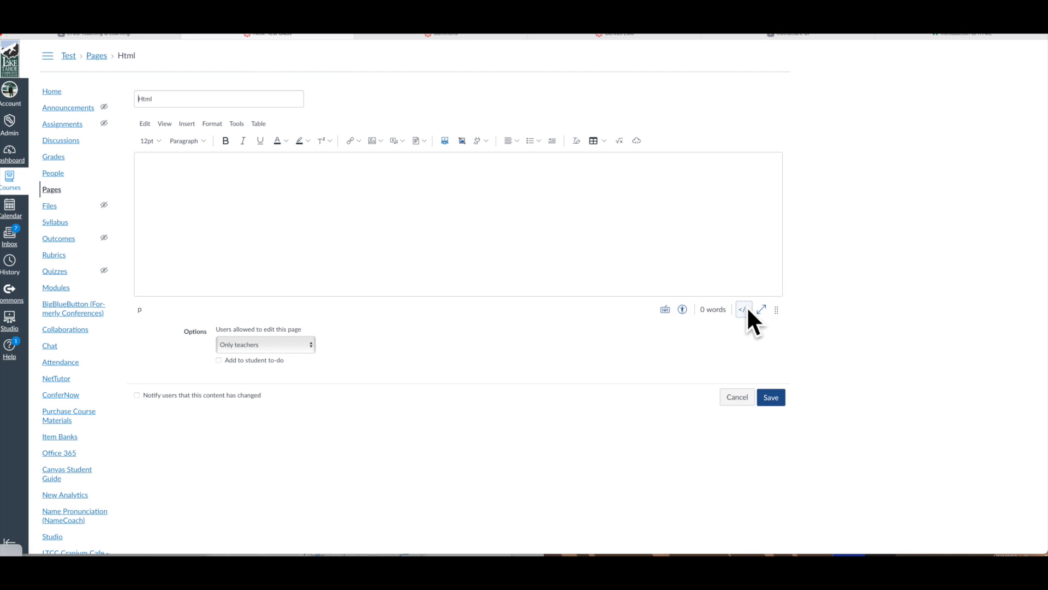
{"action": "left_click", "coordinate": [222, 134]}
{"action": "type", "text": "<i class=\"icon-Solid icon-trash\" aria-hidden=\"true\"></i>"}
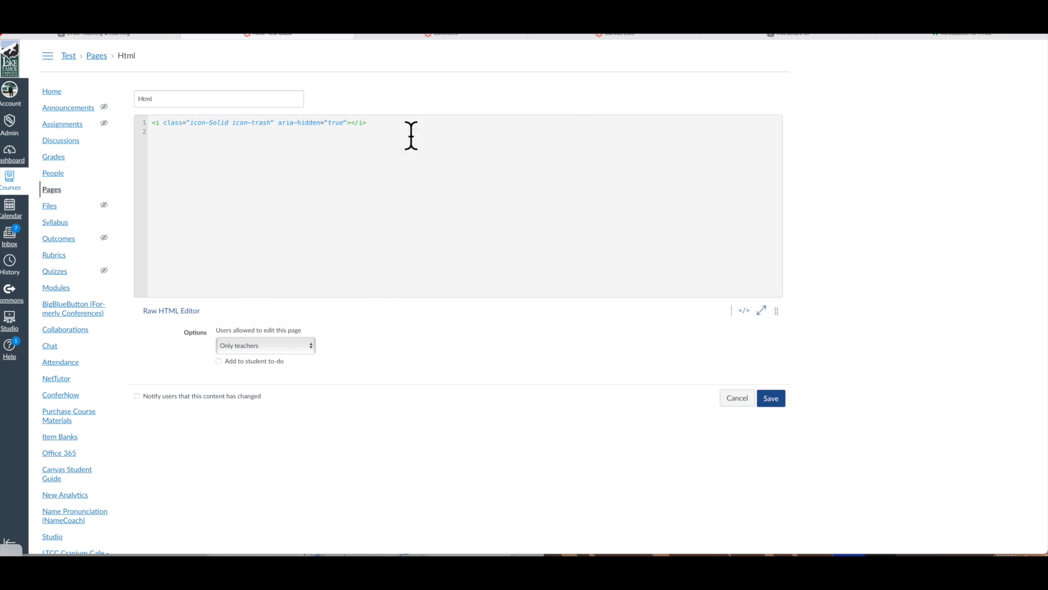
Step: Copy the icon name "quiz" from the Instructure UI iconography page and check how quiz resources are marked in Canvas Commons
{"action": "left_click", "coordinate": [773, 34]}
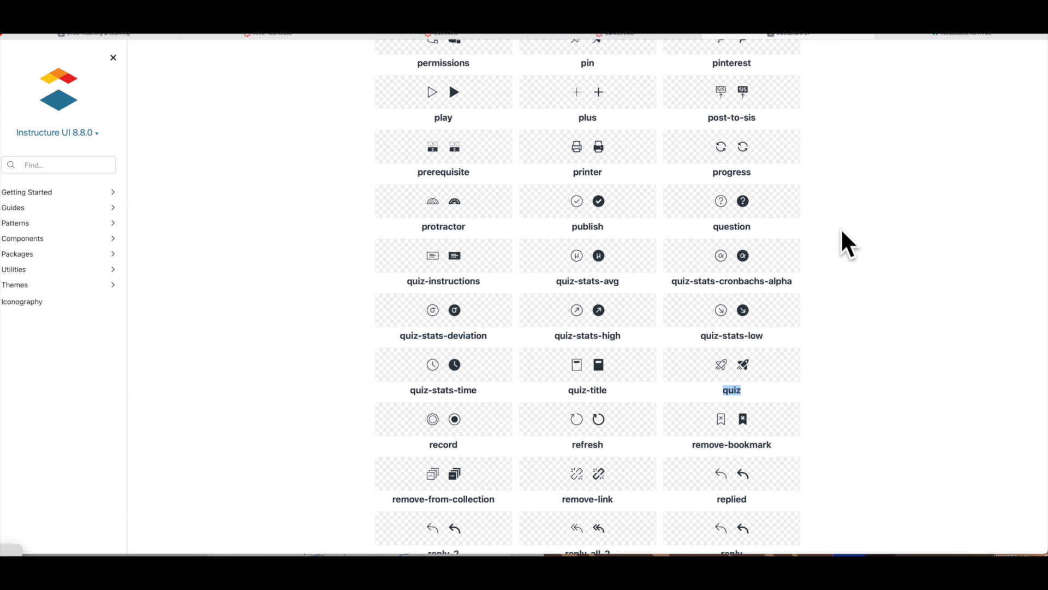
{"action": "left_click", "coordinate": [812, 384]}
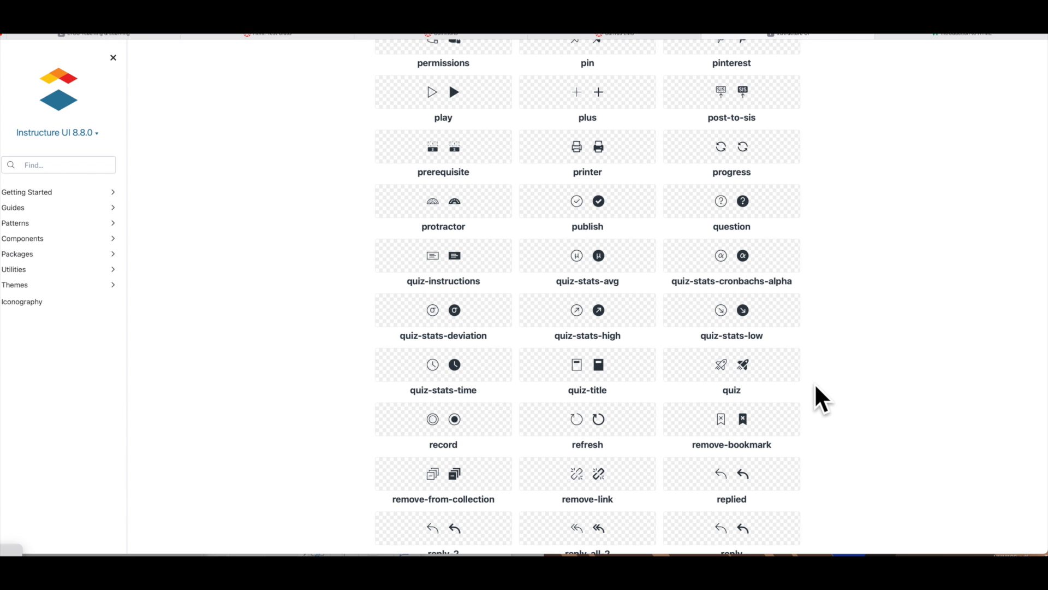
{"action": "double_click", "coordinate": [732, 391]}
{"action": "left_click", "coordinate": [447, 35]}
{"action": "scroll", "coordinate": [724, 313], "scroll_direction": "down", "scroll_amount": 10}
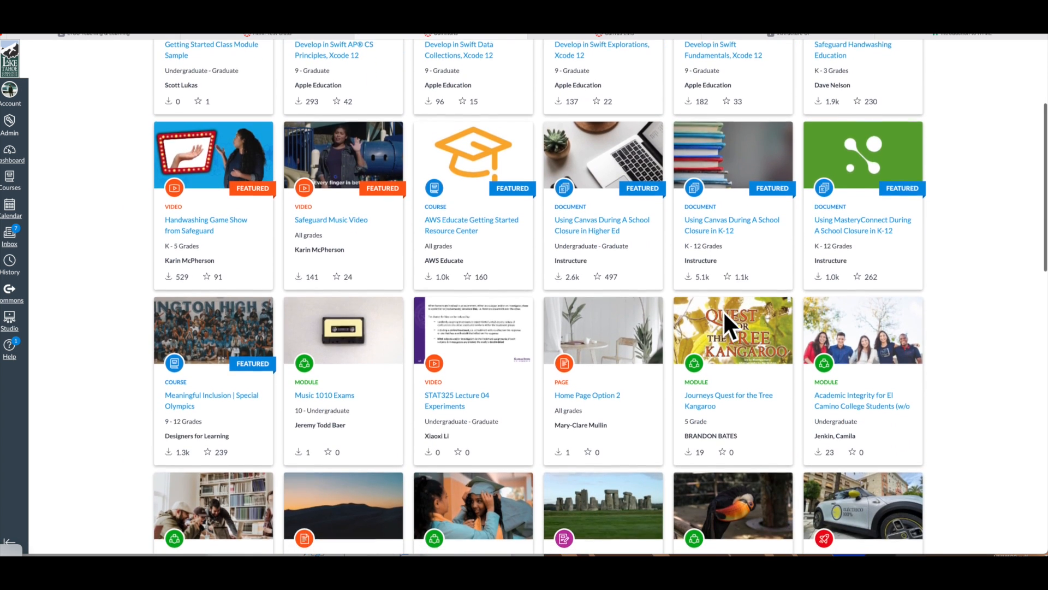
{"action": "scroll", "coordinate": [724, 314], "scroll_direction": "down", "scroll_amount": 2}
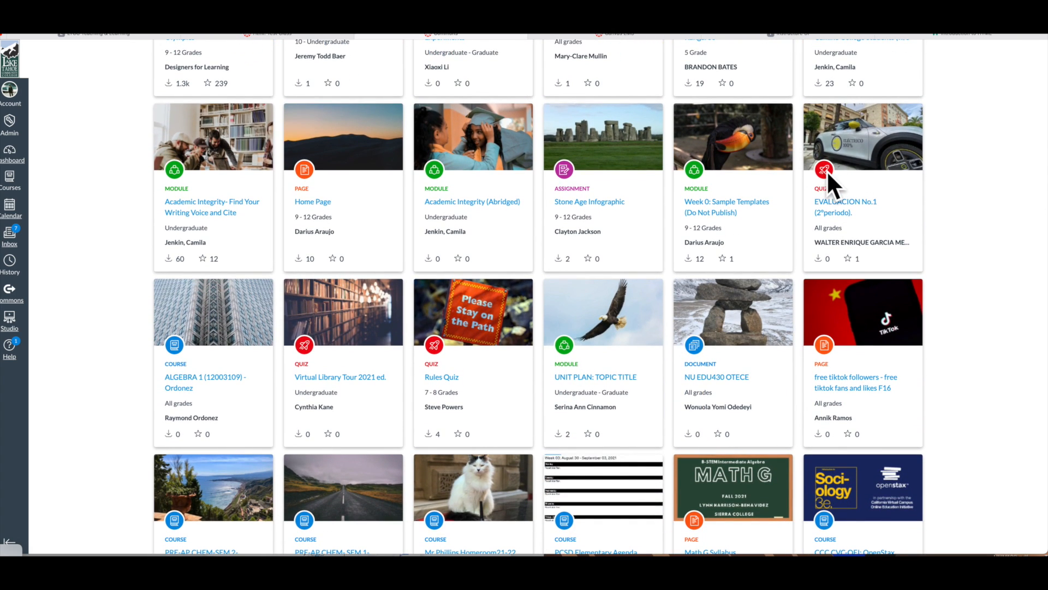
{"action": "left_click", "coordinate": [301, 31]}
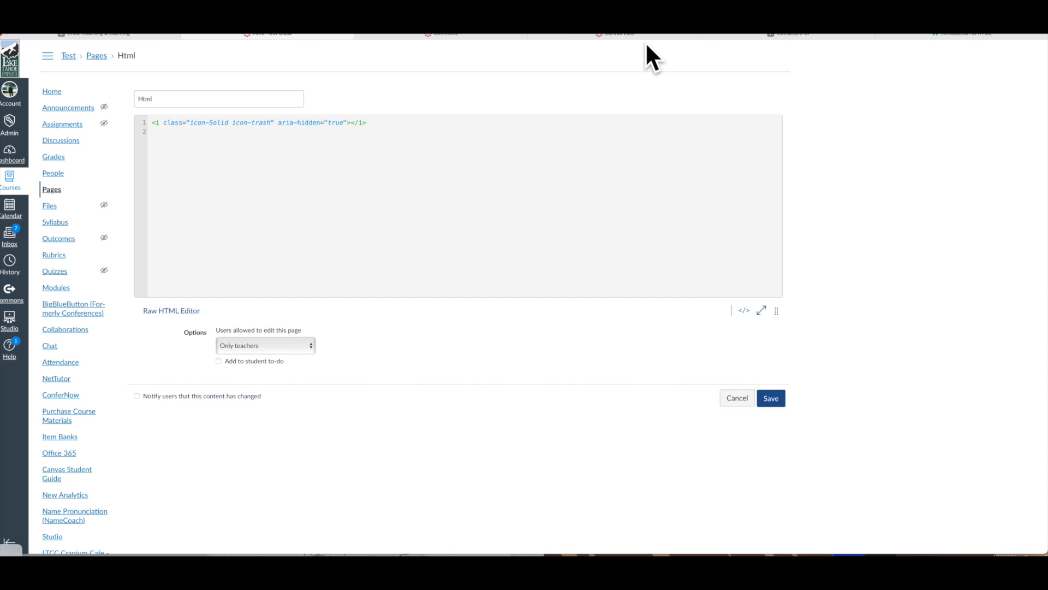
Step: Replace "trash" with "quiz" in the icon class of the Html page's raw HTML and save the page
{"action": "left_click", "coordinate": [767, 34]}
{"action": "scroll", "coordinate": [640, 267], "scroll_direction": "down", "scroll_amount": 3}
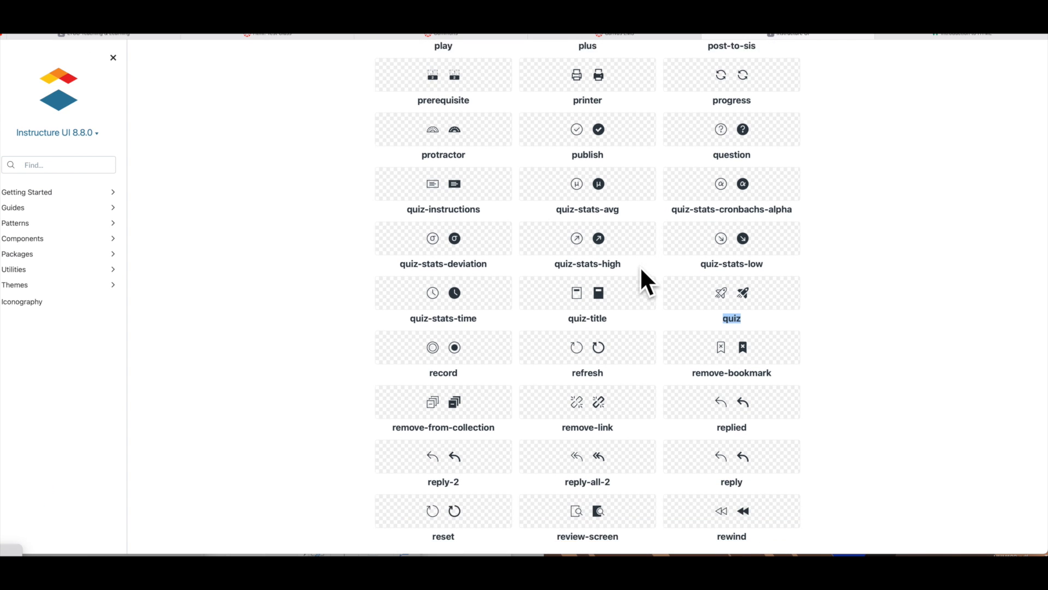
{"action": "scroll", "coordinate": [640, 267], "scroll_direction": "down", "scroll_amount": 1}
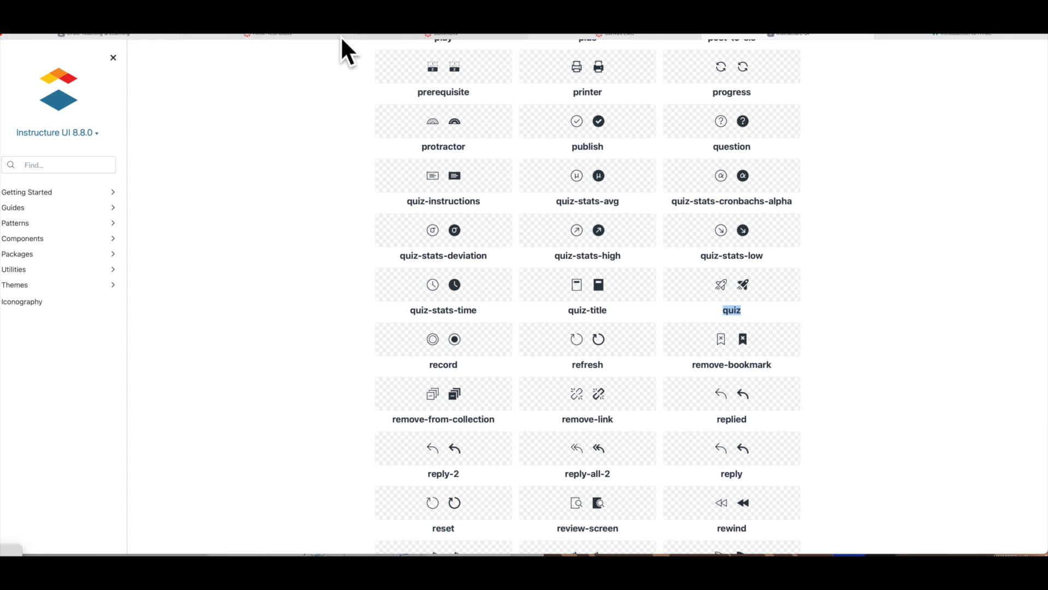
{"action": "left_click", "coordinate": [286, 35]}
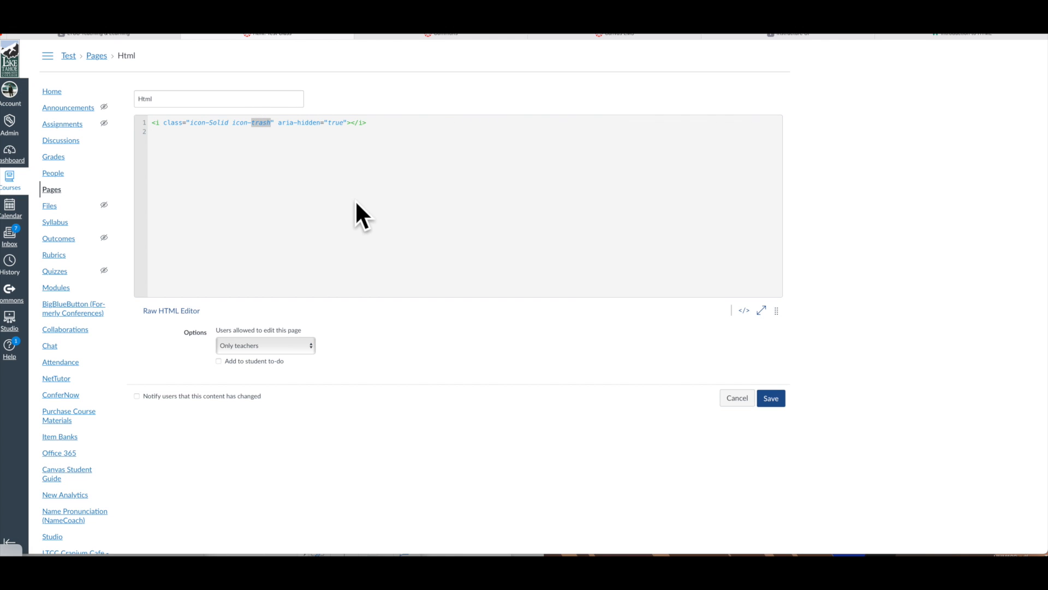
{"action": "left_click", "coordinate": [800, 35]}
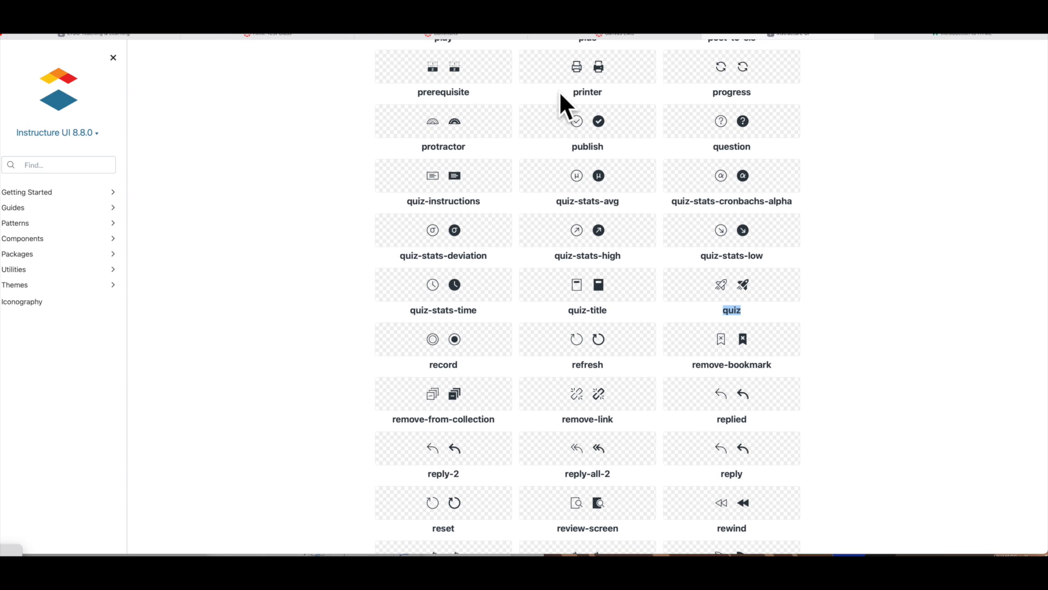
{"action": "left_click", "coordinate": [249, 34]}
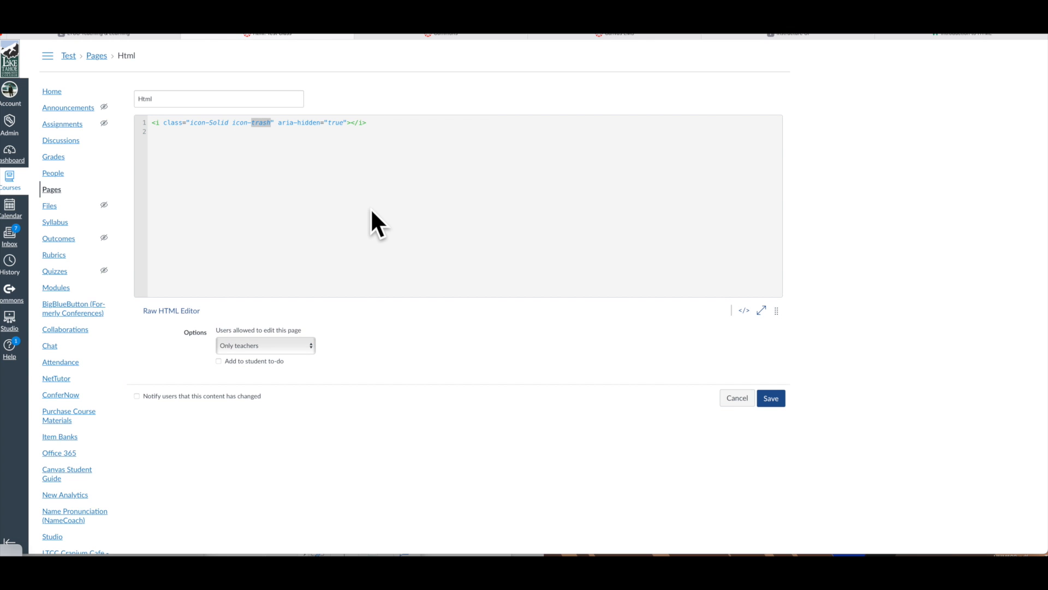
{"action": "type", "text": "quiz"}
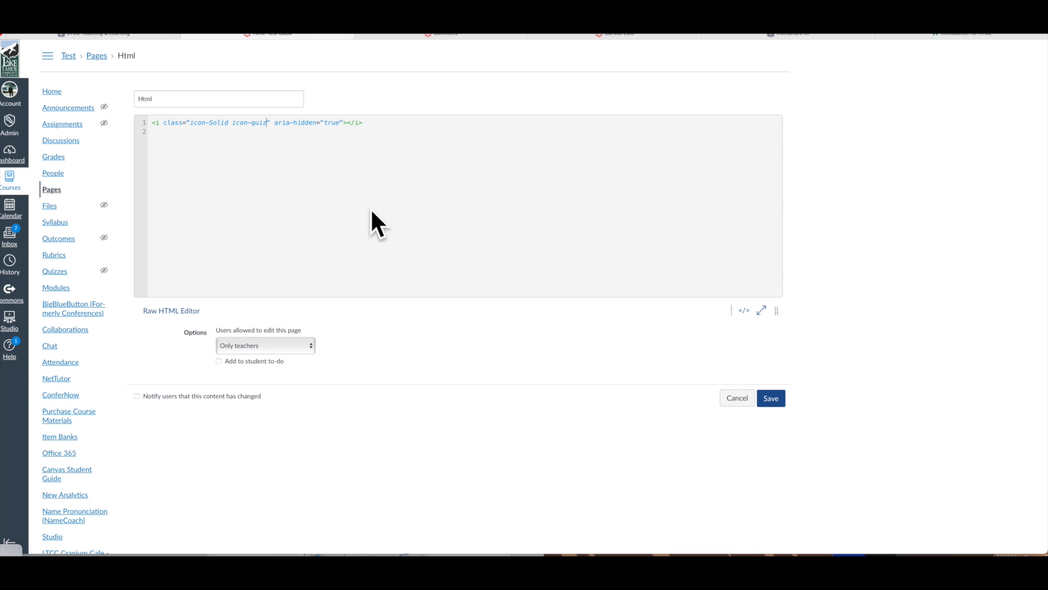
{"action": "left_click", "coordinate": [771, 398]}
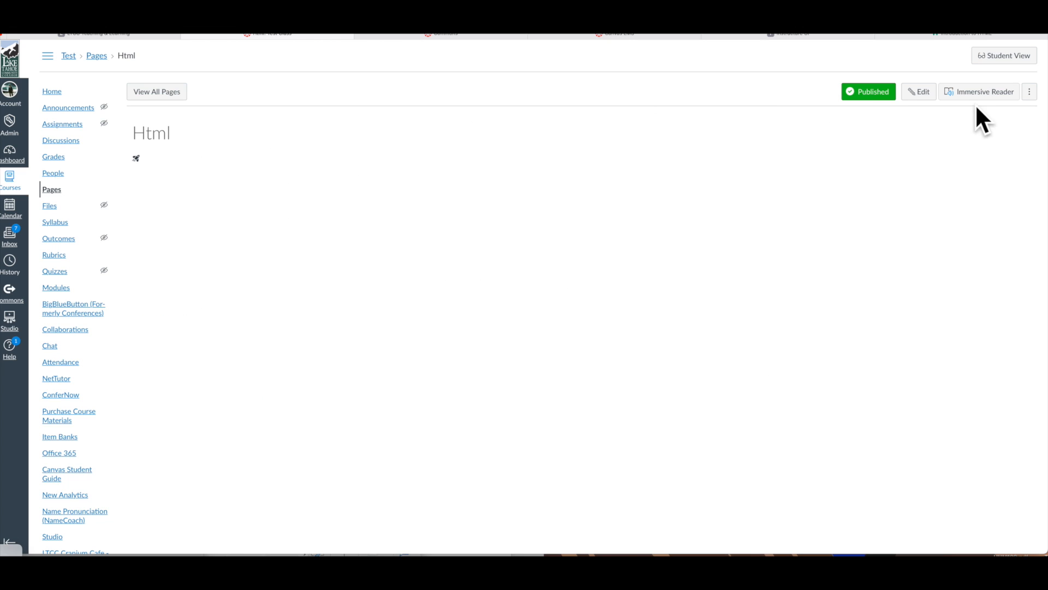
Step: Reopen the page for editing, examine the icon name in its raw HTML class, and save
{"action": "left_click", "coordinate": [916, 93]}
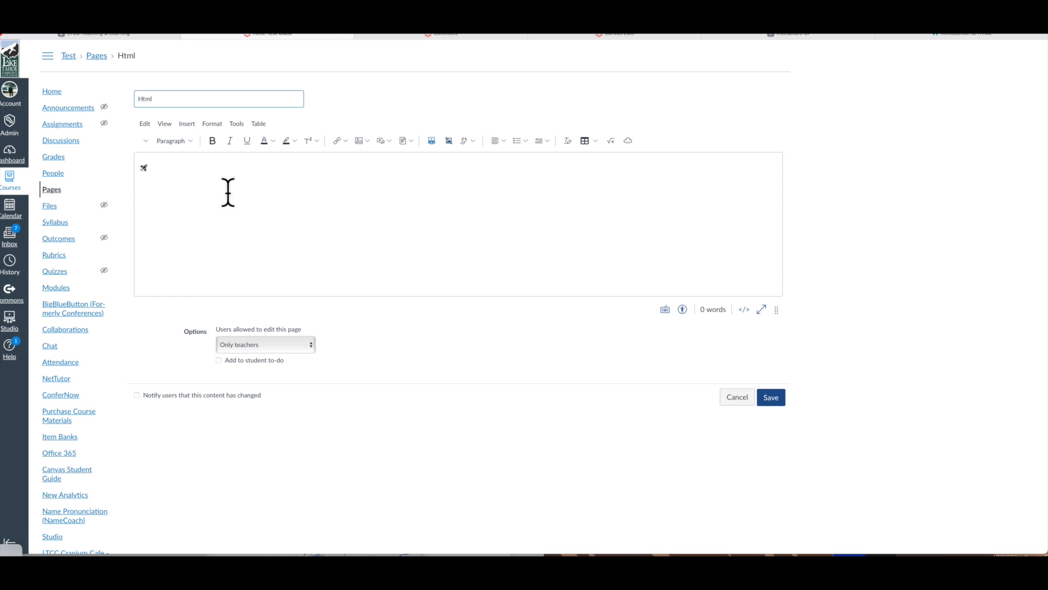
{"action": "left_click", "coordinate": [215, 175]}
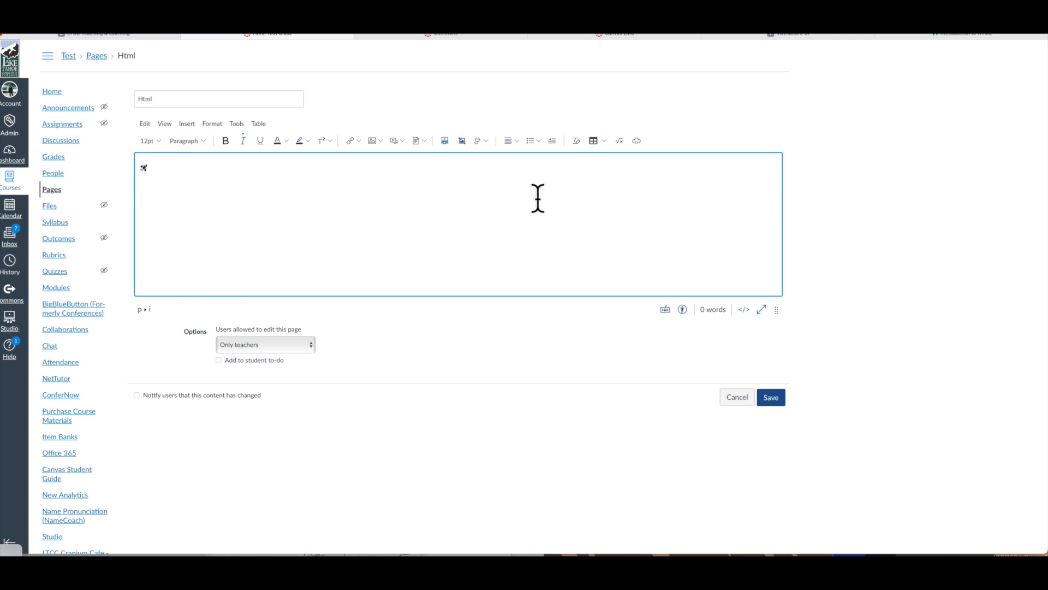
{"action": "left_click", "coordinate": [749, 307]}
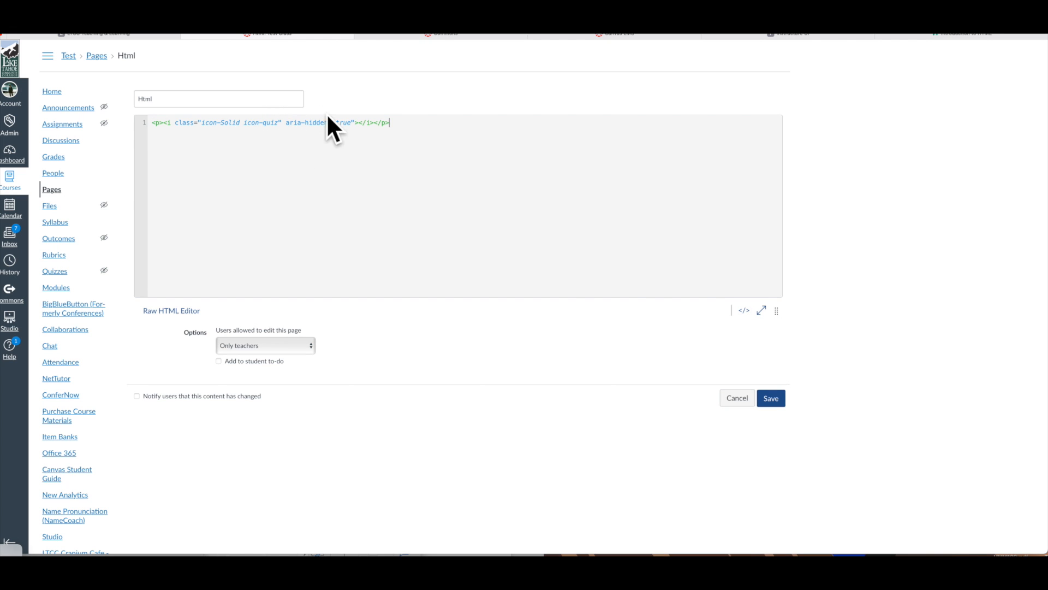
{"action": "left_click", "coordinate": [229, 123]}
{"action": "double_click", "coordinate": [272, 123]}
{"action": "left_click", "coordinate": [770, 398]}
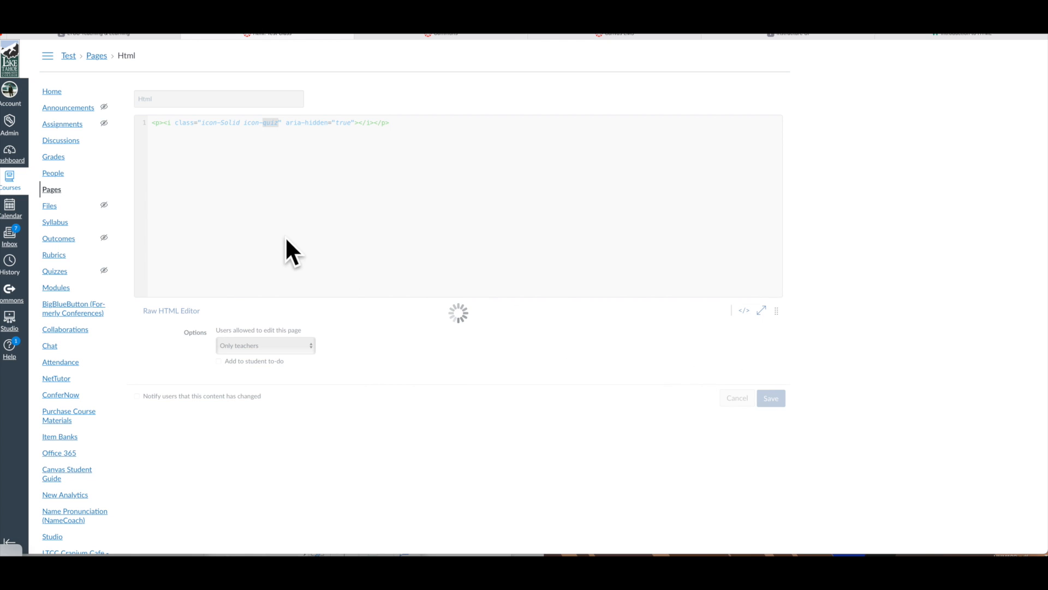
Step: Switch to the Canvas style guide and examine its border examples and the introductory note about HTML and CSS components
{"action": "left_click", "coordinate": [770, 35]}
{"action": "left_click", "coordinate": [630, 35]}
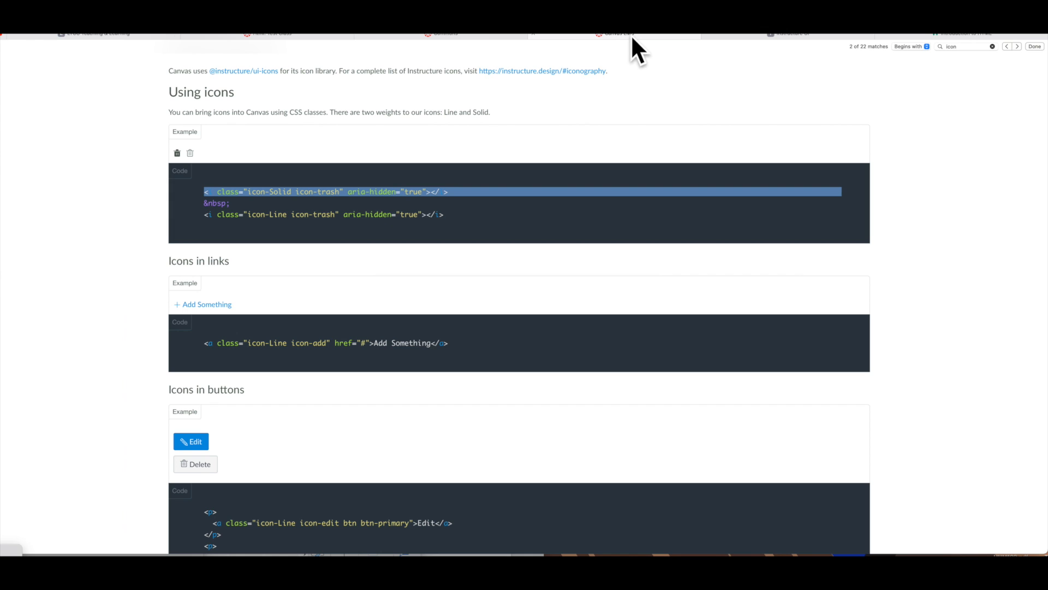
{"action": "scroll", "coordinate": [368, 136], "scroll_direction": "up", "scroll_amount": 7}
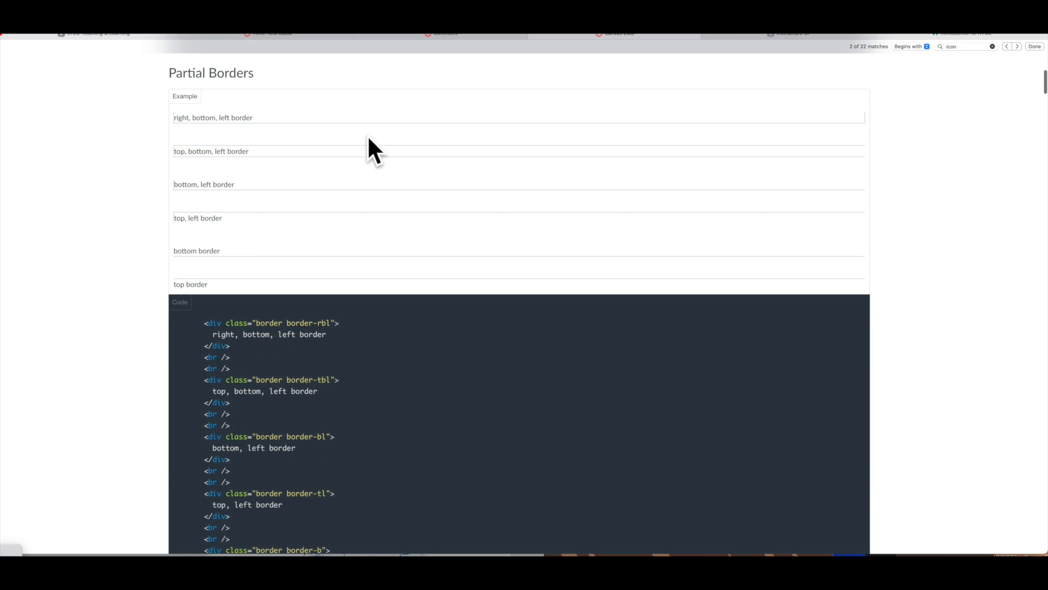
{"action": "scroll", "coordinate": [368, 136], "scroll_direction": "down", "scroll_amount": 5}
{"action": "scroll", "coordinate": [368, 135], "scroll_direction": "down", "scroll_amount": 2}
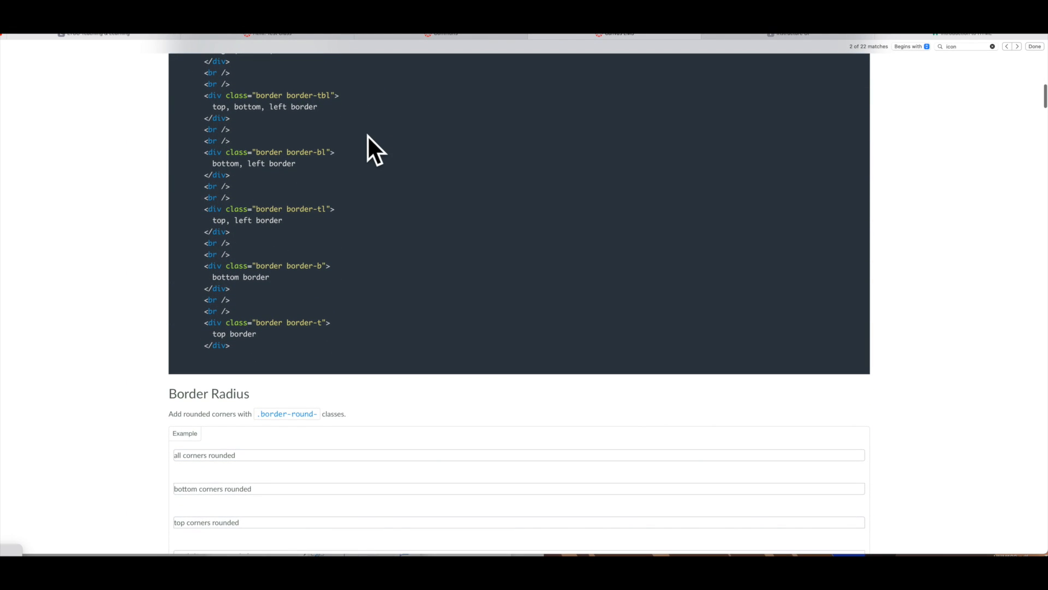
{"action": "scroll", "coordinate": [368, 136], "scroll_direction": "up", "scroll_amount": 10}
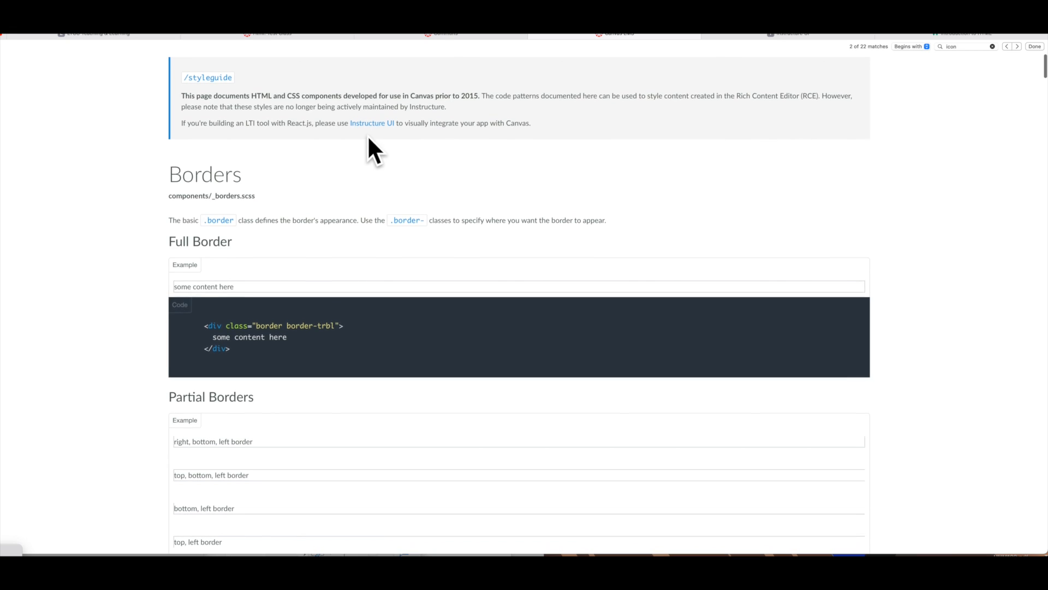
{"action": "left_click_drag", "start_coordinate": [490, 90], "coordinate": [167, 93]}
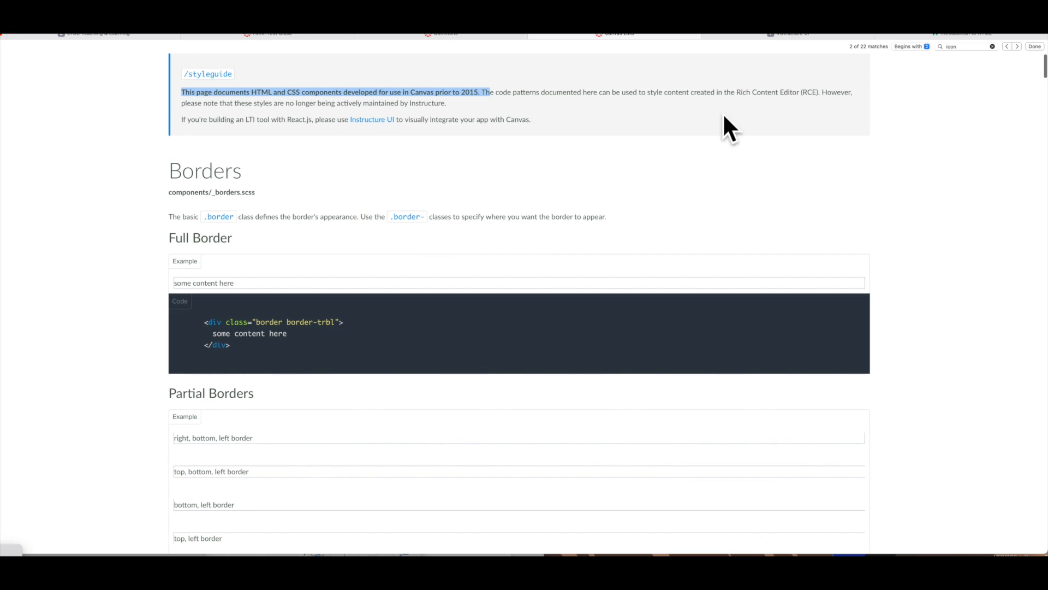
{"action": "left_click", "coordinate": [735, 106]}
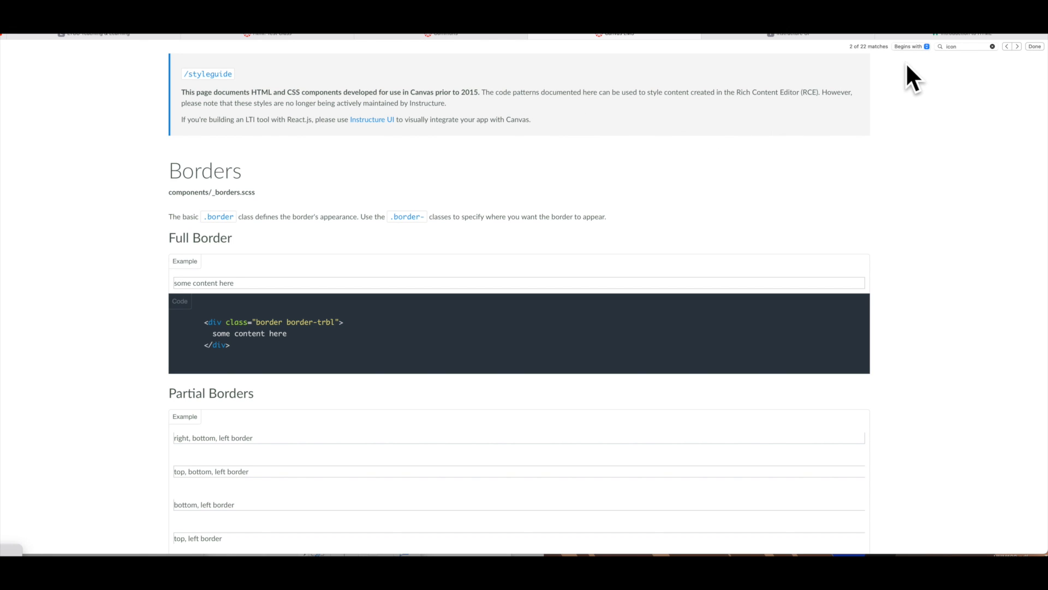
Step: Close the page search and look through the style guide's form, padding, table, typography, heading, border and button examples
{"action": "key", "text": "Escape"}
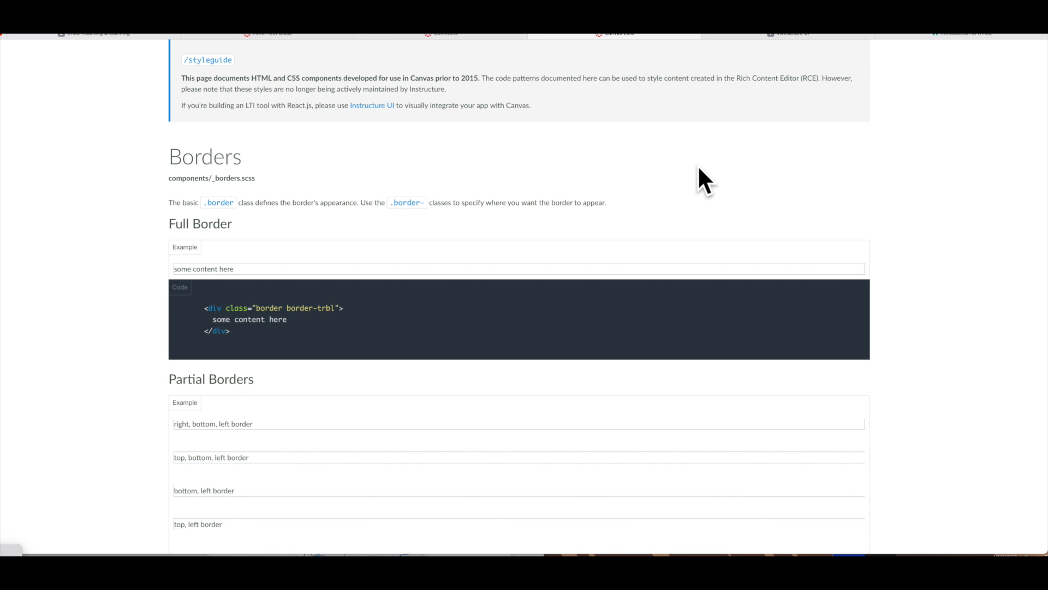
{"action": "scroll", "coordinate": [698, 169], "scroll_direction": "down", "scroll_amount": 20}
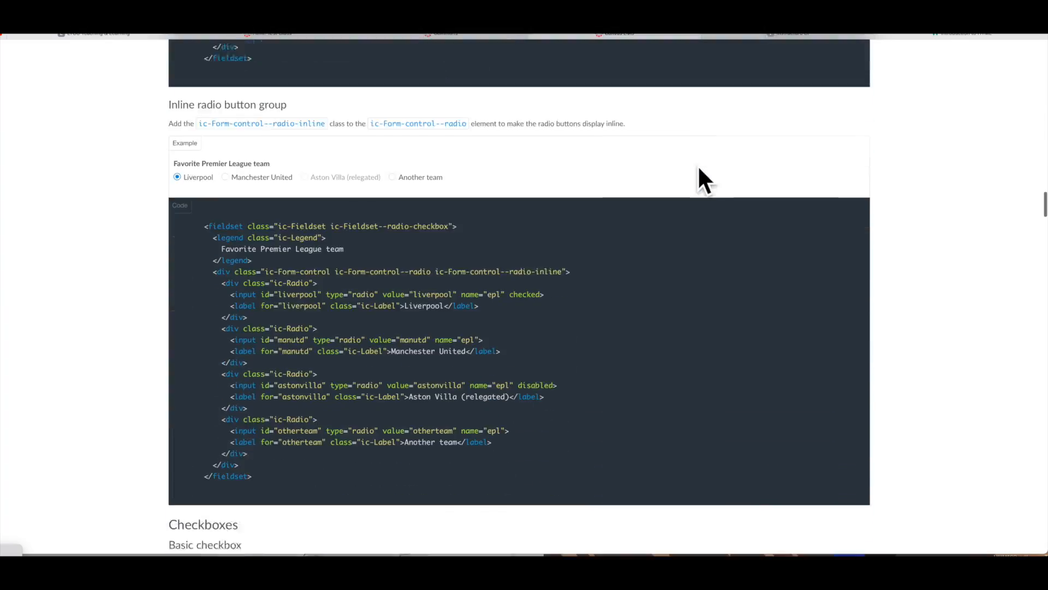
{"action": "scroll", "coordinate": [699, 168], "scroll_direction": "down", "scroll_amount": 20}
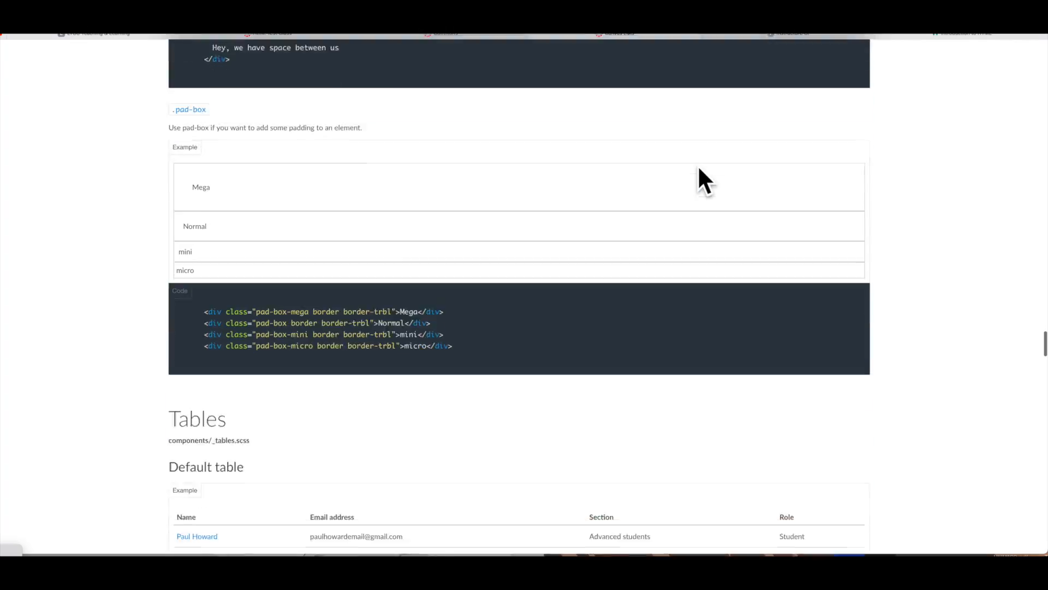
{"action": "scroll", "coordinate": [699, 168], "scroll_direction": "down", "scroll_amount": 20}
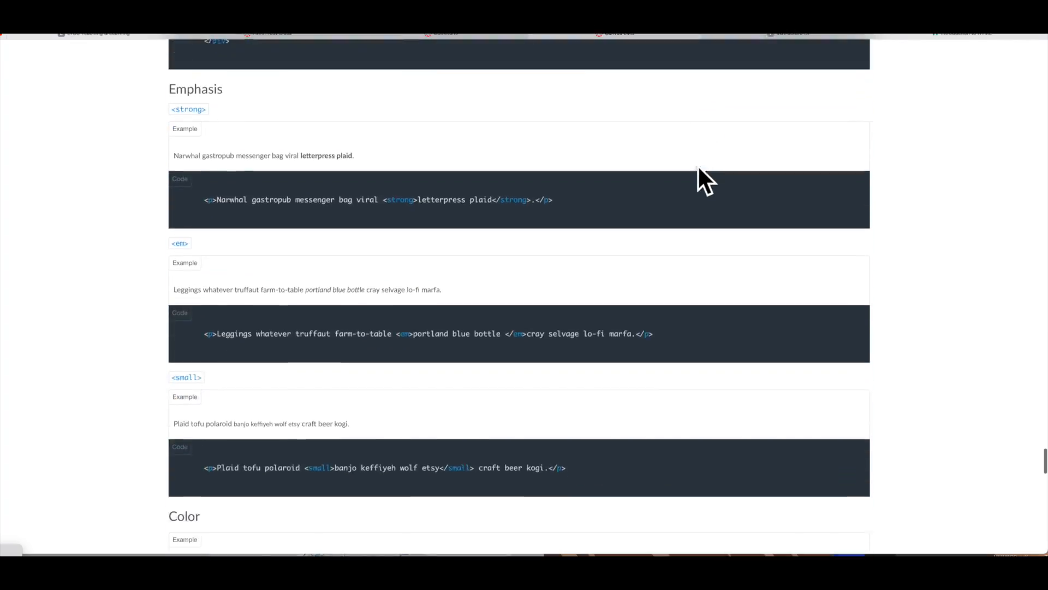
{"action": "scroll", "coordinate": [699, 168], "scroll_direction": "down", "scroll_amount": 10}
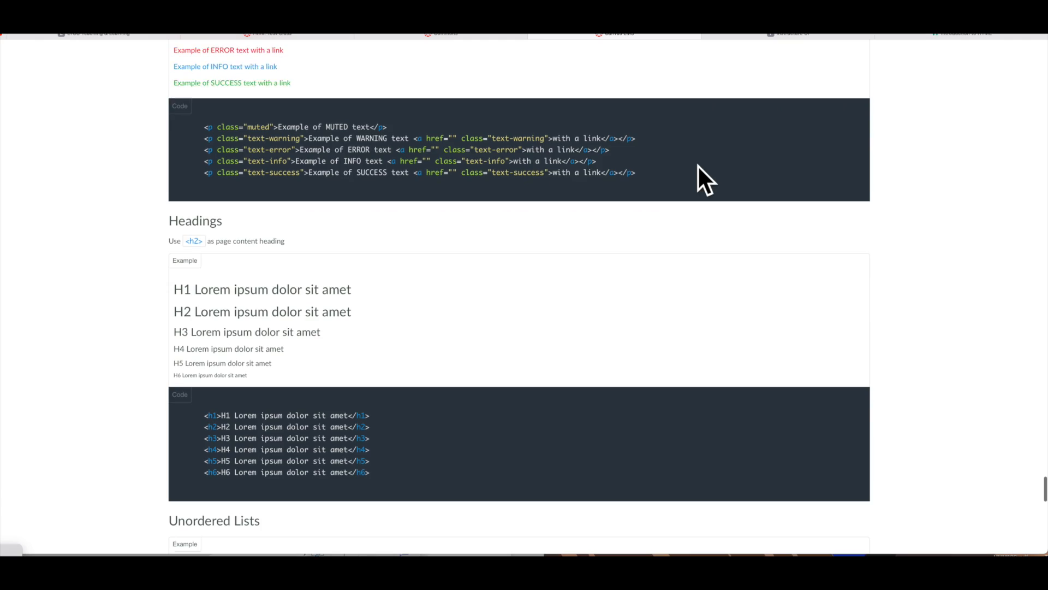
{"action": "scroll", "coordinate": [698, 165], "scroll_direction": "up", "scroll_amount": 20}
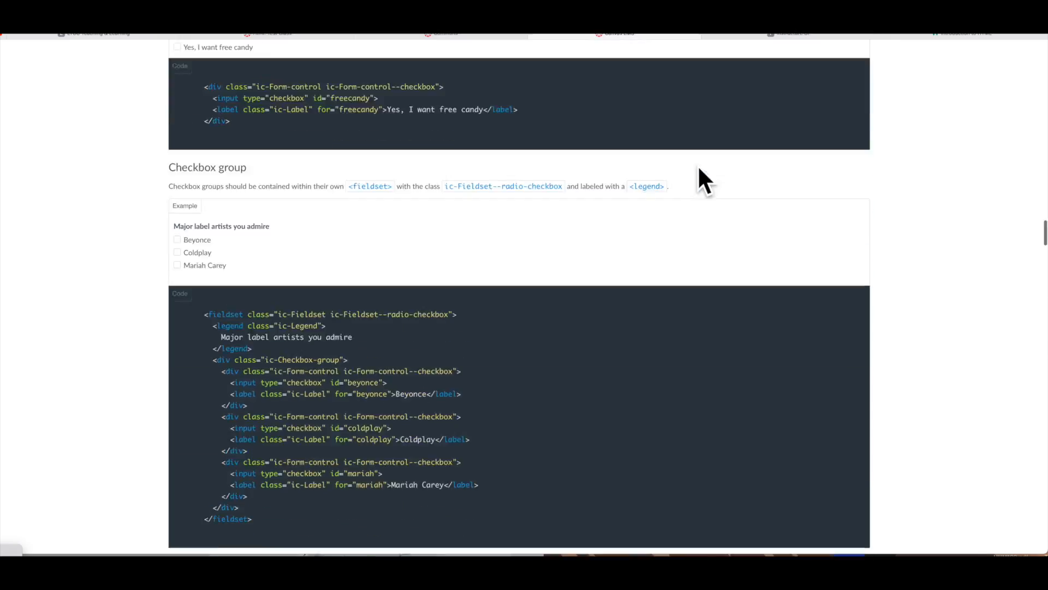
{"action": "scroll", "coordinate": [698, 165], "scroll_direction": "up", "scroll_amount": 20}
{"action": "scroll", "coordinate": [698, 165], "scroll_direction": "down", "scroll_amount": 5}
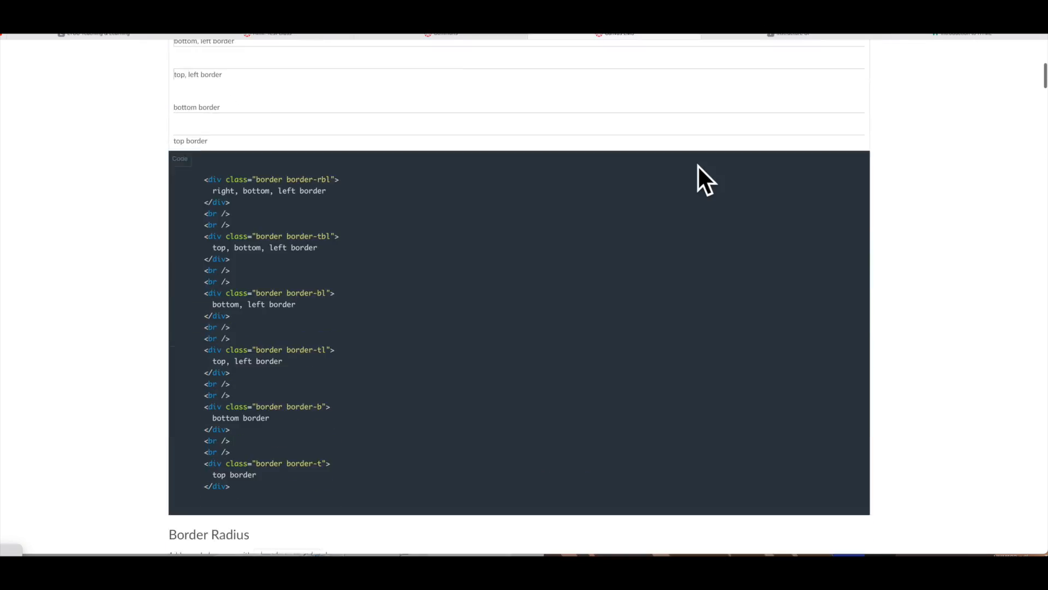
{"action": "scroll", "coordinate": [698, 164], "scroll_direction": "down", "scroll_amount": 20}
{"action": "scroll", "coordinate": [697, 165], "scroll_direction": "up", "scroll_amount": 5}
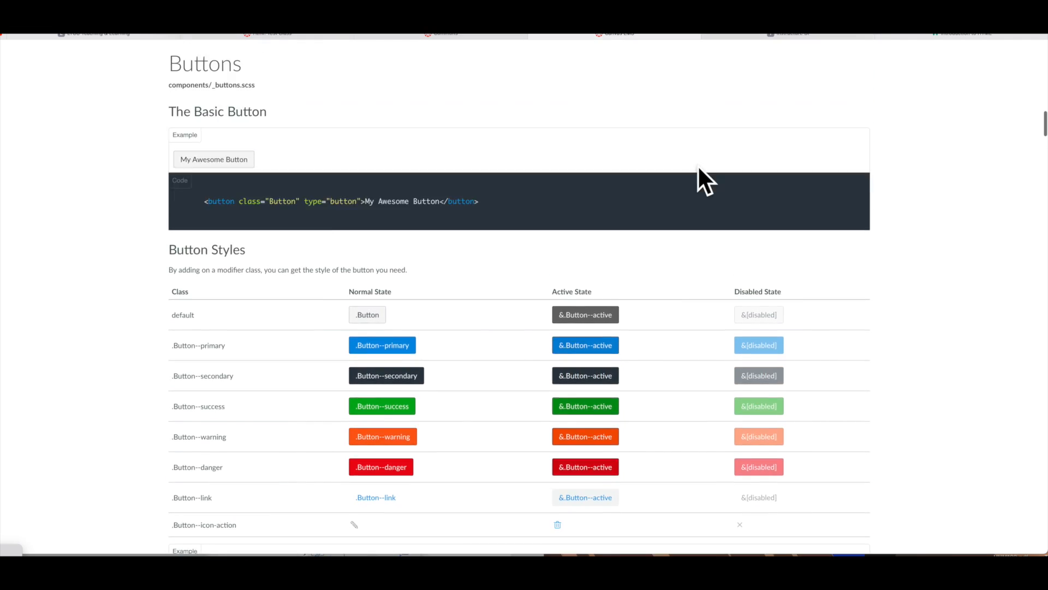
{"action": "scroll", "coordinate": [698, 165], "scroll_direction": "up", "scroll_amount": 20}
Step: Open the Canvas Buttons Word document and copy its HTML code for the four course buttons
{"action": "left_click", "coordinate": [47, 35]}
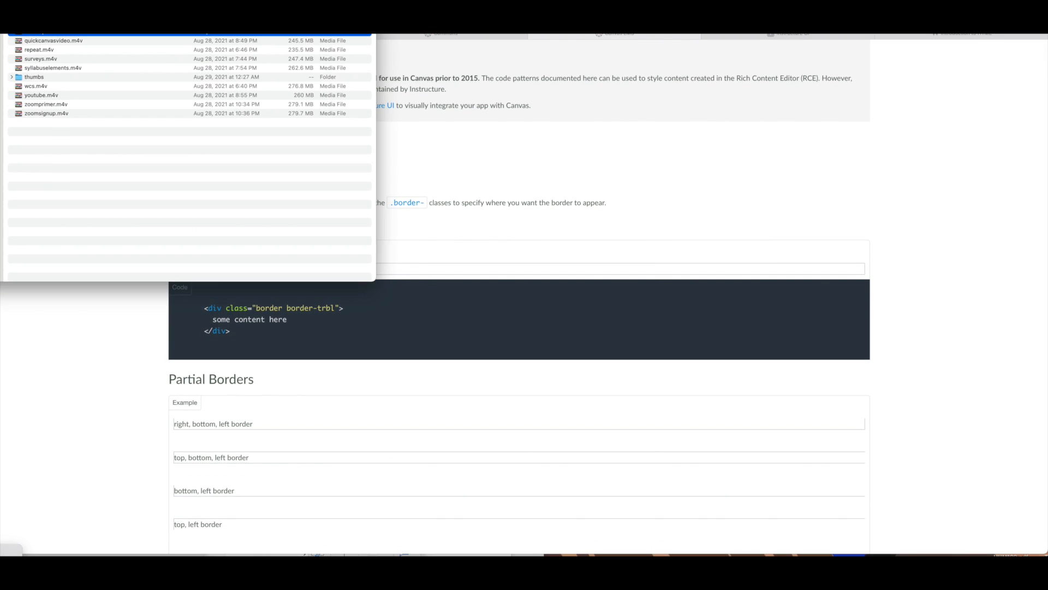
{"action": "key", "text": "super+bracketleft"}
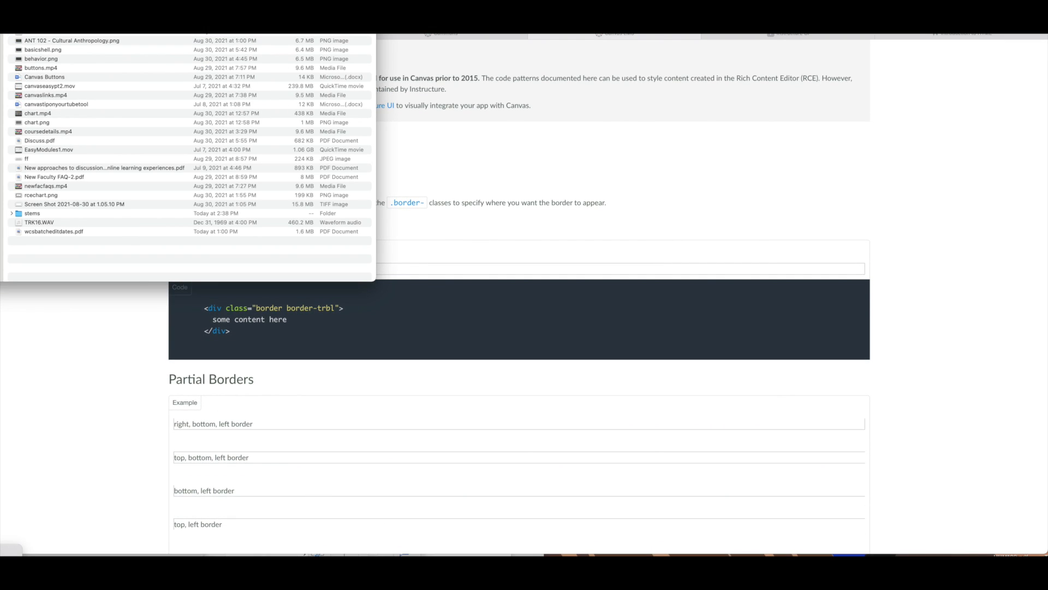
{"action": "left_click_drag", "start_coordinate": [207, 426], "coordinate": [580, 221]}
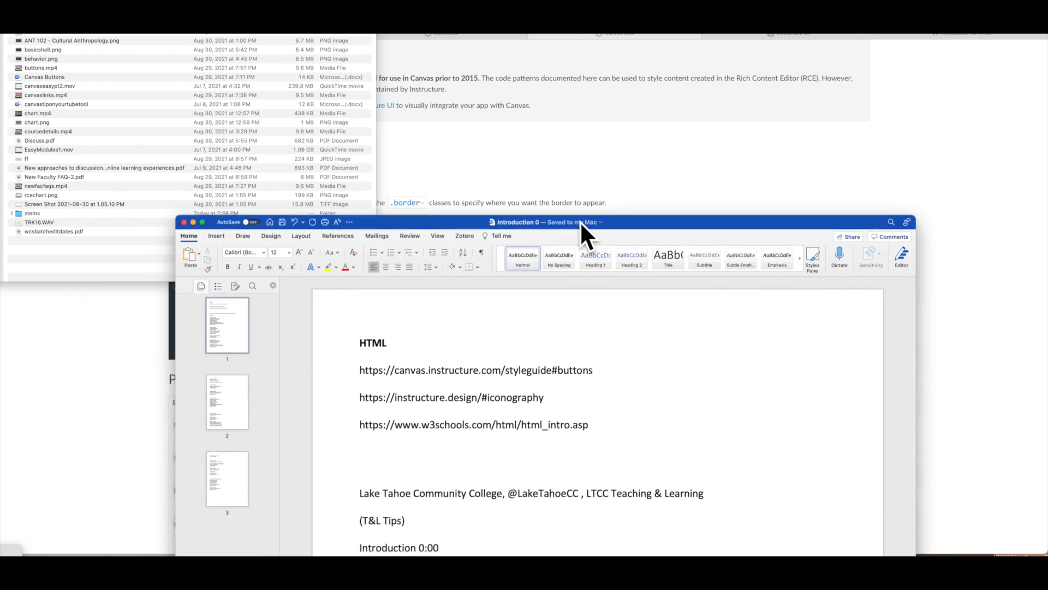
{"action": "left_click_drag", "start_coordinate": [580, 221], "coordinate": [595, 147]}
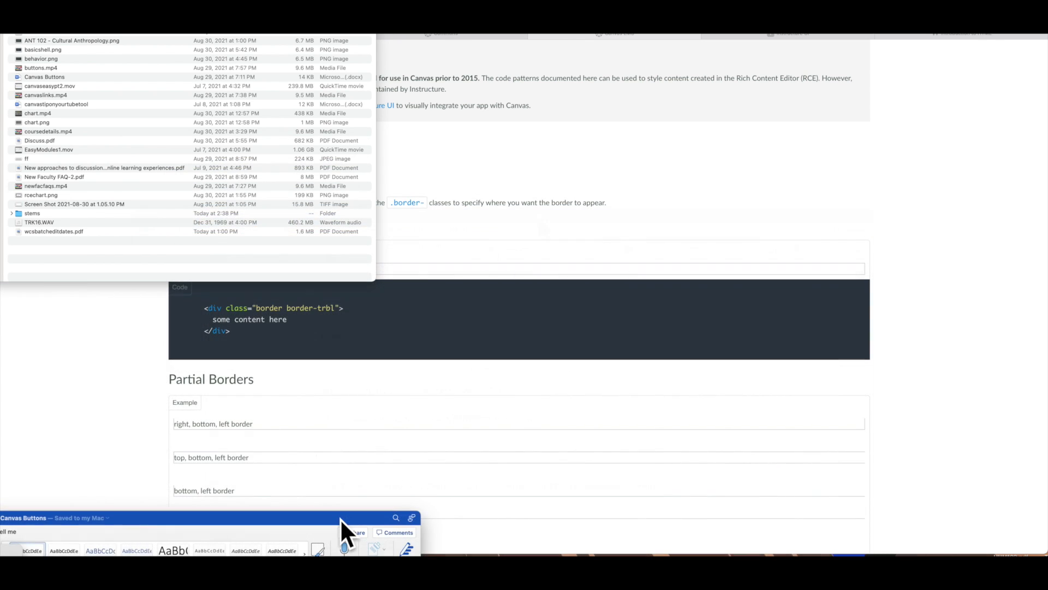
{"action": "left_click_drag", "start_coordinate": [342, 526], "coordinate": [517, 69]}
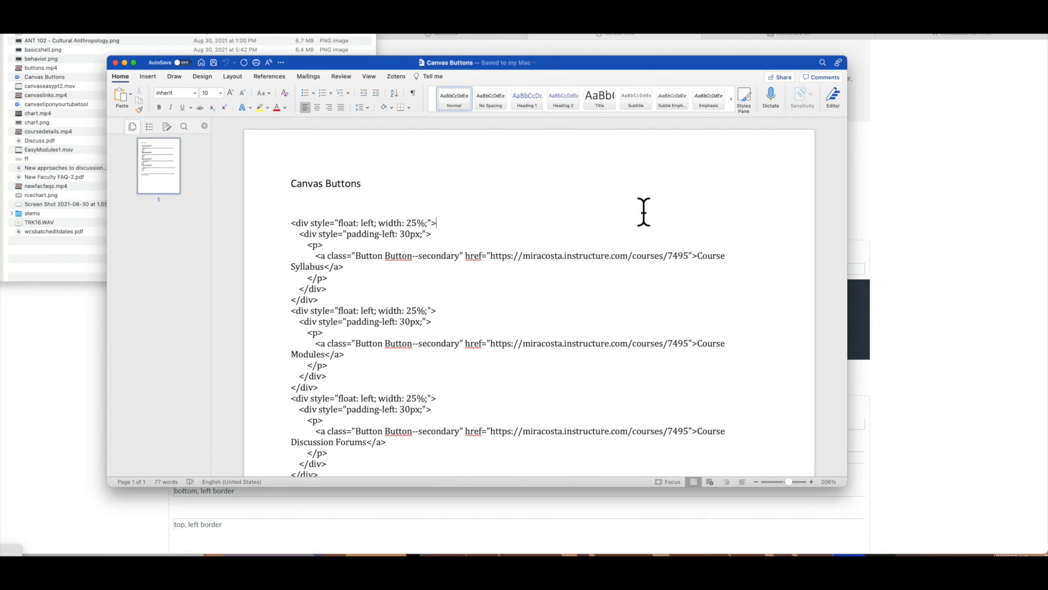
{"action": "left_click_drag", "start_coordinate": [288, 218], "coordinate": [403, 191]}
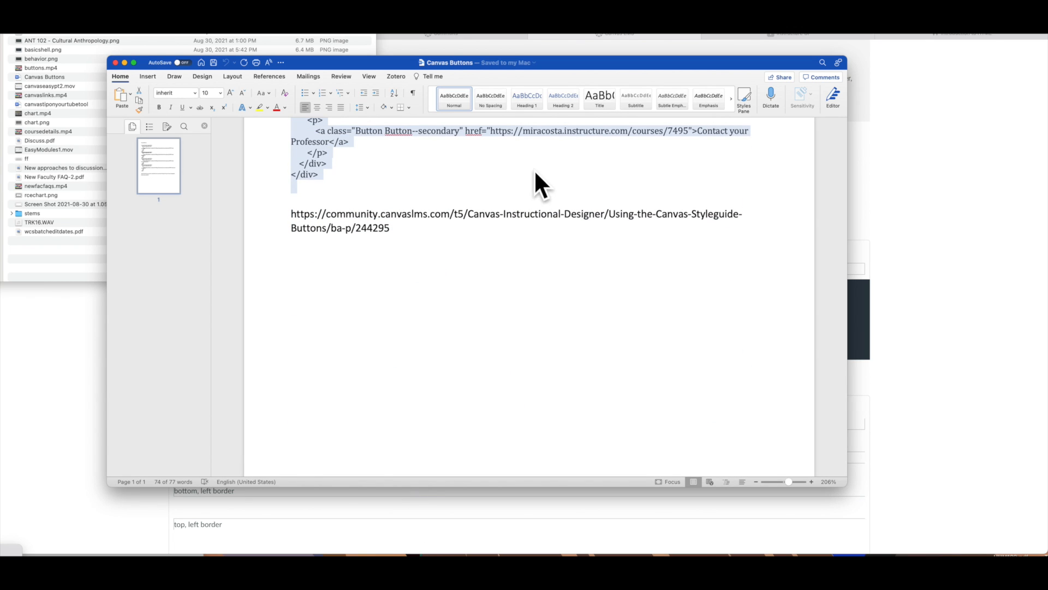
Step: Return to the Html page's editor in the browser and delete the "My Awesome Button" text
{"action": "left_click", "coordinate": [981, 179]}
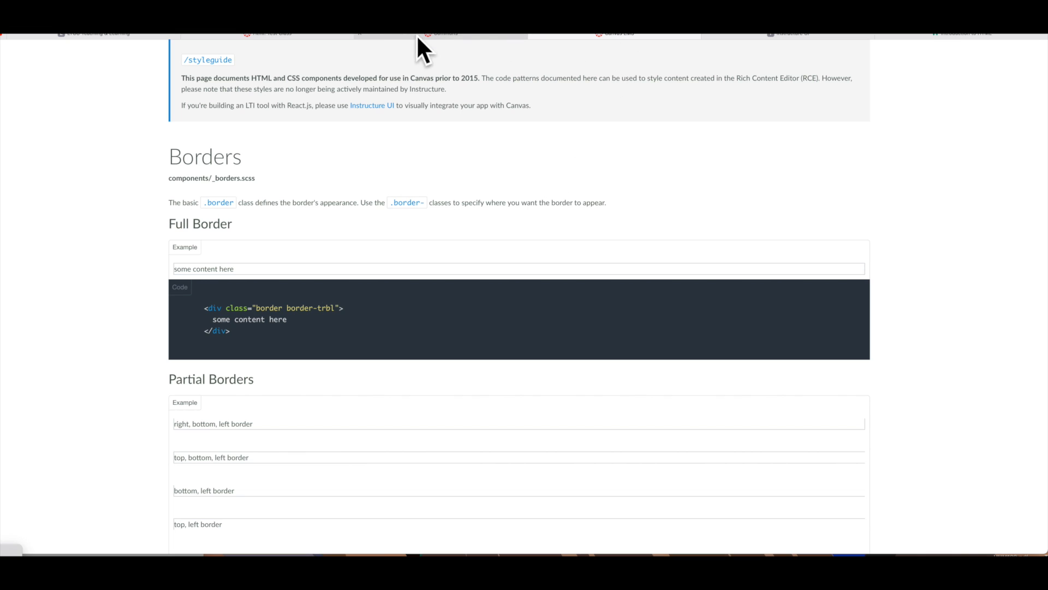
{"action": "left_click", "coordinate": [276, 34]}
{"action": "left_click", "coordinate": [213, 180]}
{"action": "left_click_drag", "start_coordinate": [213, 180], "coordinate": [73, 170]}
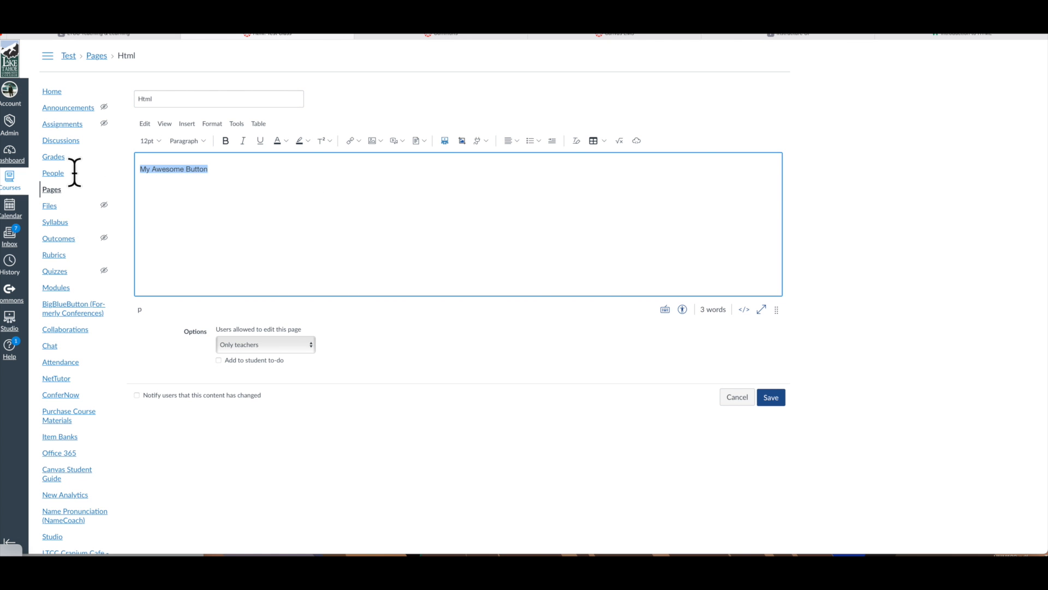
{"action": "key", "text": "BackSpace"}
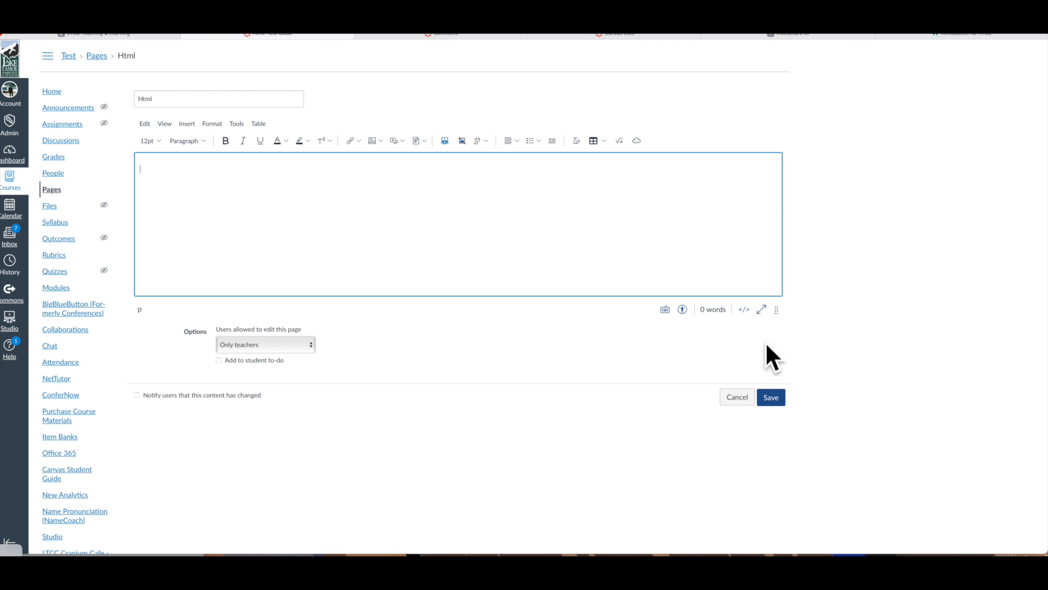
Step: Paste the copied button code into the Html page's raw HTML and save the page
{"action": "left_click", "coordinate": [743, 310]}
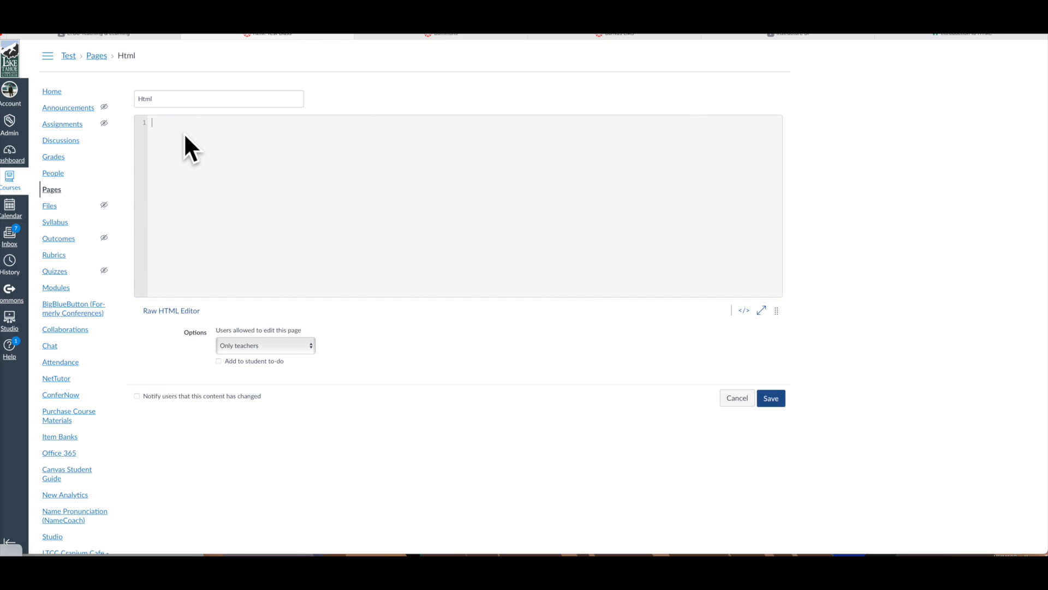
{"action": "key", "text": "ctrl+v"}
{"action": "scroll", "coordinate": [484, 215], "scroll_direction": "up", "scroll_amount": 8}
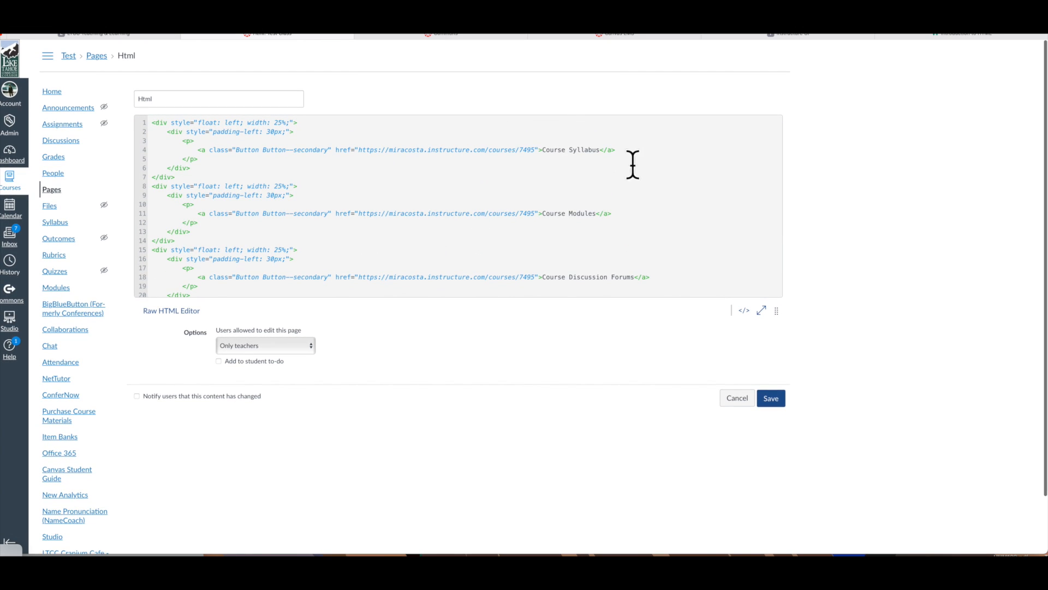
{"action": "left_click", "coordinate": [777, 401]}
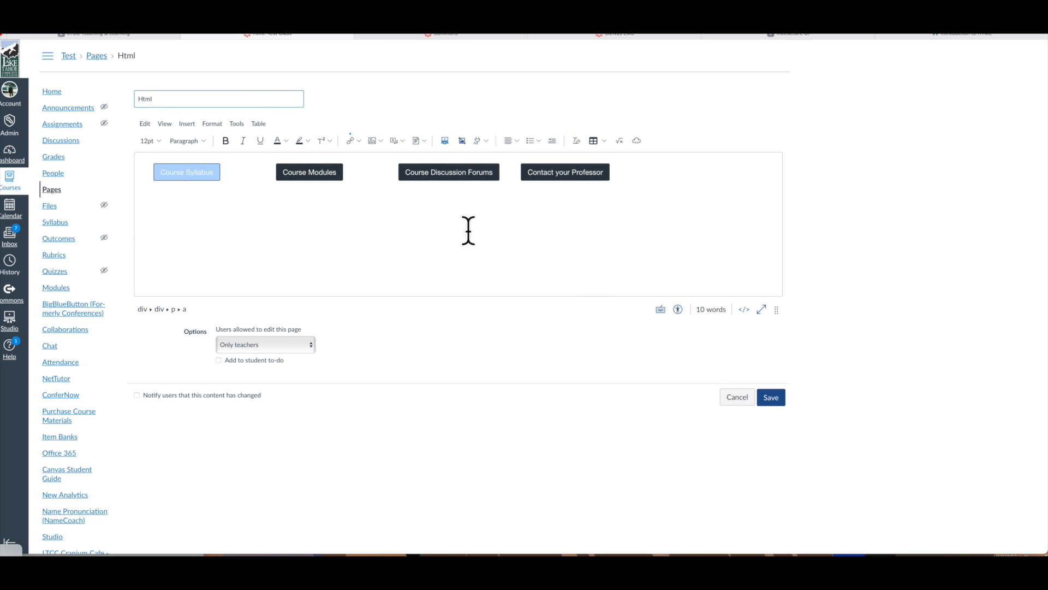
Step: Check the Course Modules button's link options, replace "Syllabus" with "Media" in the first button's raw HTML label, and save the page
{"action": "left_click", "coordinate": [408, 216]}
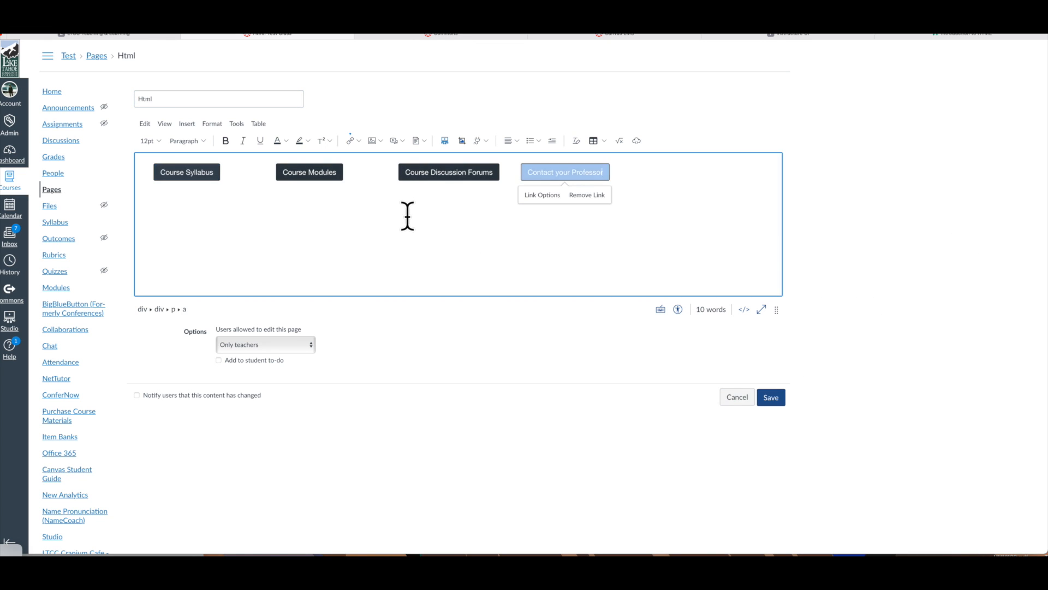
{"action": "left_click", "coordinate": [323, 171]}
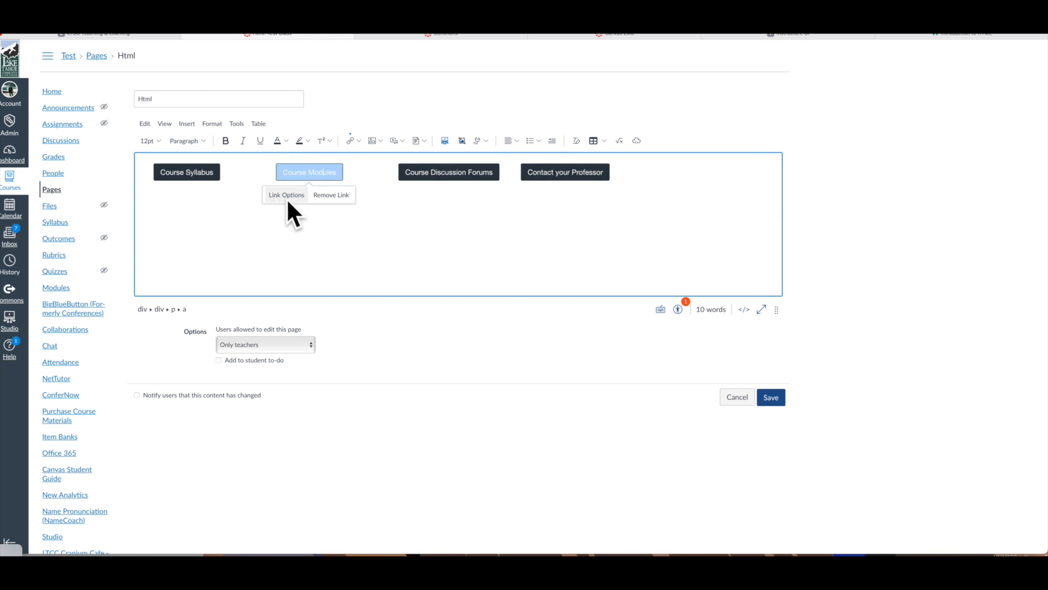
{"action": "left_click", "coordinate": [468, 222]}
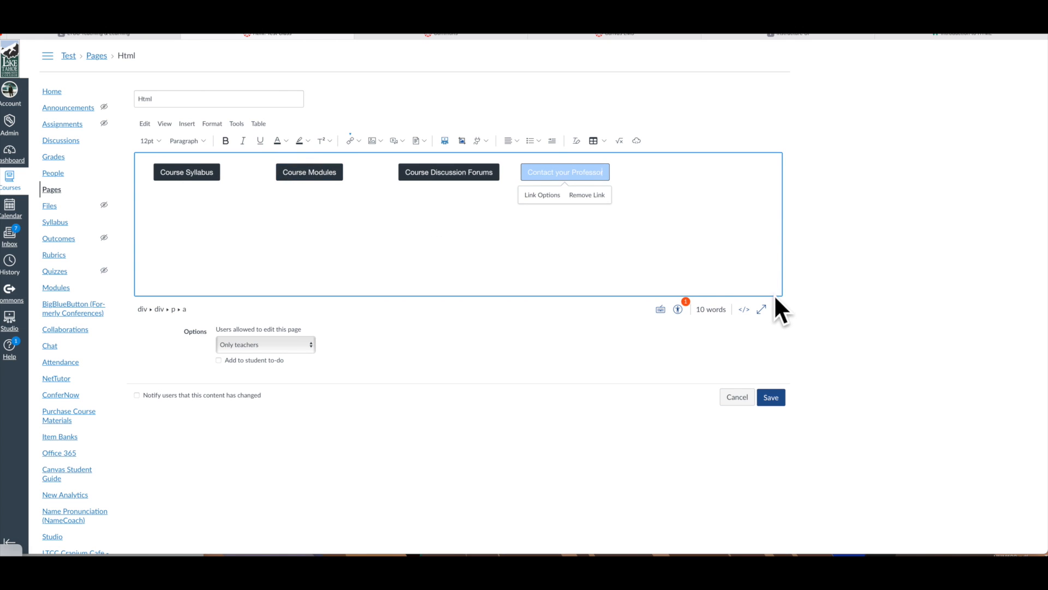
{"action": "left_click", "coordinate": [744, 309]}
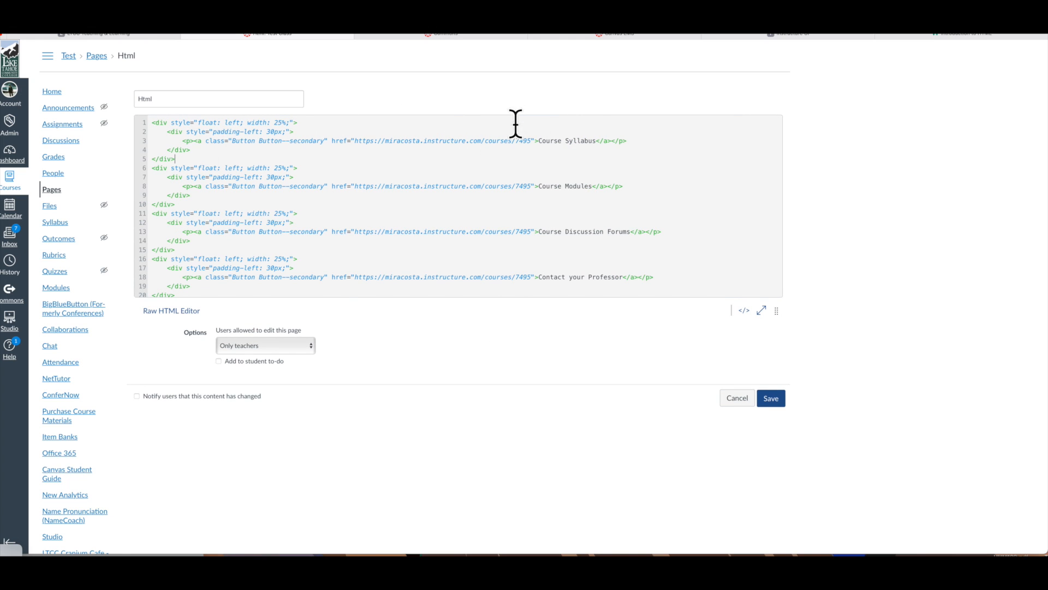
{"action": "double_click", "coordinate": [586, 141]}
{"action": "type", "text": "Medi"}
{"action": "left_click", "coordinate": [764, 400]}
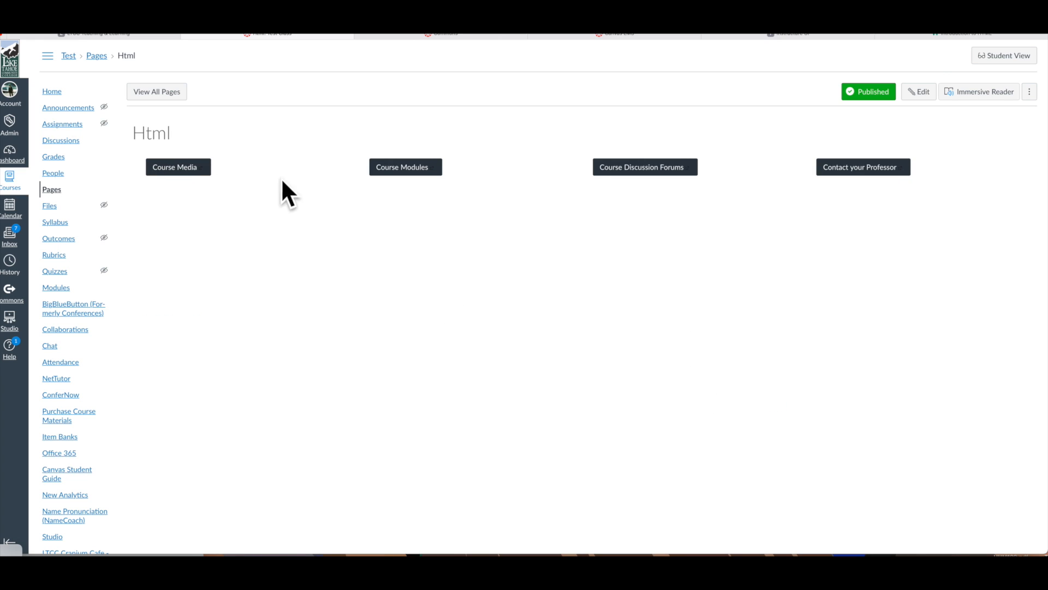
Step: Reopen the page for editing and examine the href link address of the Course Media button in the raw HTML
{"action": "left_click", "coordinate": [923, 92]}
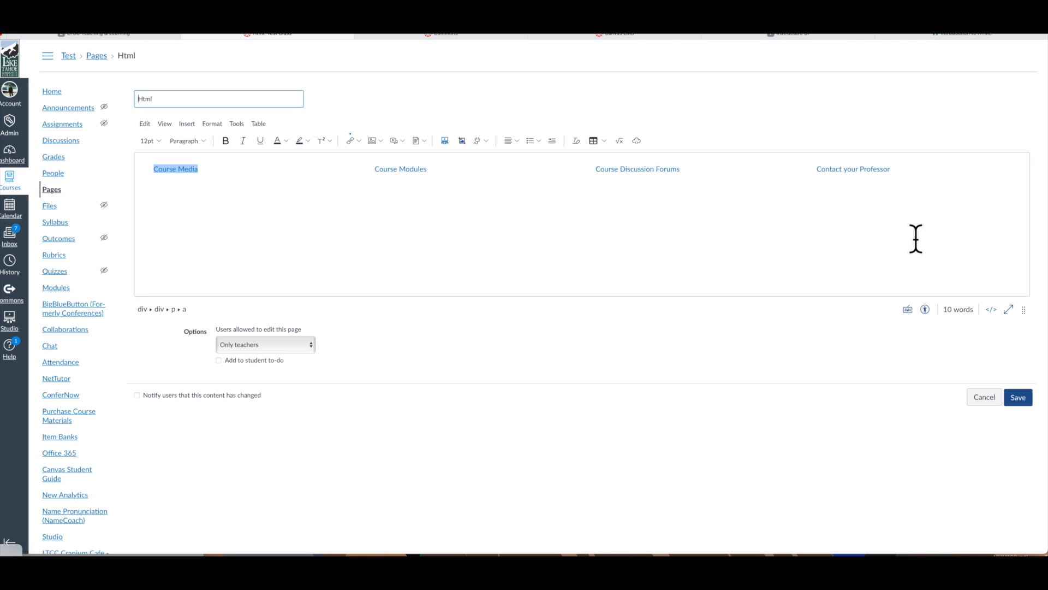
{"action": "left_click", "coordinate": [744, 309]}
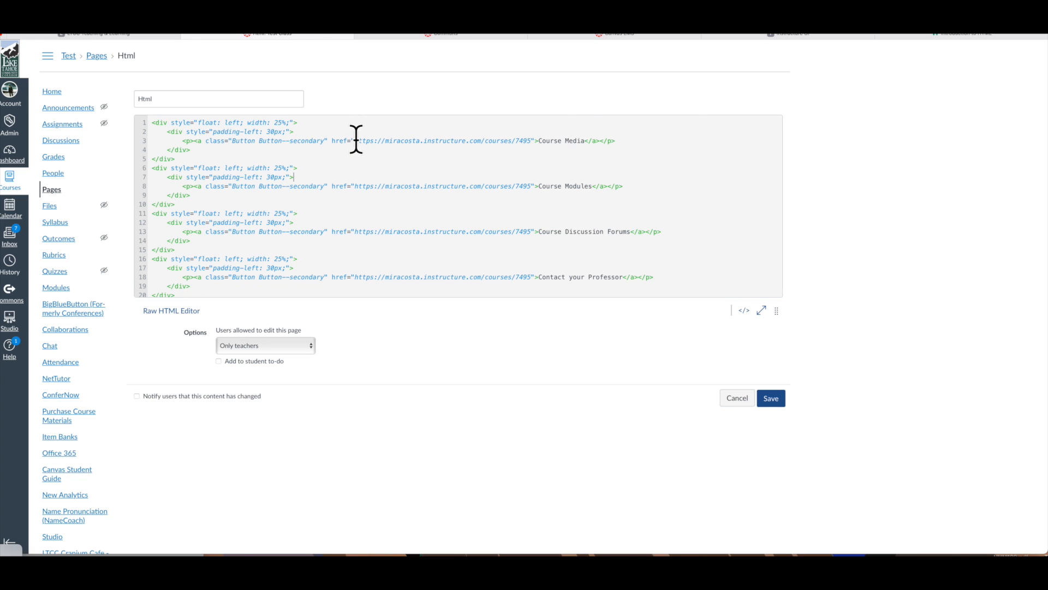
{"action": "left_click_drag", "start_coordinate": [355, 140], "coordinate": [549, 140]}
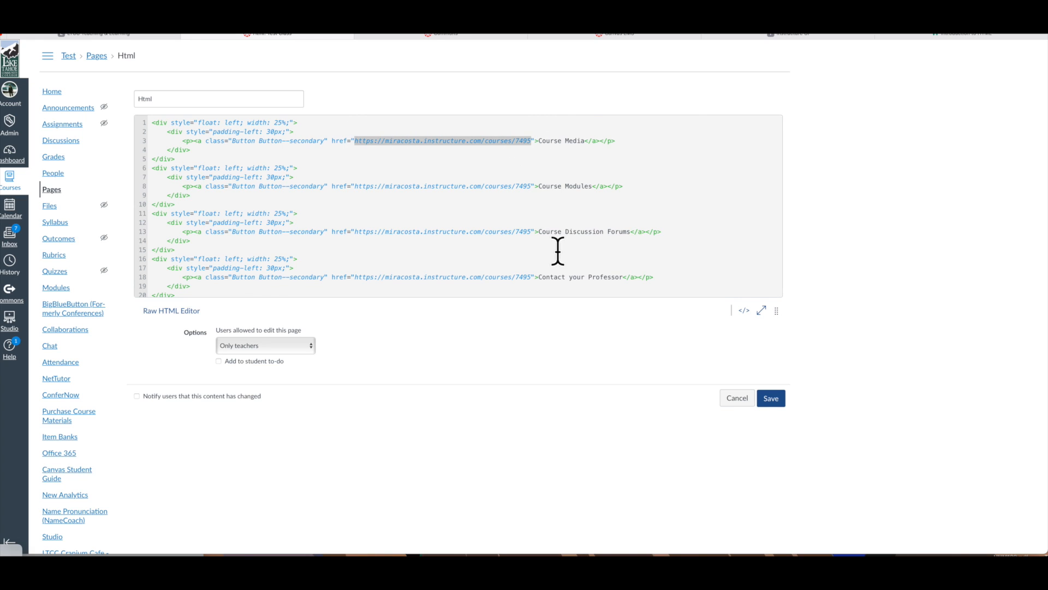
{"action": "left_click", "coordinate": [660, 164]}
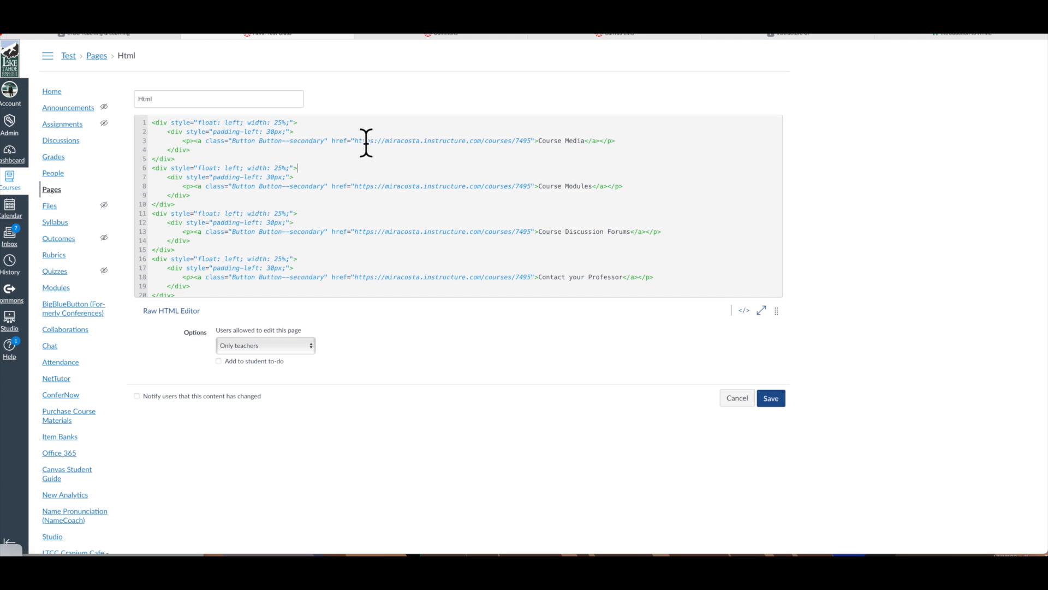
{"action": "left_click_drag", "start_coordinate": [359, 141], "coordinate": [527, 142]}
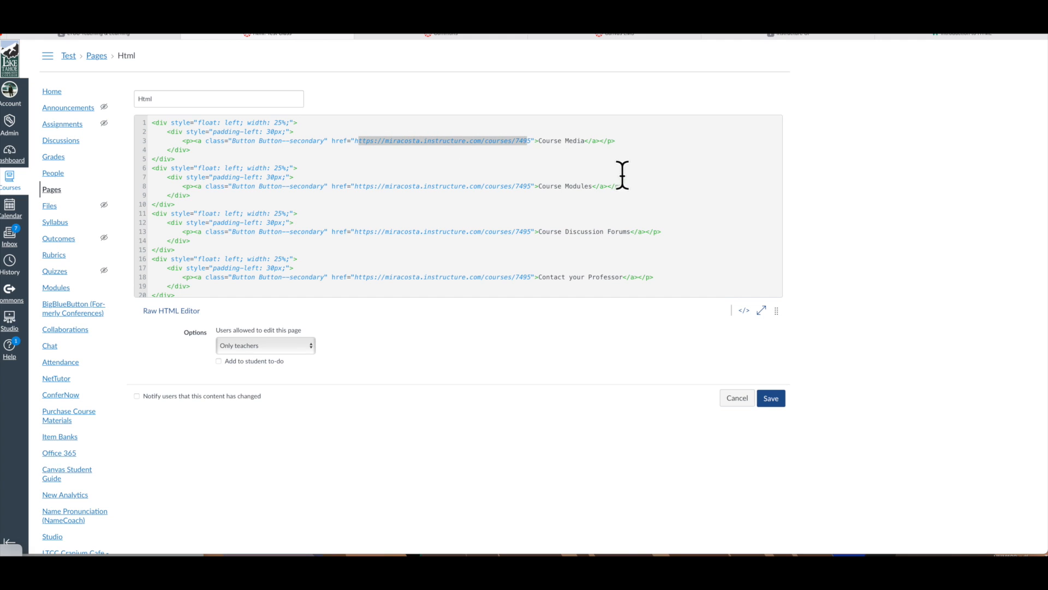
{"action": "left_click", "coordinate": [672, 165]}
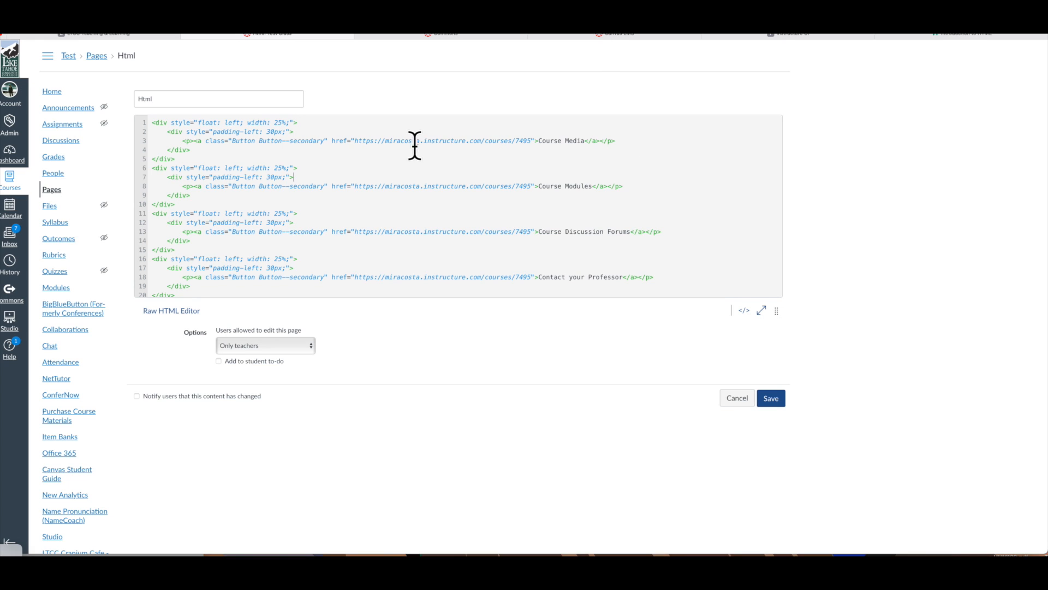
{"action": "left_click_drag", "start_coordinate": [356, 142], "coordinate": [531, 143]}
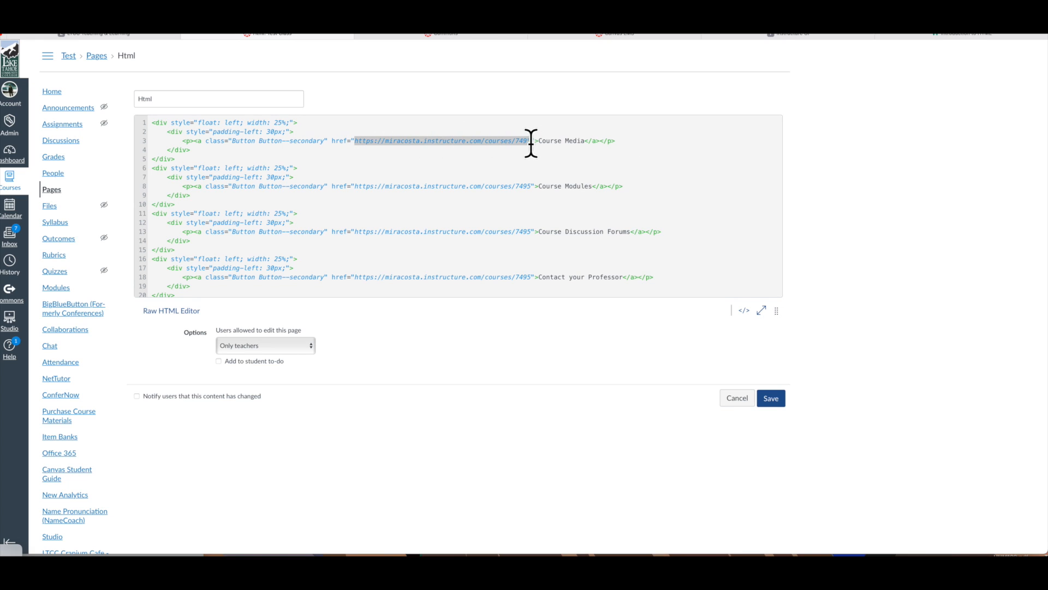
{"action": "left_click", "coordinate": [618, 170]}
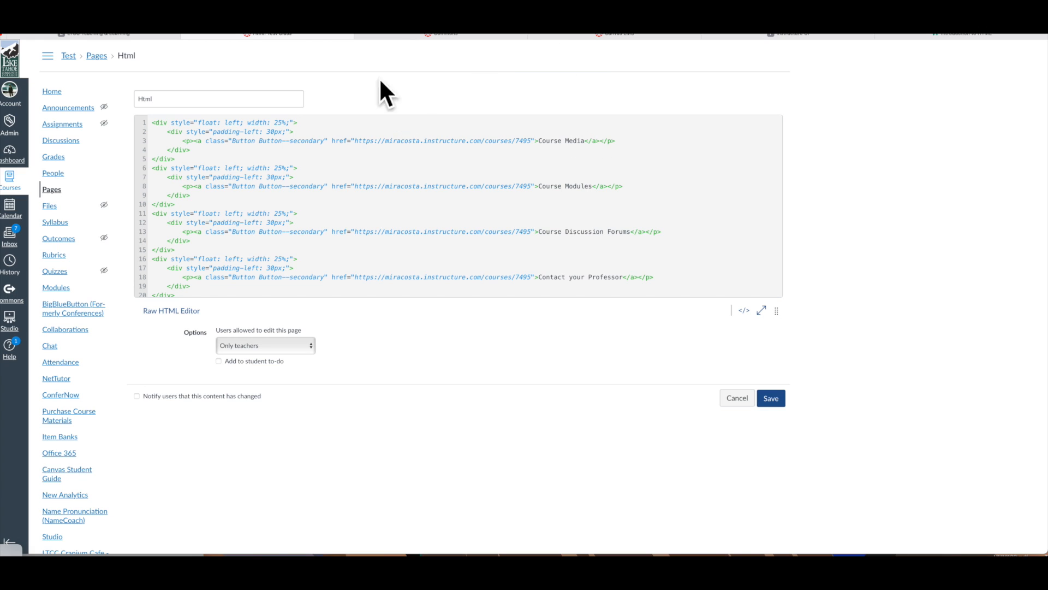
Step: Go to the Button Styles section in the style guide and copy the "primary" part of the .Button--primary class name
{"action": "left_click", "coordinate": [631, 35]}
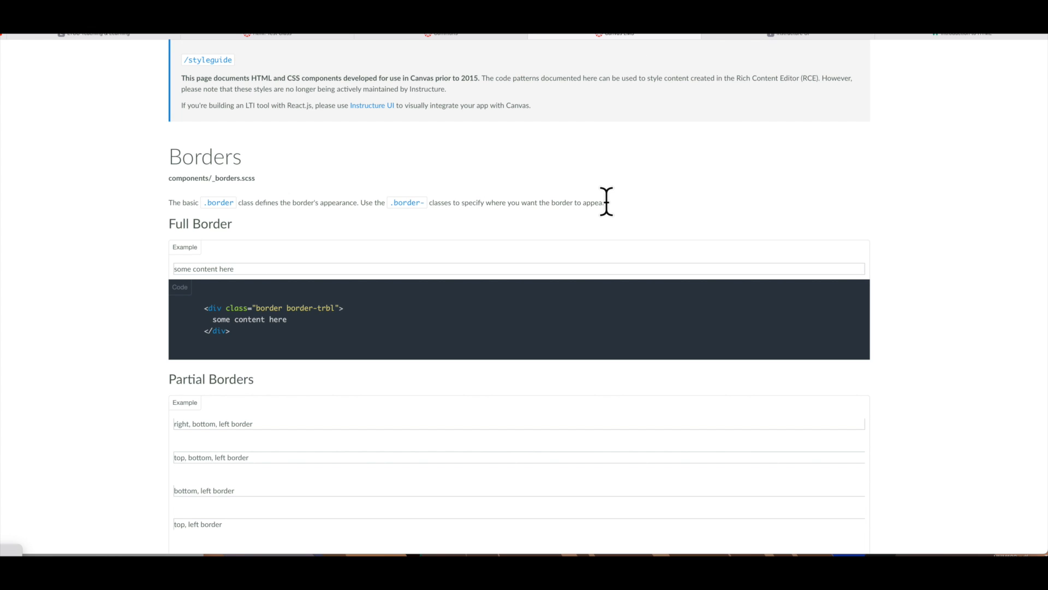
{"action": "scroll", "coordinate": [606, 202], "scroll_direction": "up", "scroll_amount": 1}
{"action": "scroll", "coordinate": [607, 201], "scroll_direction": "down", "scroll_amount": 15}
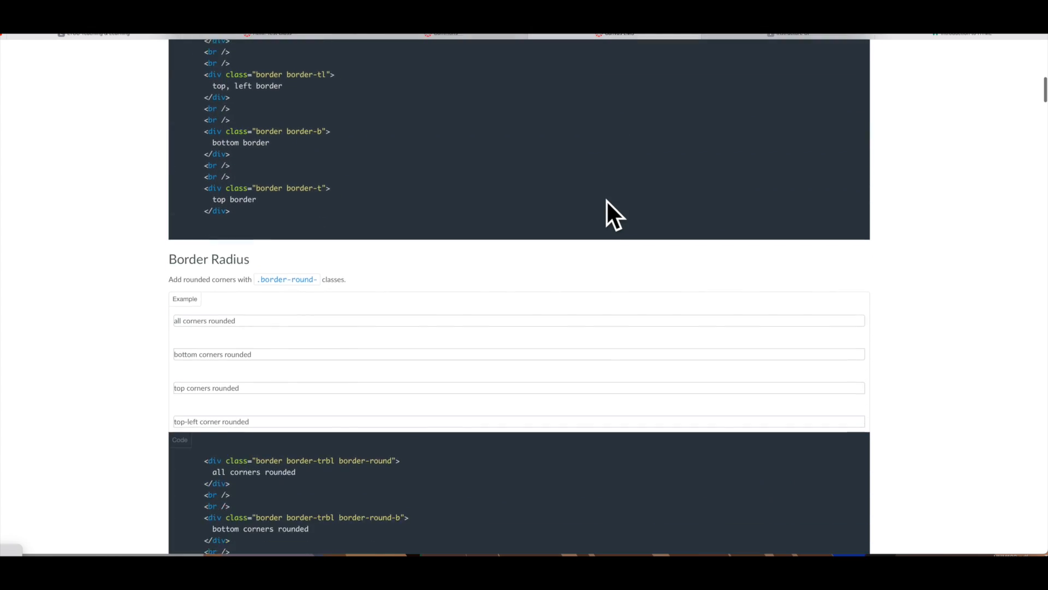
{"action": "scroll", "coordinate": [607, 201], "scroll_direction": "down", "scroll_amount": 15}
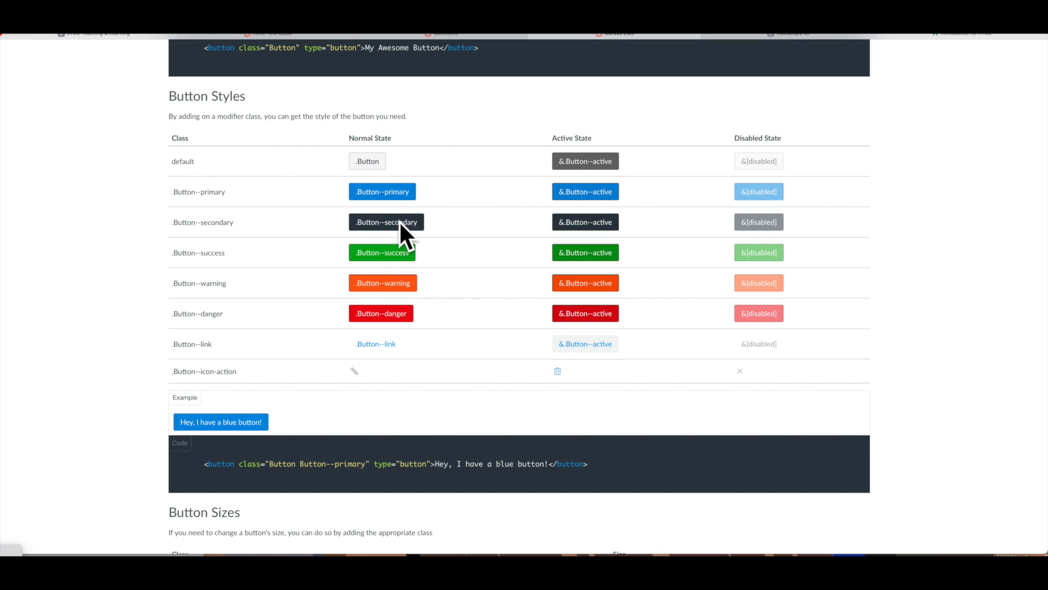
{"action": "double_click", "coordinate": [211, 192]}
{"action": "key", "text": "ctrl+c"}
Step: Back in the Html page's raw HTML, replace "secondary" with "primary" in the Course Media button's class and save the page
{"action": "left_click", "coordinate": [262, 35]}
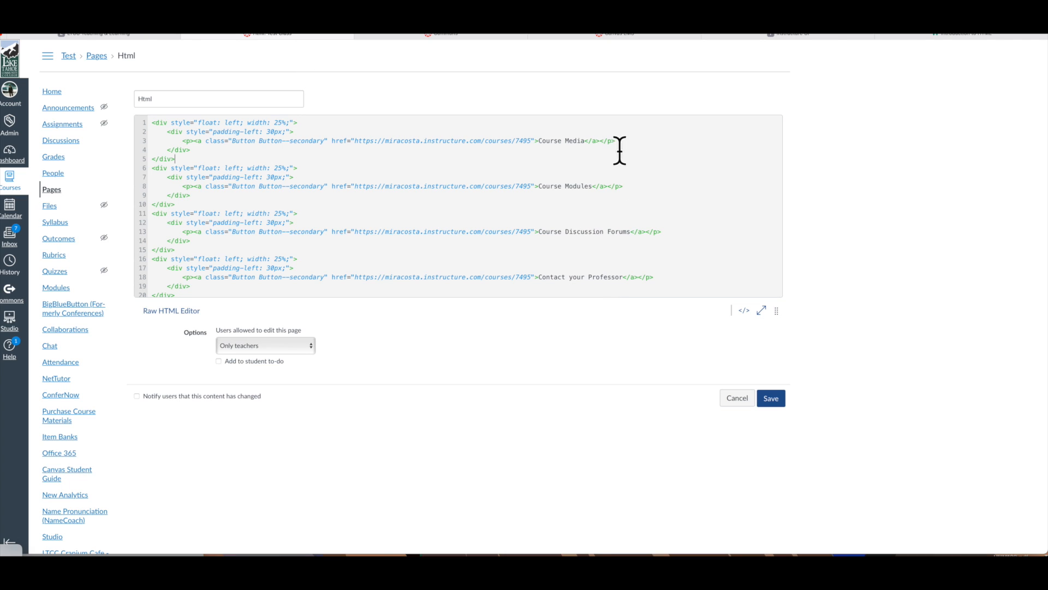
{"action": "double_click", "coordinate": [309, 139]}
{"action": "key", "text": "ctrl+v"}
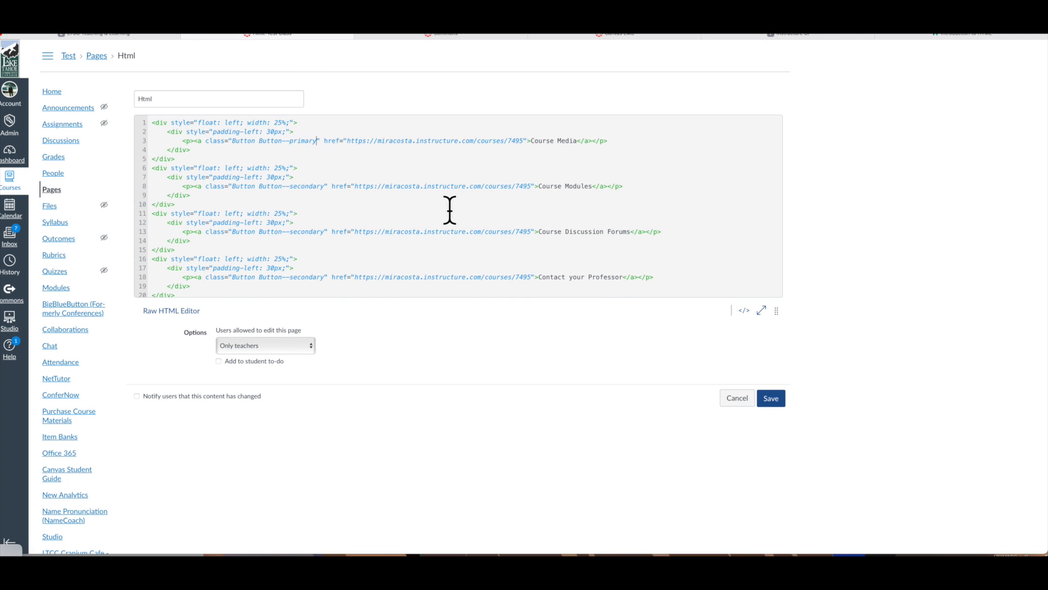
{"action": "left_click", "coordinate": [774, 397]}
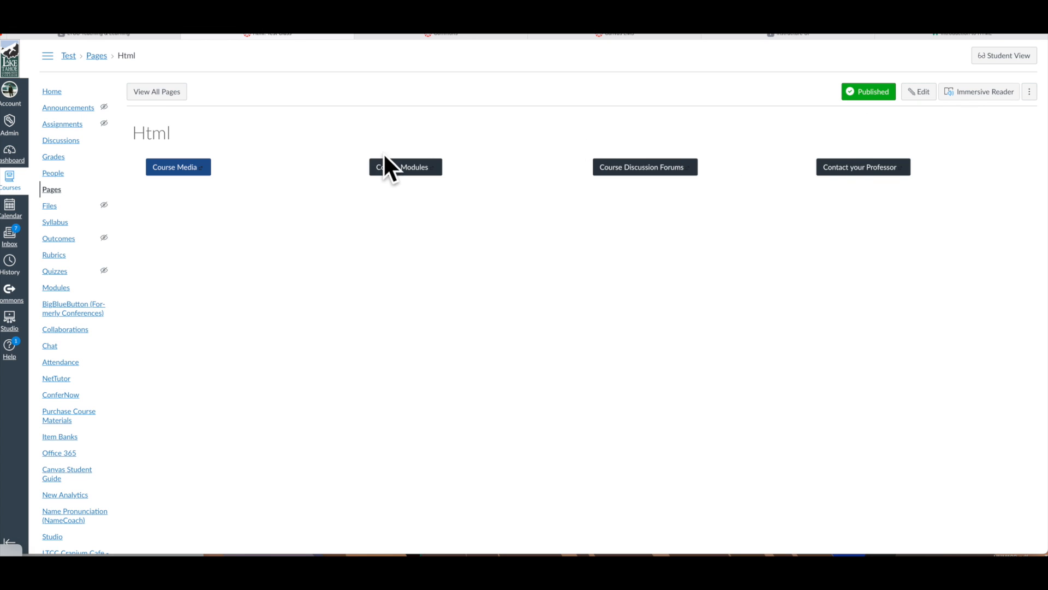
Step: Reopen the page's raw HTML, set the left padding of the first three button blocks to 20px, and save the page
{"action": "left_click", "coordinate": [914, 91]}
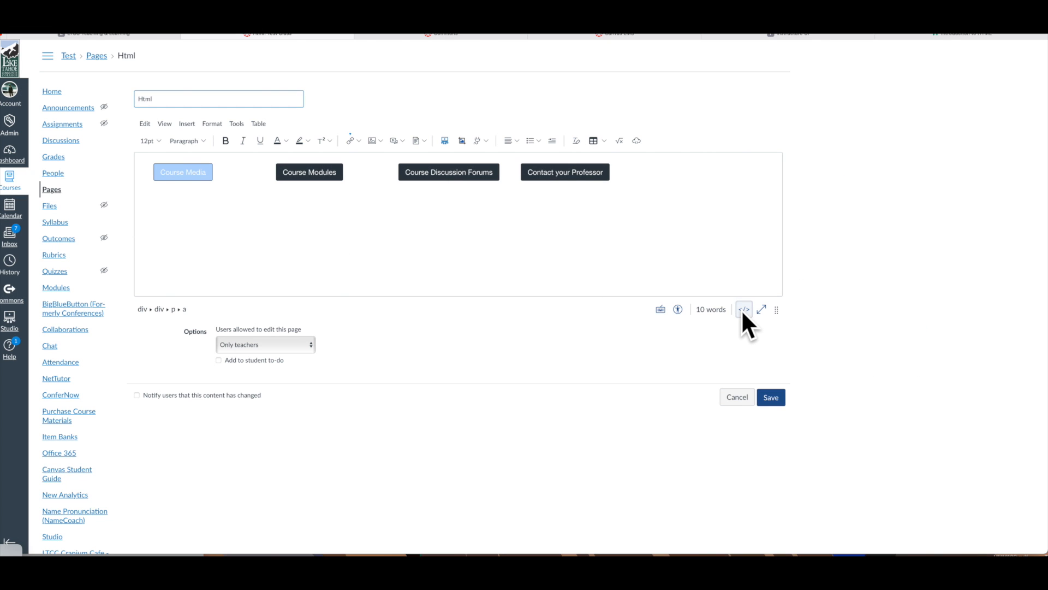
{"action": "left_click", "coordinate": [743, 310]}
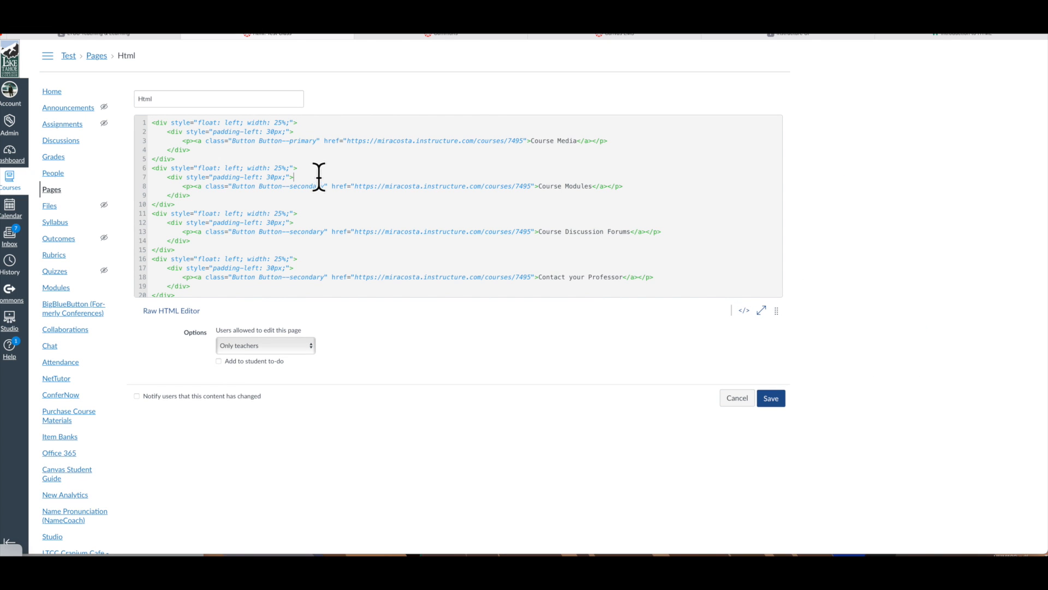
{"action": "left_click_drag", "start_coordinate": [266, 129], "coordinate": [275, 129]}
{"action": "left_click", "coordinate": [271, 123]}
{"action": "key", "text": "Down"}
{"action": "key", "text": "BackSpace"}
{"action": "type", "text": "2"}
{"action": "key", "text": "BackSpace"}
{"action": "type", "text": "2"}
{"action": "left_click", "coordinate": [271, 223]}
{"action": "key", "text": "BackSpace"}
{"action": "type", "text": "2"}
{"action": "left_click", "coordinate": [770, 398]}
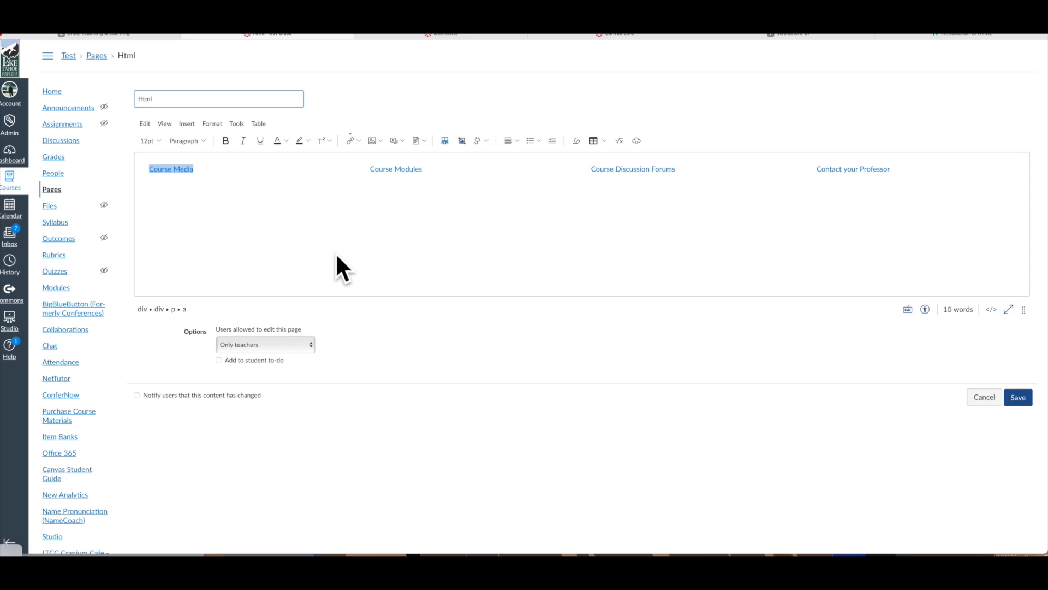
Step: Set the width of the Course Modules, Course Discussion Forums and Contact your Professor blocks to 15% in the raw HTML and save the page
{"action": "left_click", "coordinate": [744, 309]}
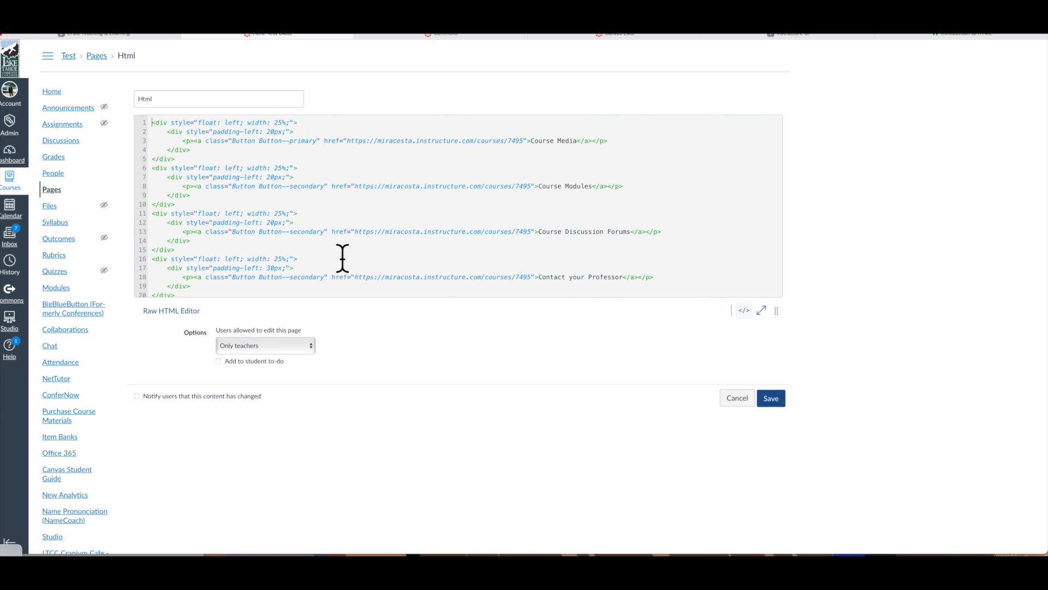
{"action": "left_click", "coordinate": [369, 206]}
{"action": "key", "text": "BackSpace"}
{"action": "type", "text": "1"}
{"action": "left_click", "coordinate": [279, 213]}
{"action": "key", "text": "BackSpace"}
{"action": "type", "text": "1"}
{"action": "left_click", "coordinate": [279, 258]}
{"action": "key", "text": "BackSpace"}
{"action": "type", "text": "1"}
{"action": "left_click", "coordinate": [772, 399]}
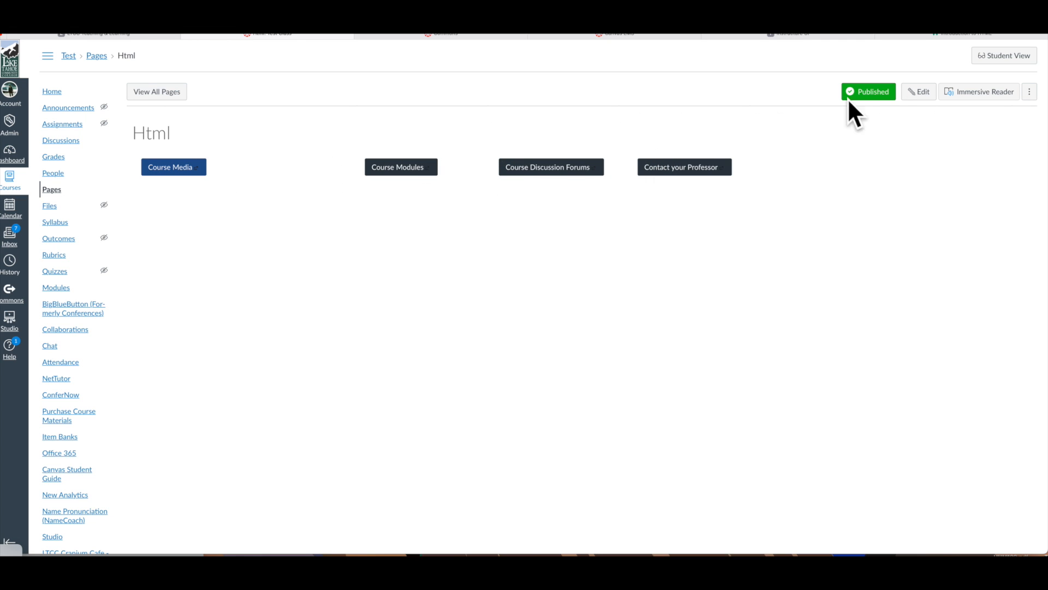
Step: Reopen the page's raw HTML, examine the width and padding values of the four button blocks, and save the page
{"action": "left_click", "coordinate": [909, 93]}
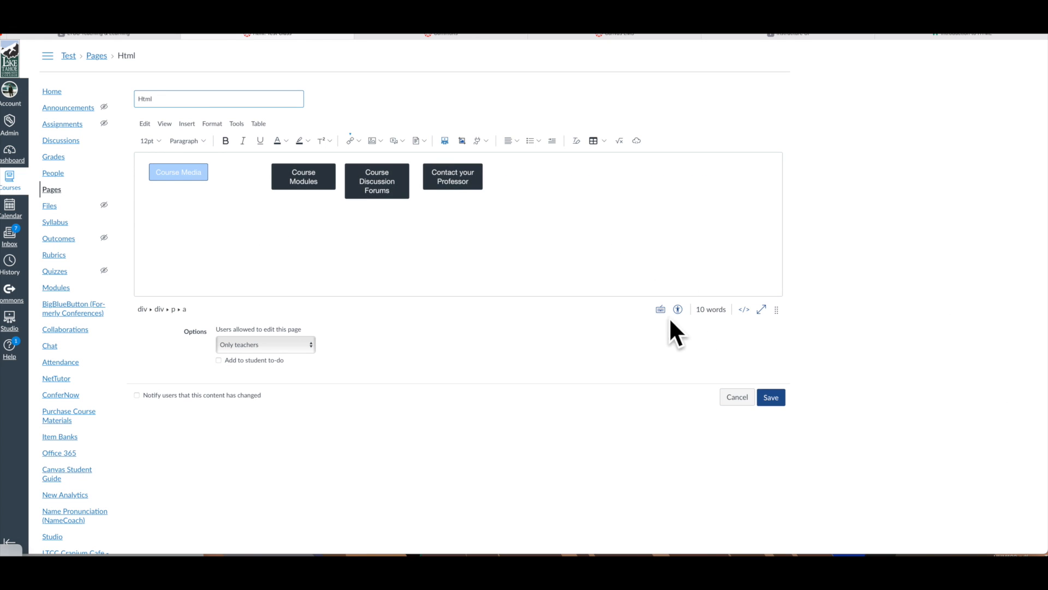
{"action": "left_click", "coordinate": [745, 309]}
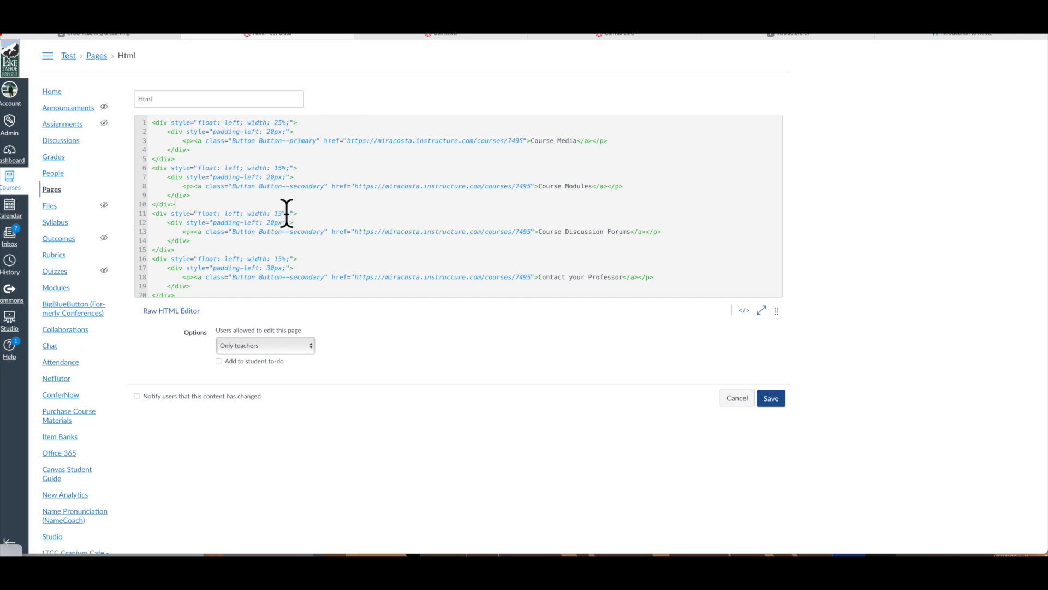
{"action": "scroll", "coordinate": [287, 256], "scroll_direction": "down", "scroll_amount": 1}
{"action": "scroll", "coordinate": [291, 247], "scroll_direction": "up", "scroll_amount": 1}
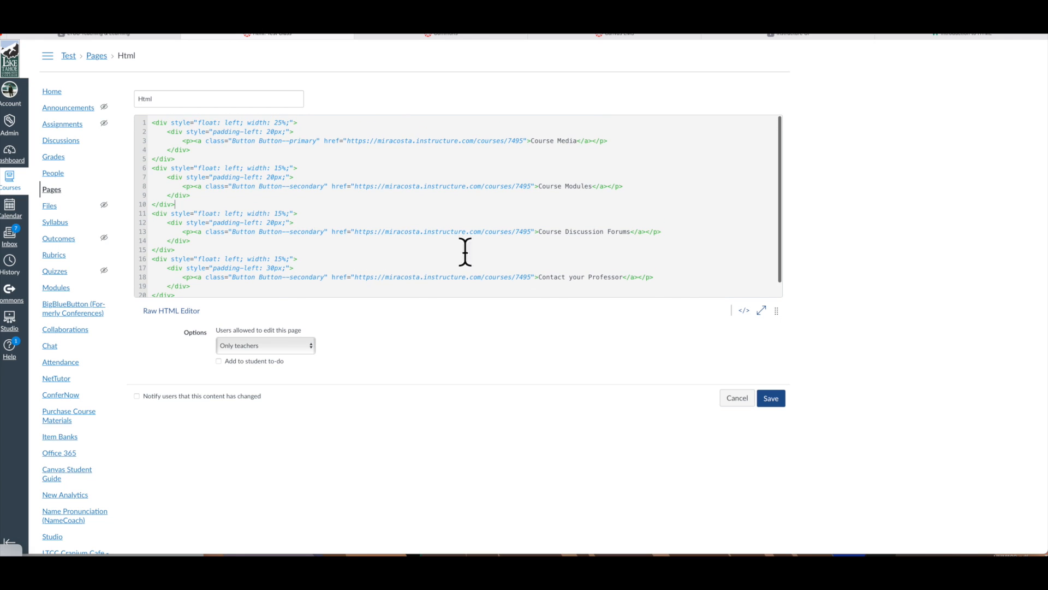
{"action": "left_click", "coordinate": [782, 395]}
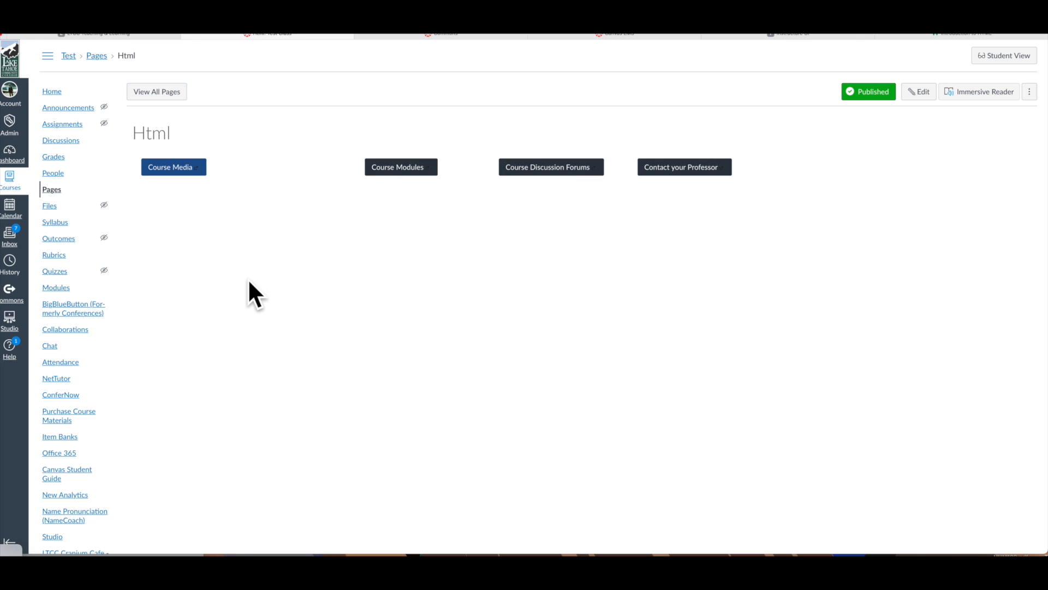
Step: Reopen the page for editing and revisit the Commons and style guide pages
{"action": "left_click", "coordinate": [919, 91]}
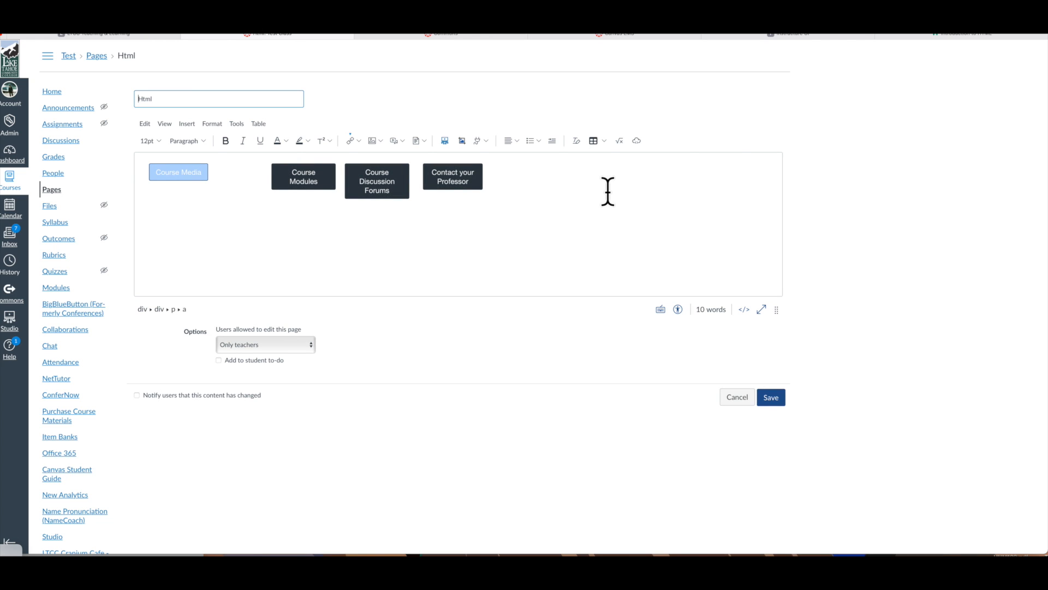
{"action": "left_click", "coordinate": [467, 34]}
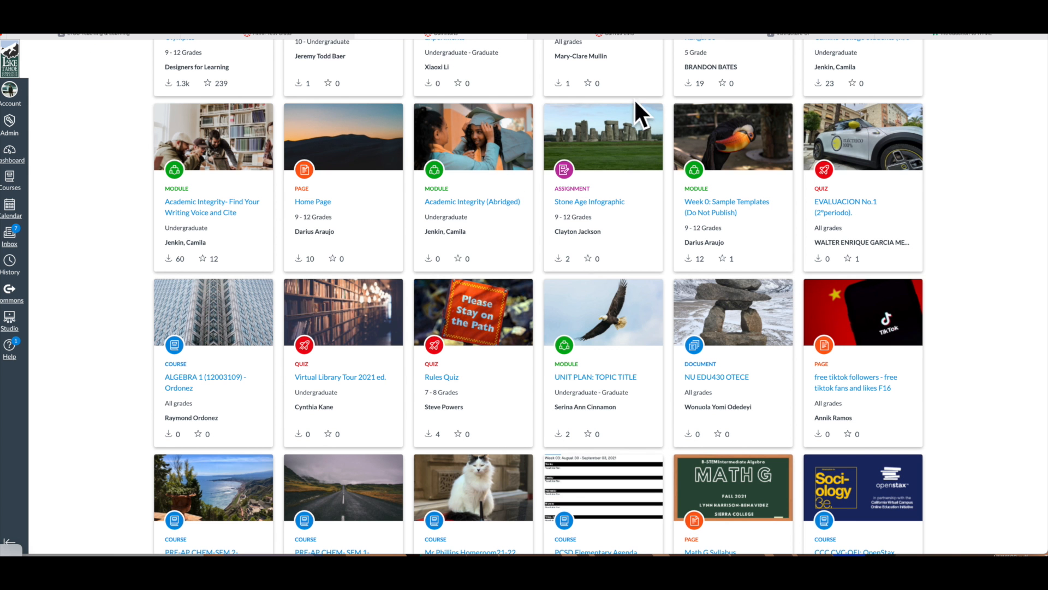
{"action": "left_click", "coordinate": [631, 35]}
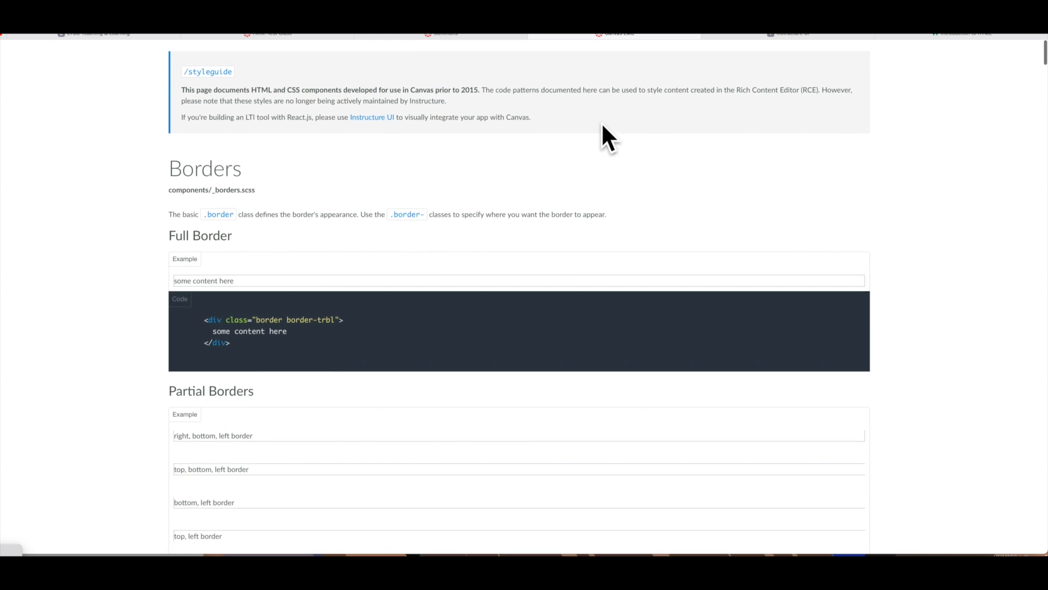
{"action": "scroll", "coordinate": [601, 124], "scroll_direction": "down", "scroll_amount": 1}
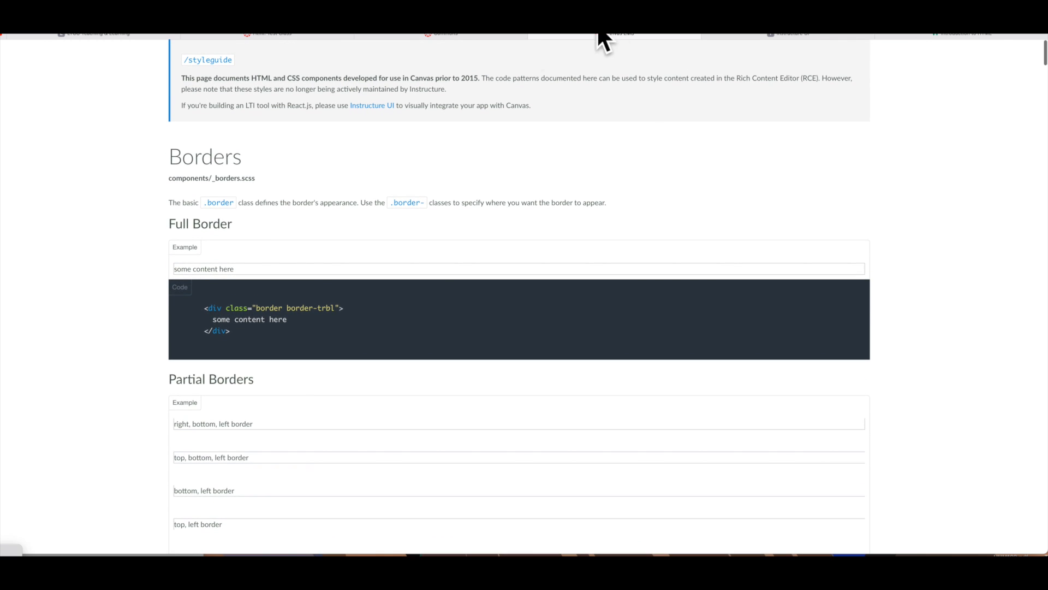
Step: Search Google for "canvas html" in the browser and look through the results
{"action": "left_click", "coordinate": [948, 34]}
{"action": "key", "text": "super+t"}
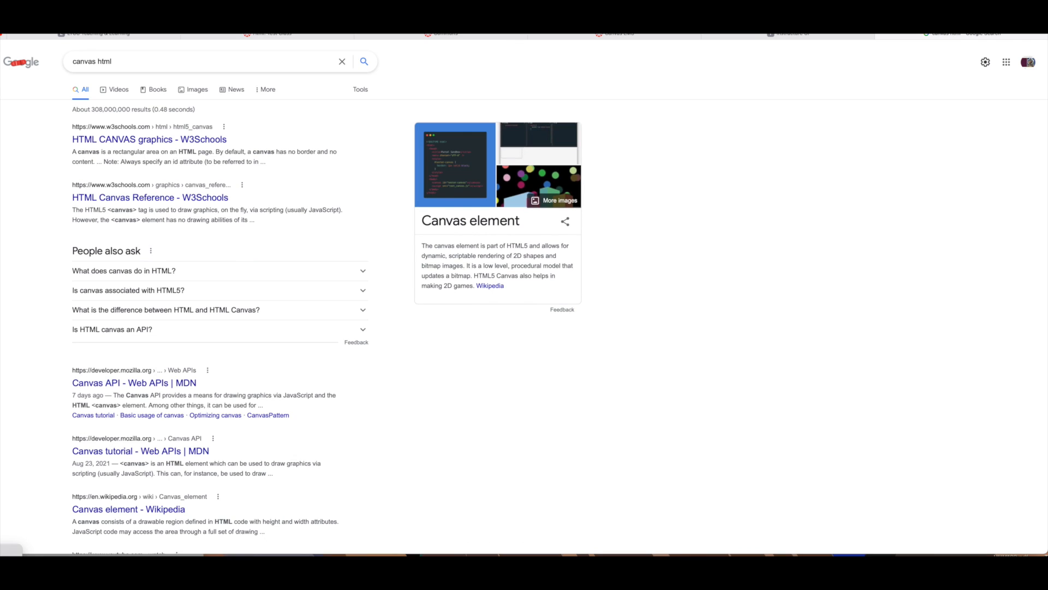
{"action": "scroll", "coordinate": [445, 276], "scroll_direction": "down", "scroll_amount": 4}
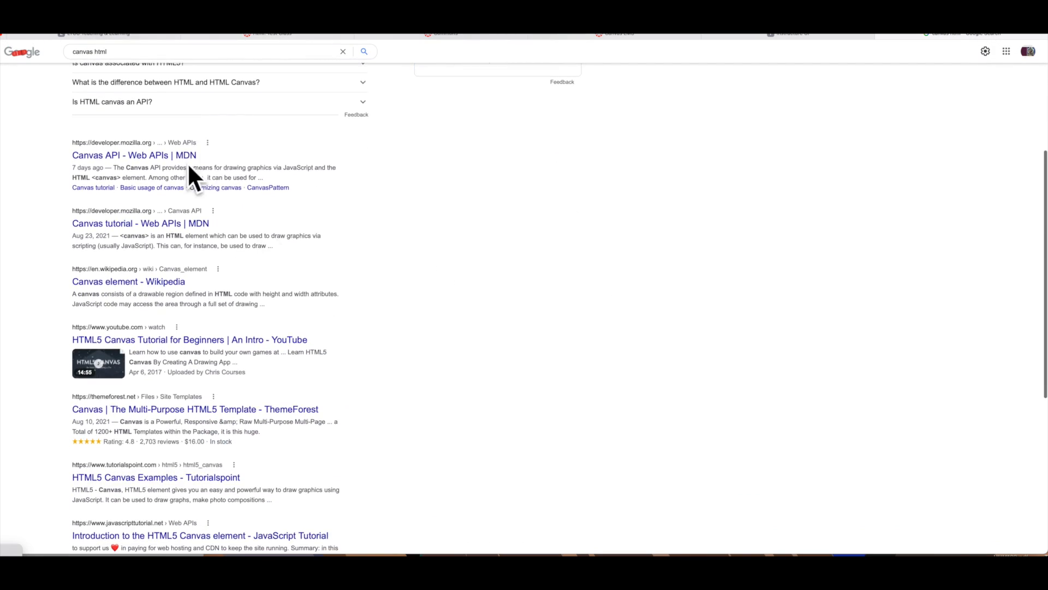
{"action": "scroll", "coordinate": [400, 352], "scroll_direction": "down", "scroll_amount": 3}
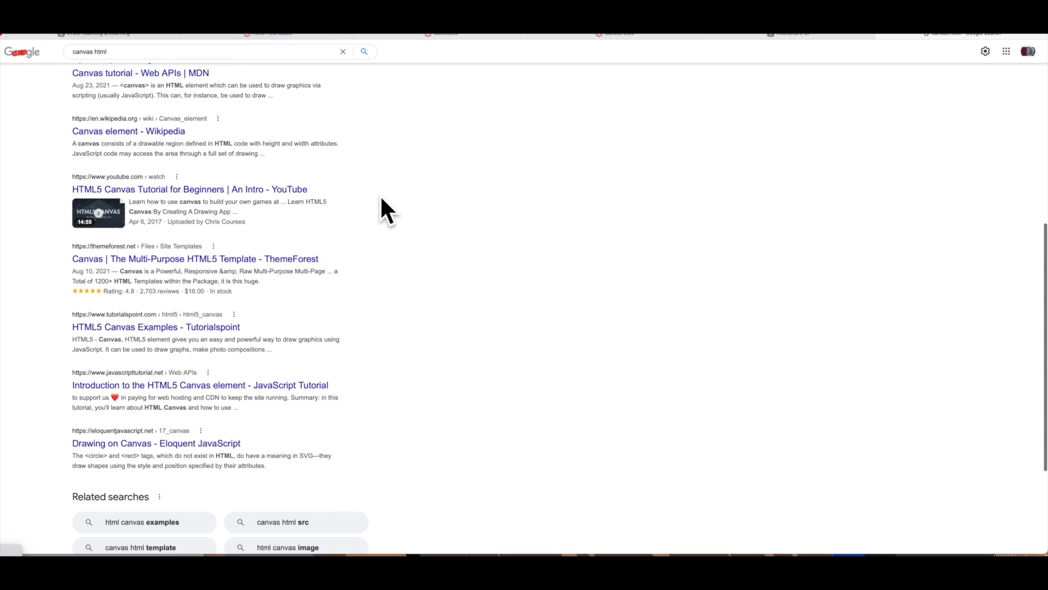
{"action": "scroll", "coordinate": [381, 197], "scroll_direction": "down", "scroll_amount": 1}
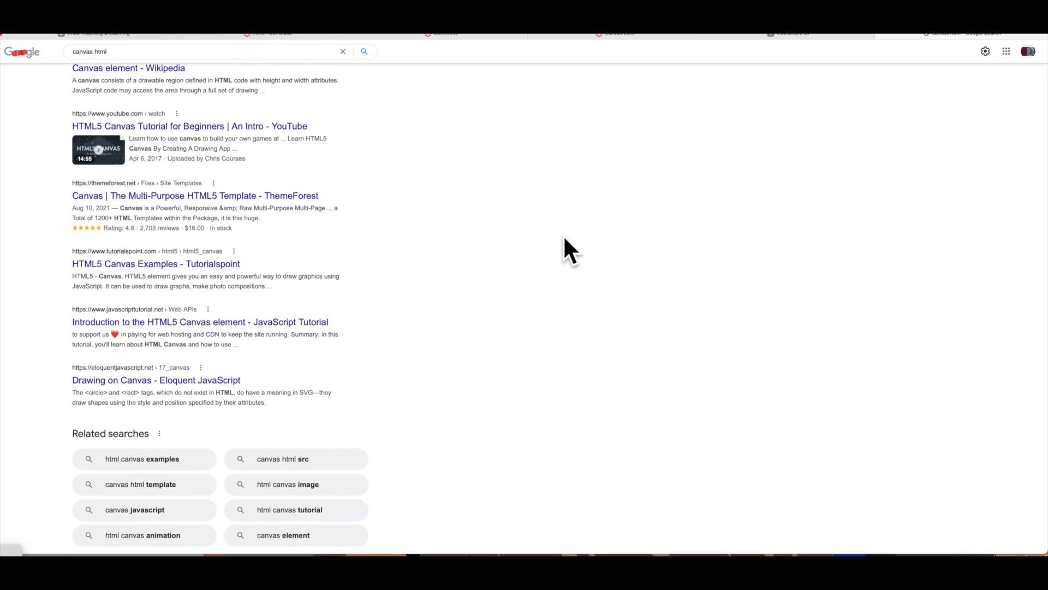
{"action": "scroll", "coordinate": [564, 239], "scroll_direction": "up", "scroll_amount": 9}
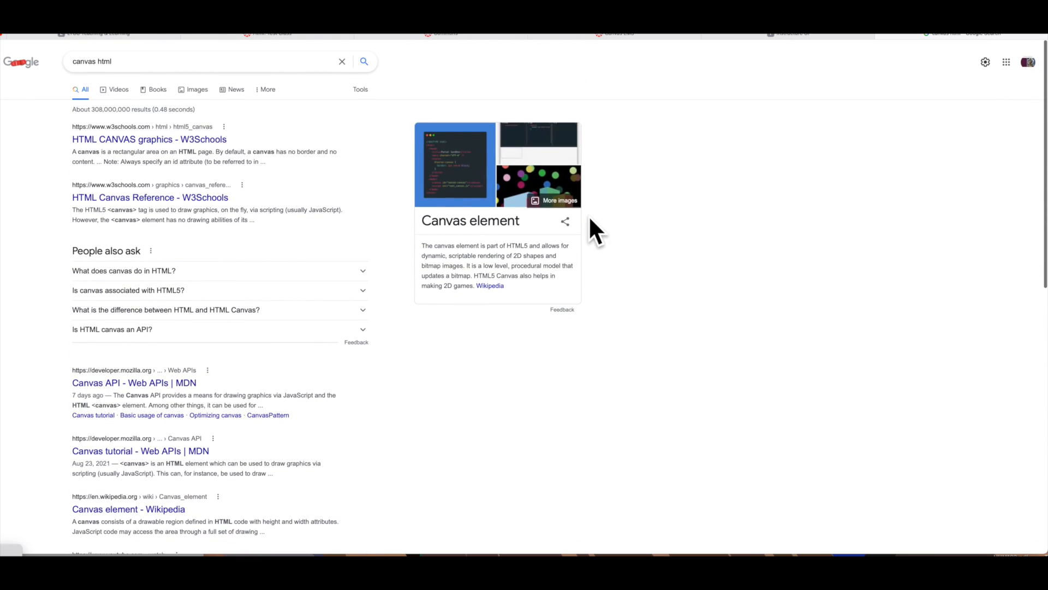